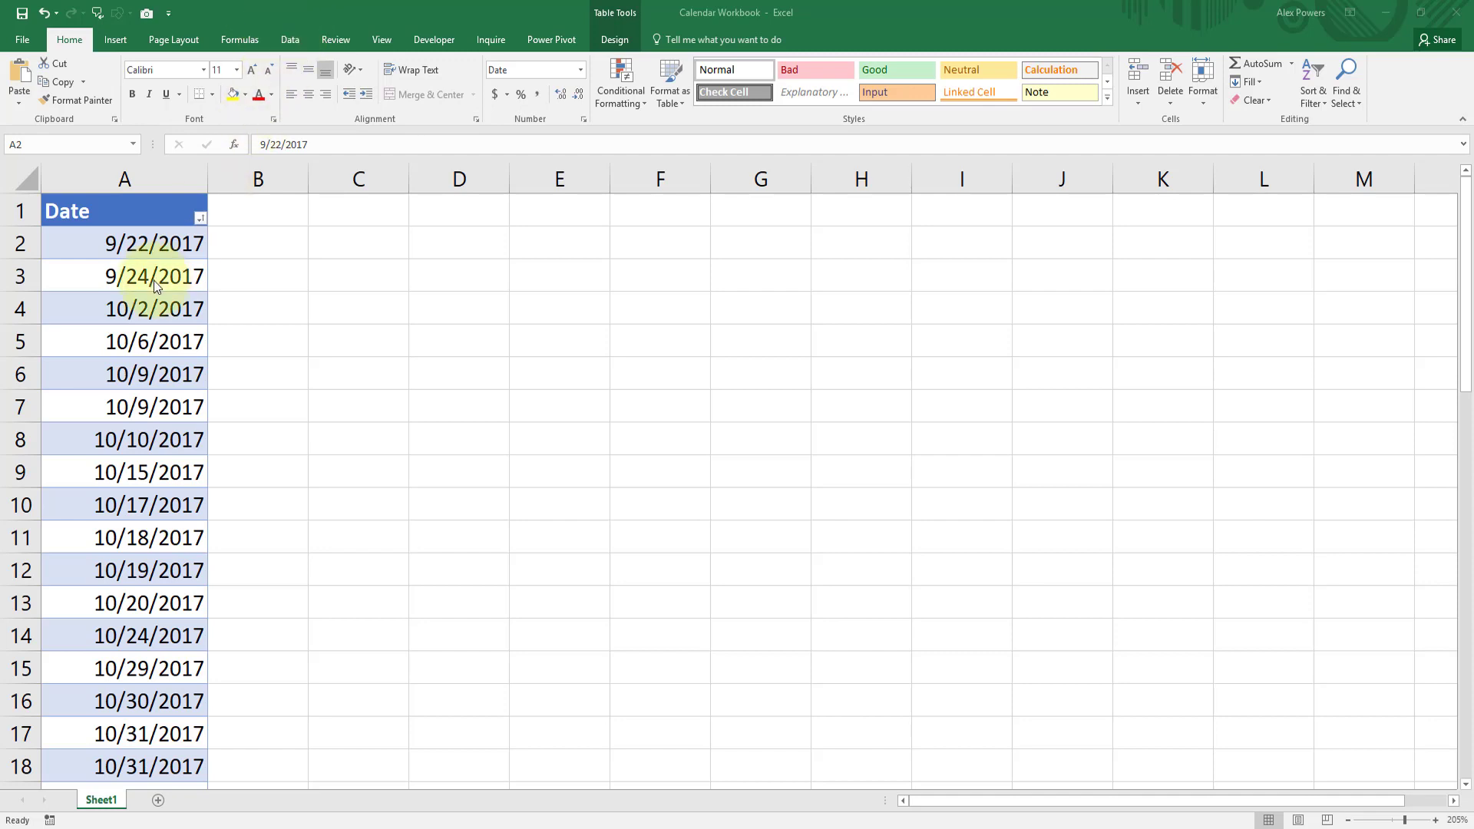
Import the Date table from cell A2 into Power Query as the dateTable query
click(157, 244)
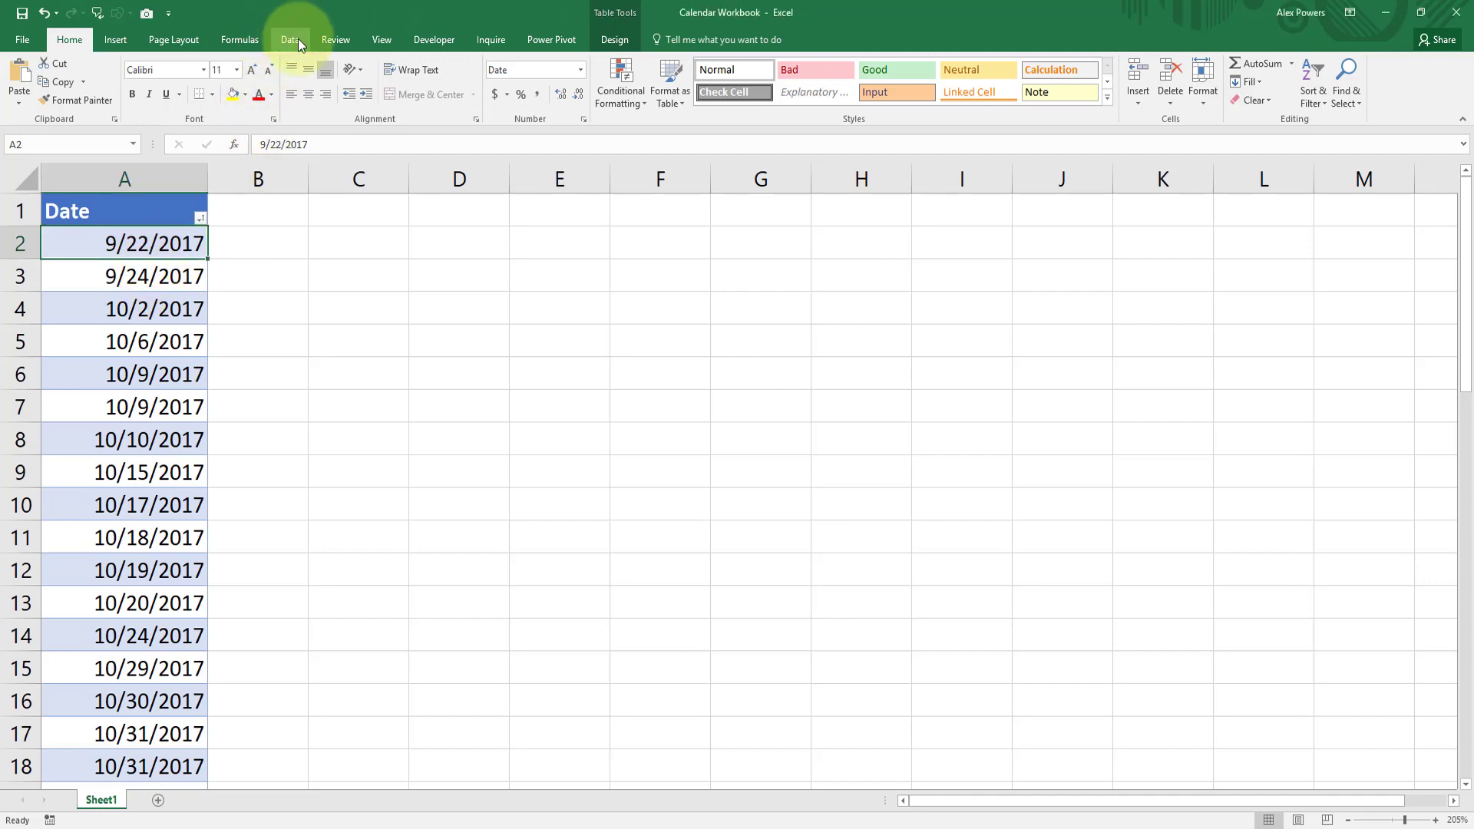
click(298, 40)
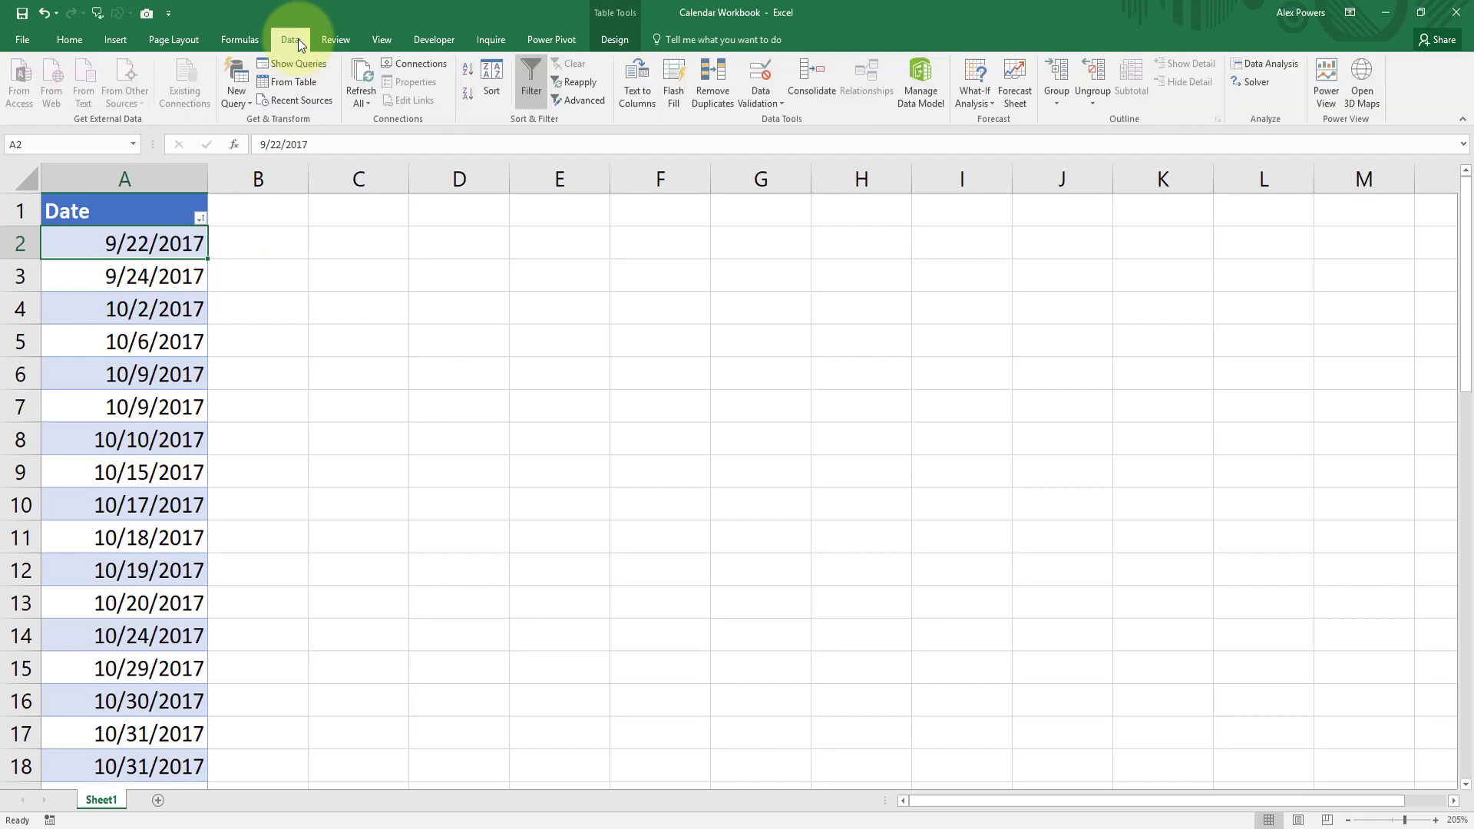
click(297, 80)
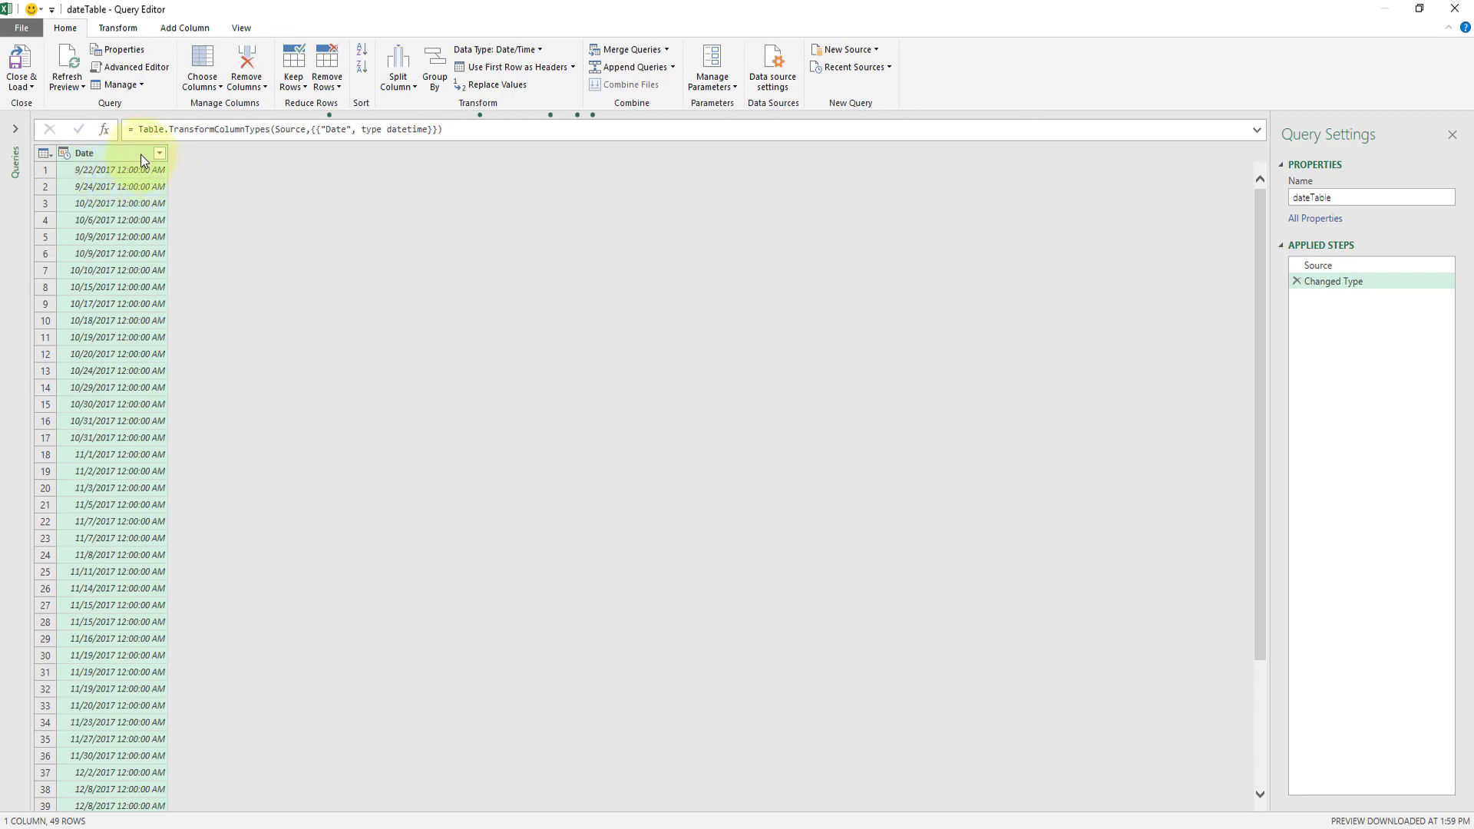
Change the Date column's type from Date/Time to Date, replacing the existing type step
right_click(140, 154)
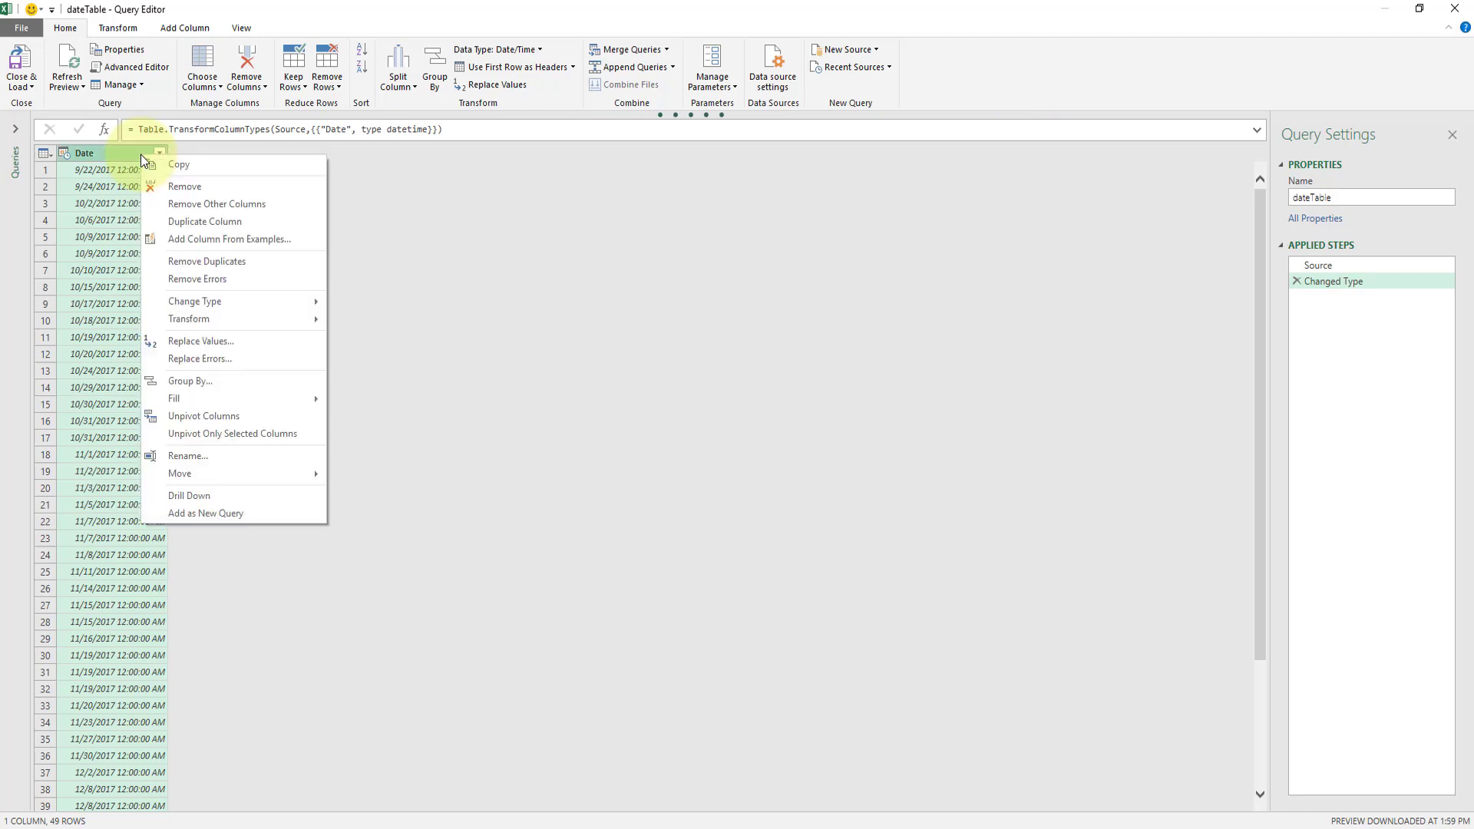
mouse_move(209, 305)
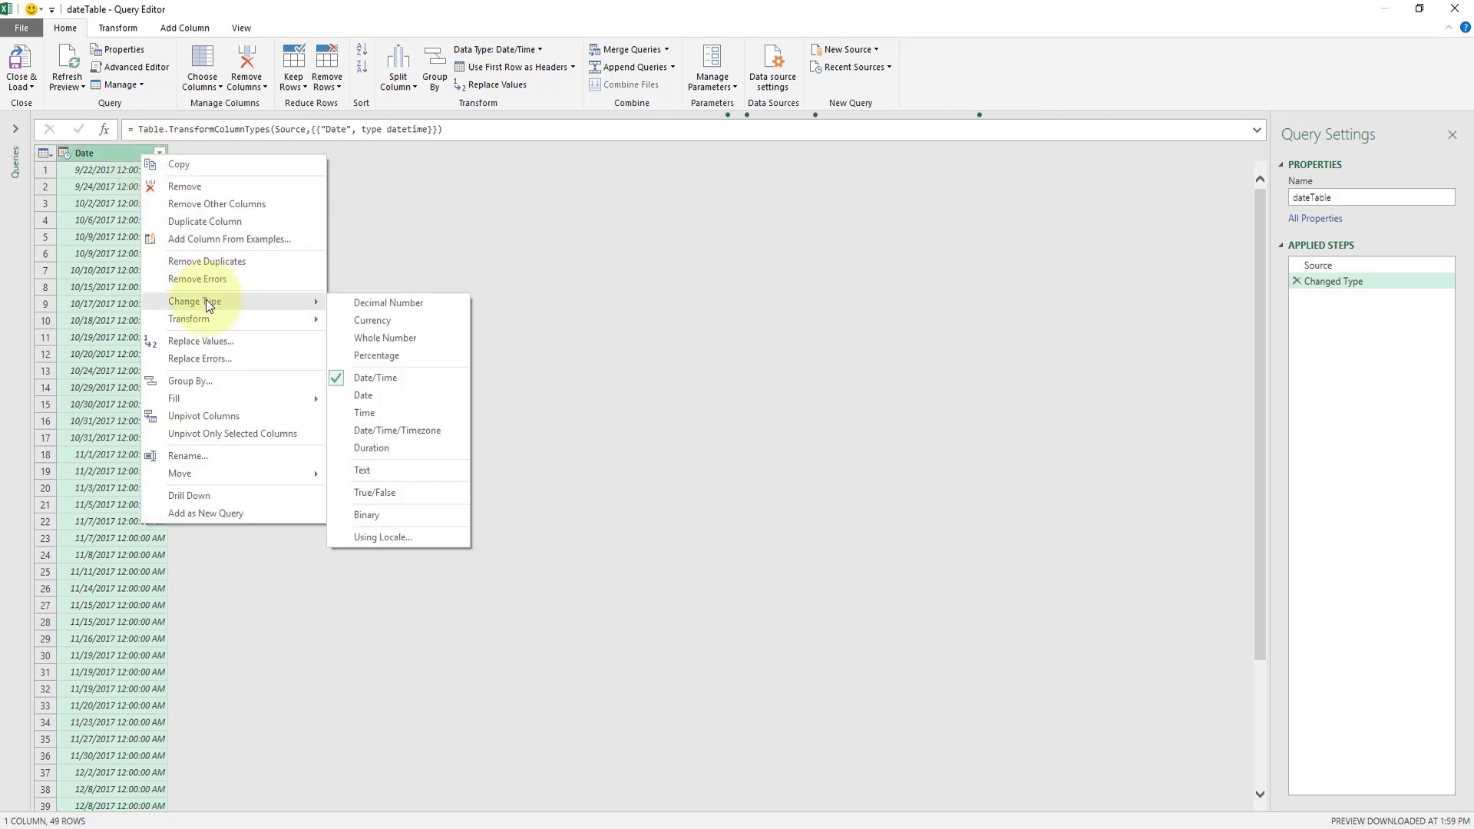
click(390, 395)
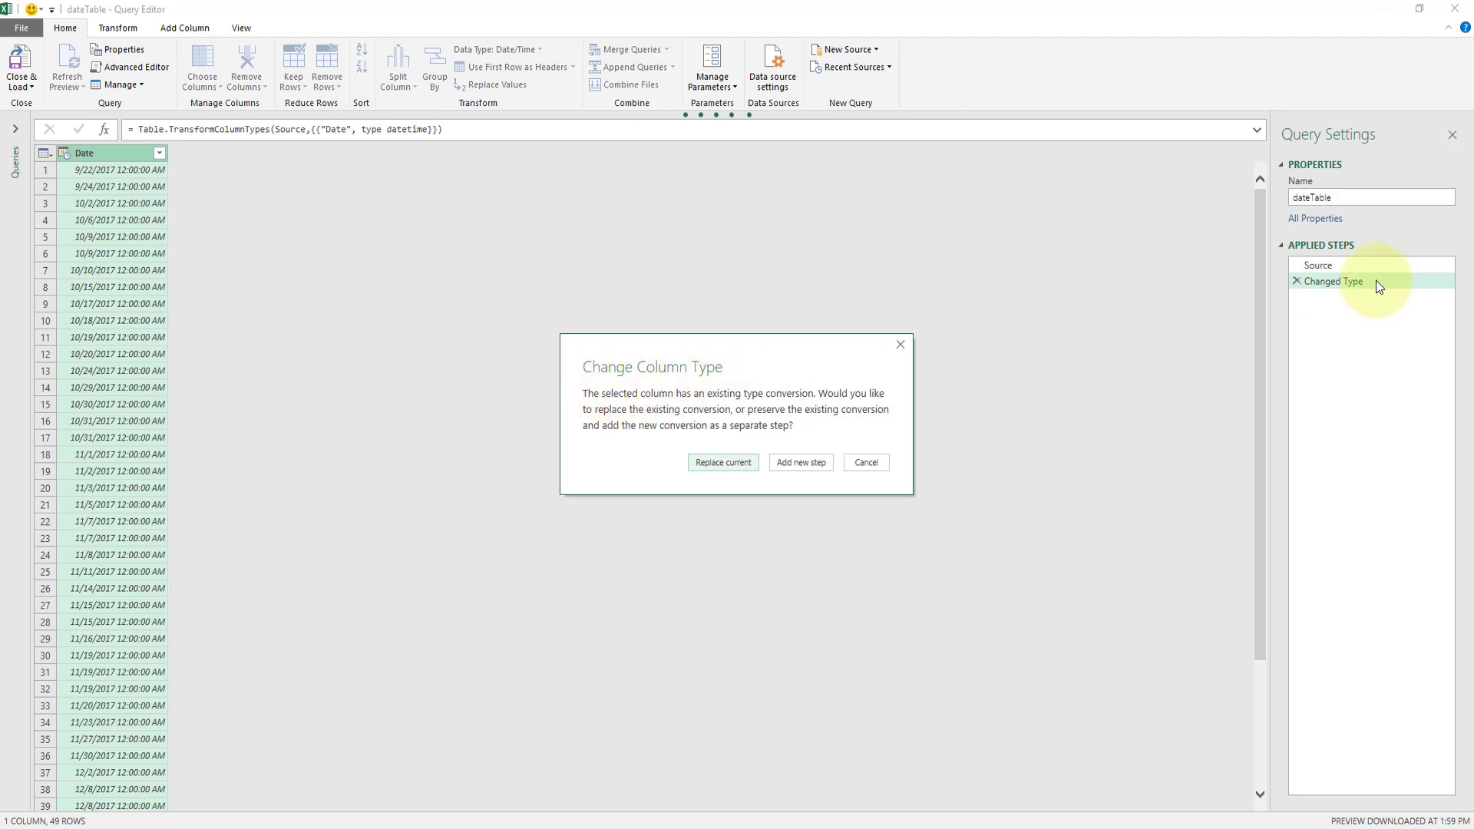
click(720, 463)
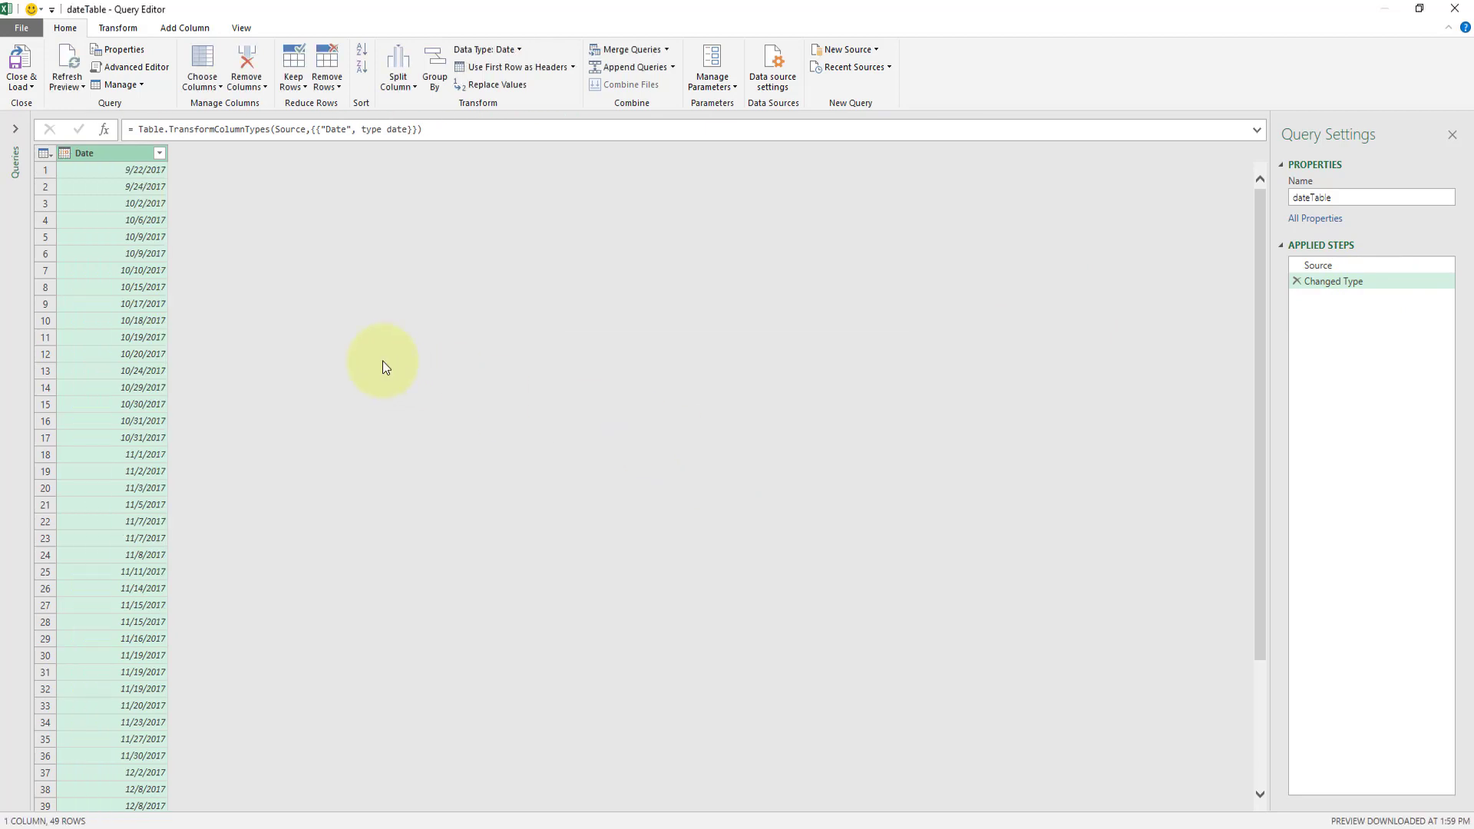
Load dateTable with Only Create Connection, leaving Add this data to the Data Model unchecked
click(31, 90)
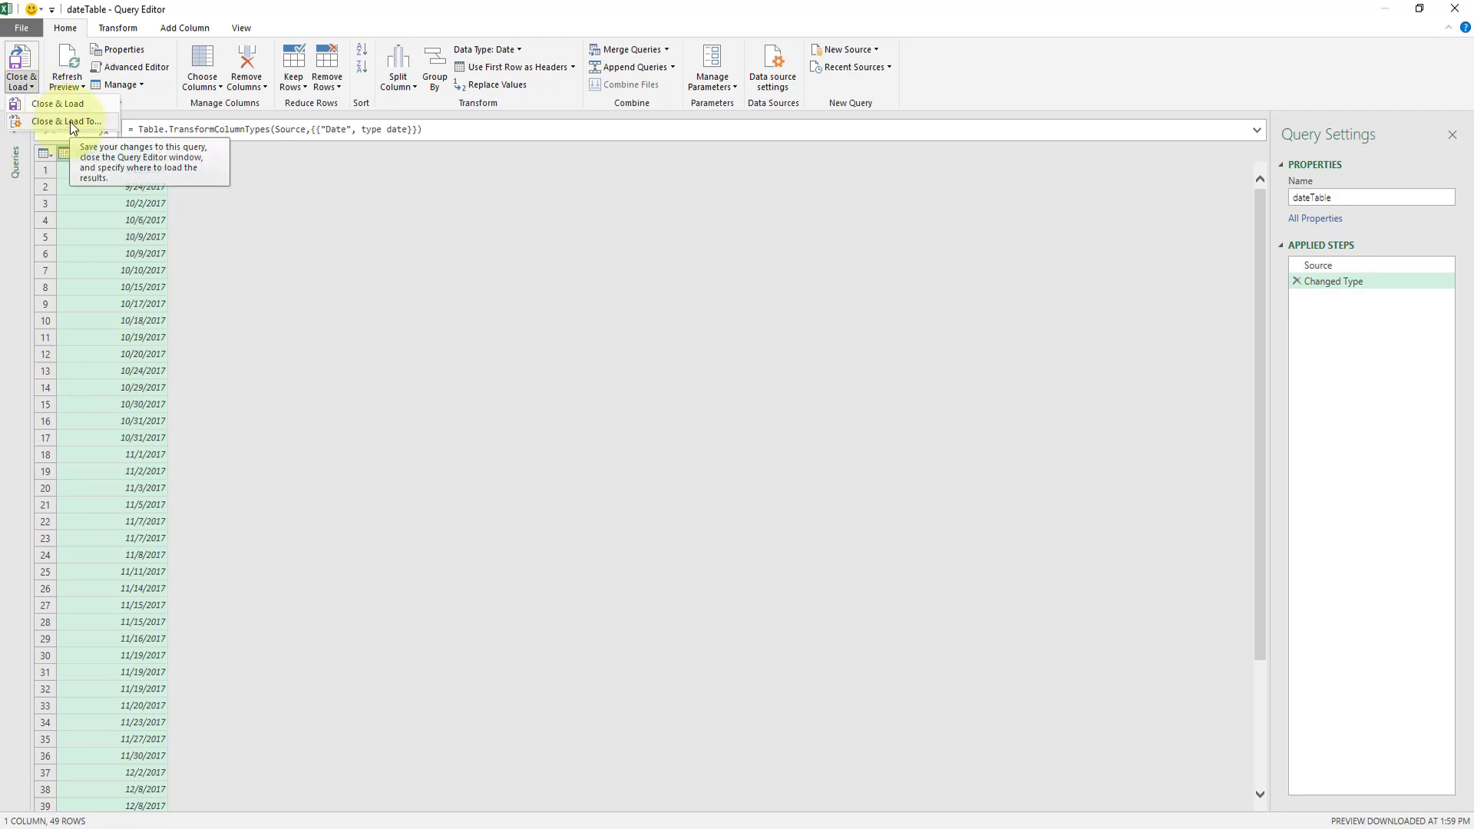
click(69, 121)
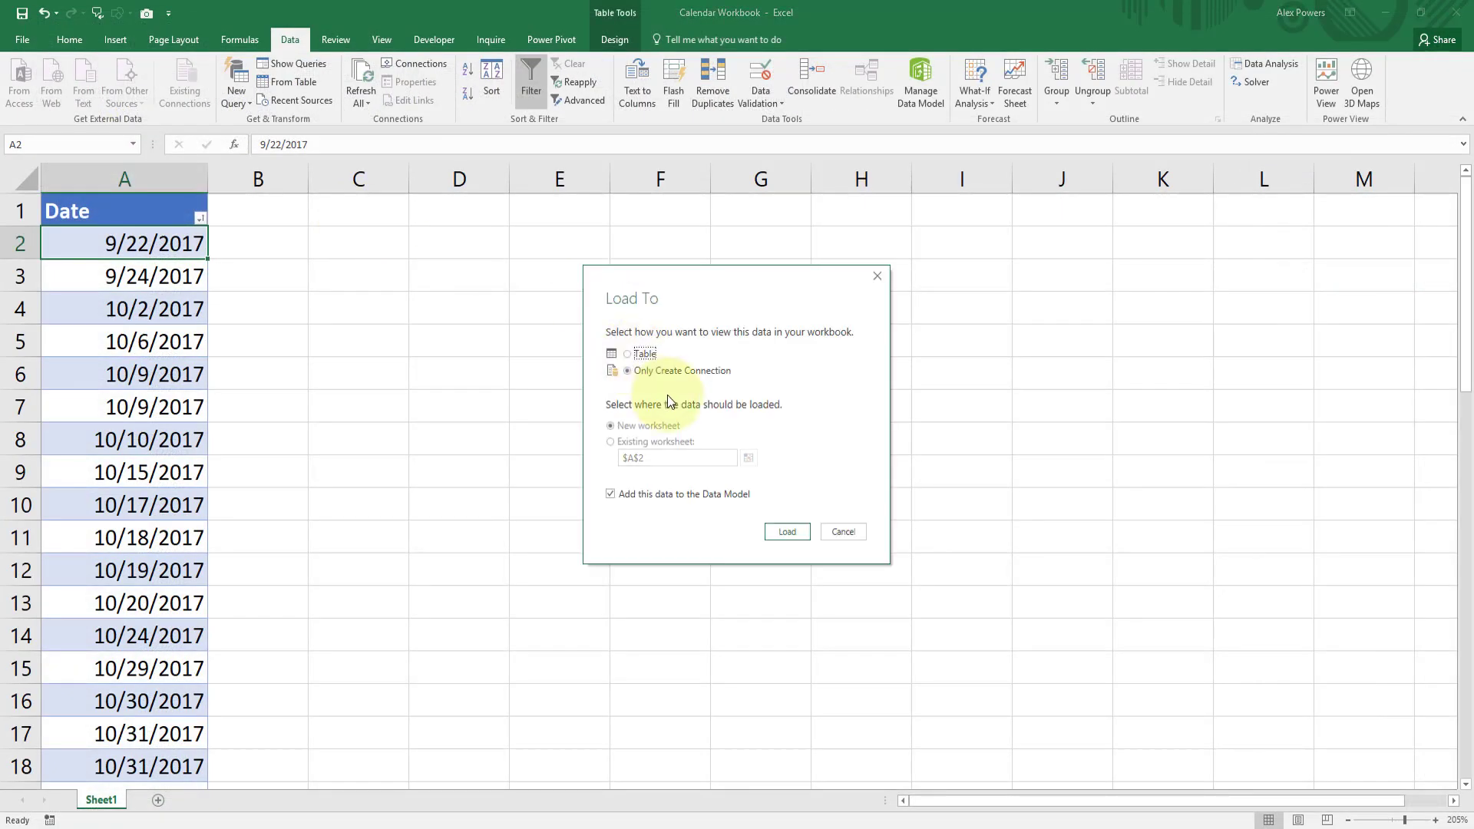
click(720, 495)
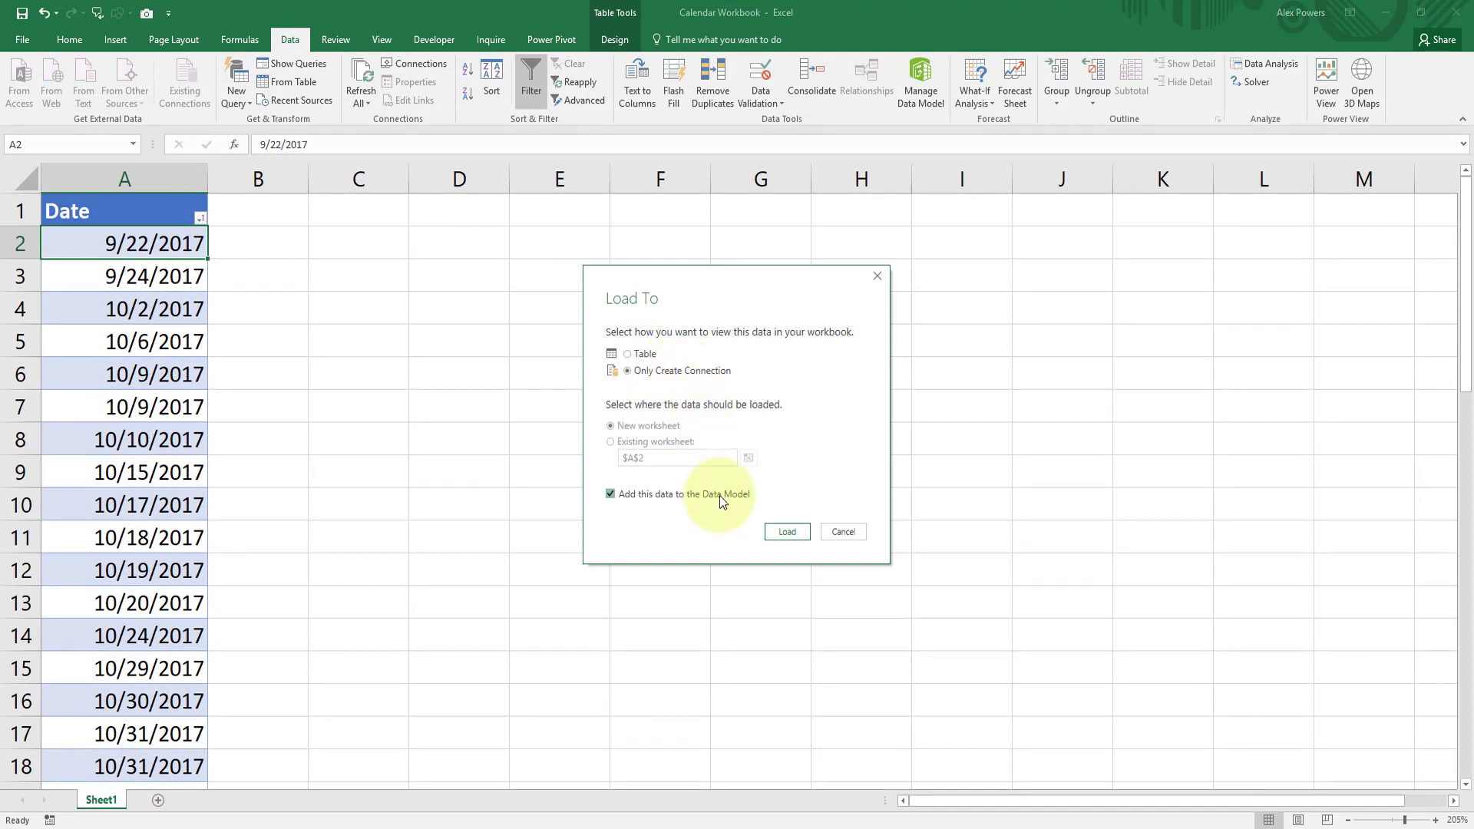
click(784, 533)
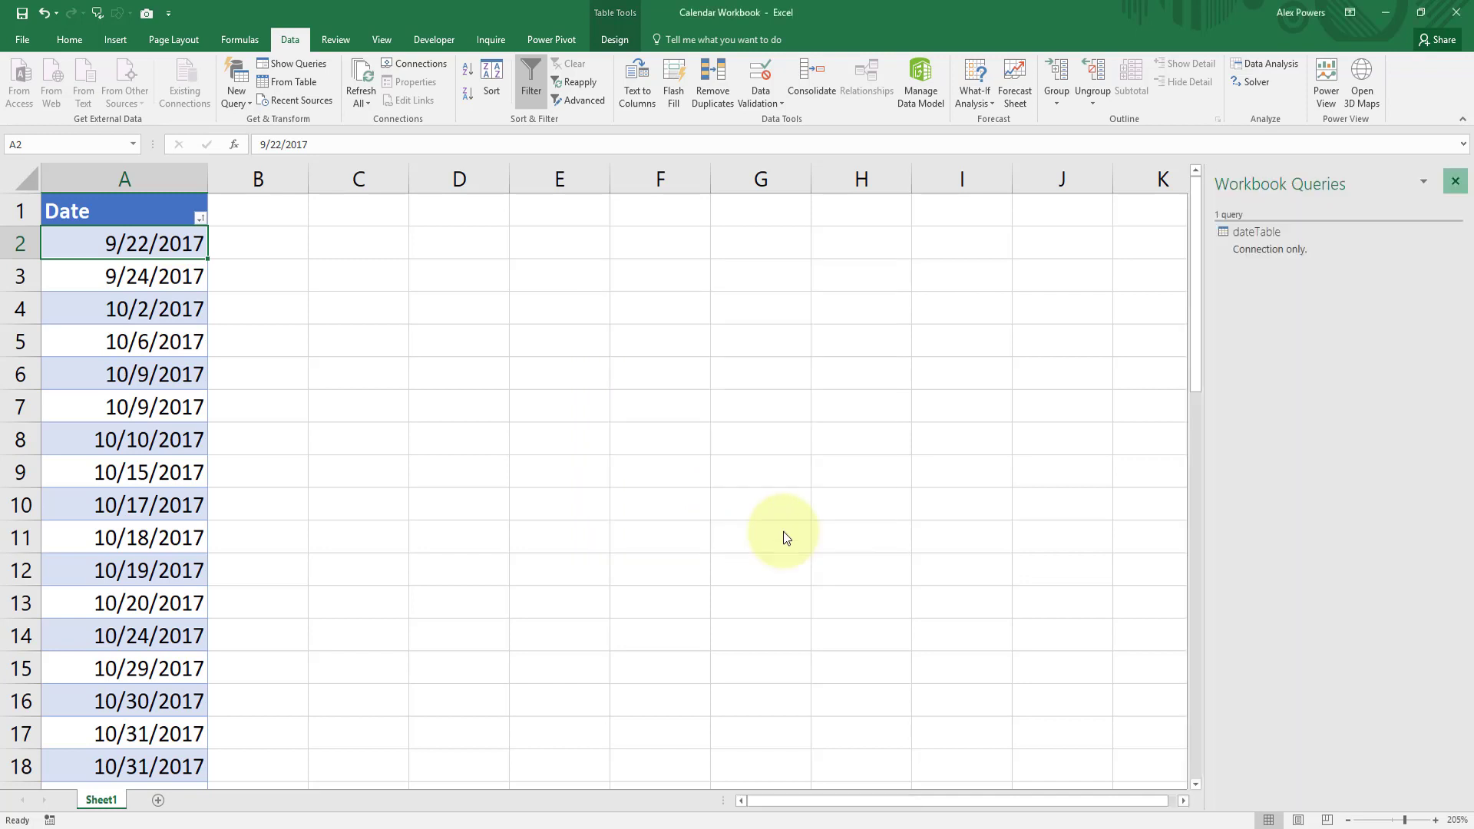
mouse_move(1277, 249)
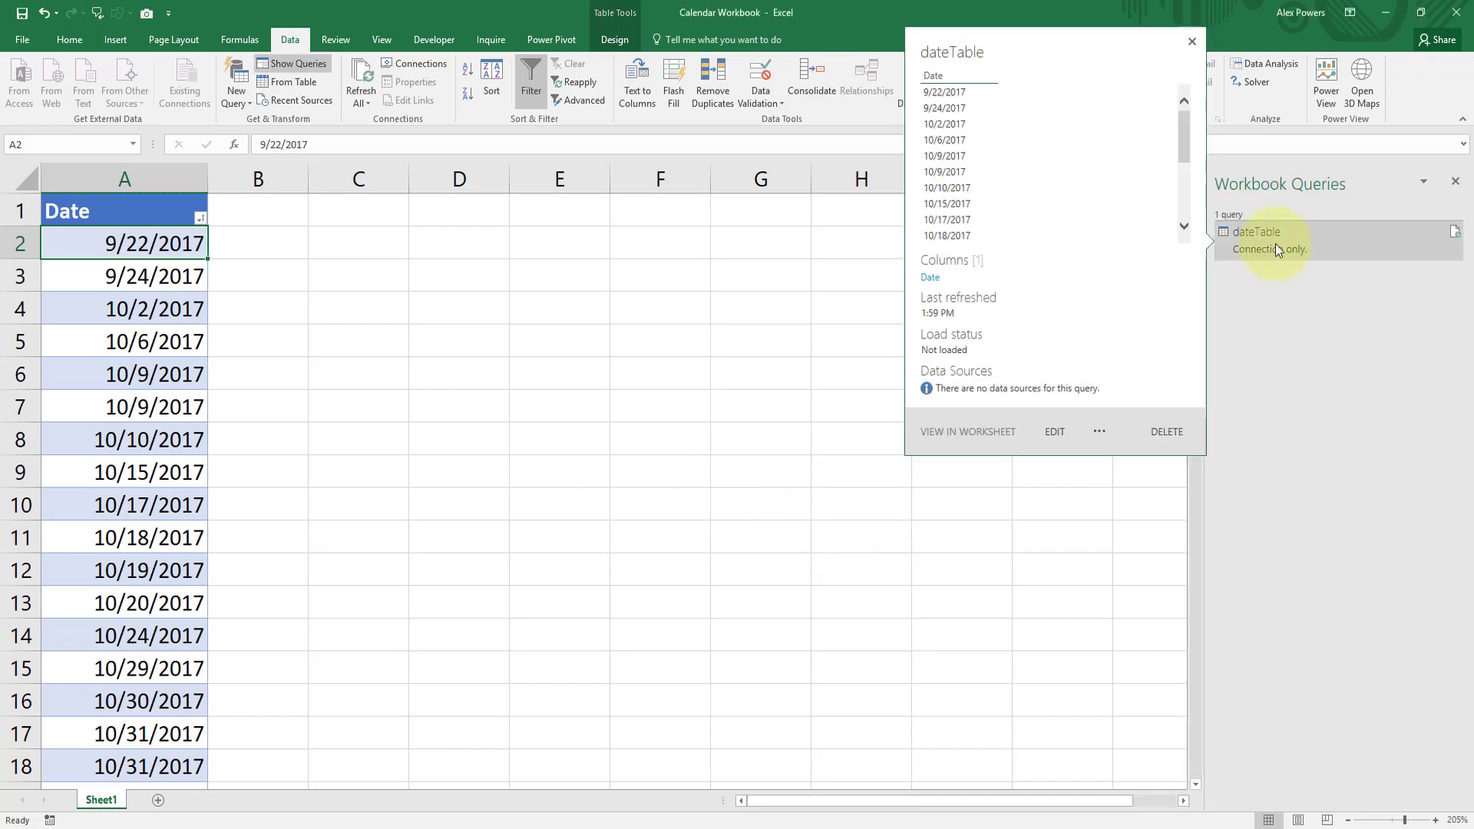
Create a blank query with formula =List.Min(dateTable[Date]), returning 9/22/2017
click(241, 95)
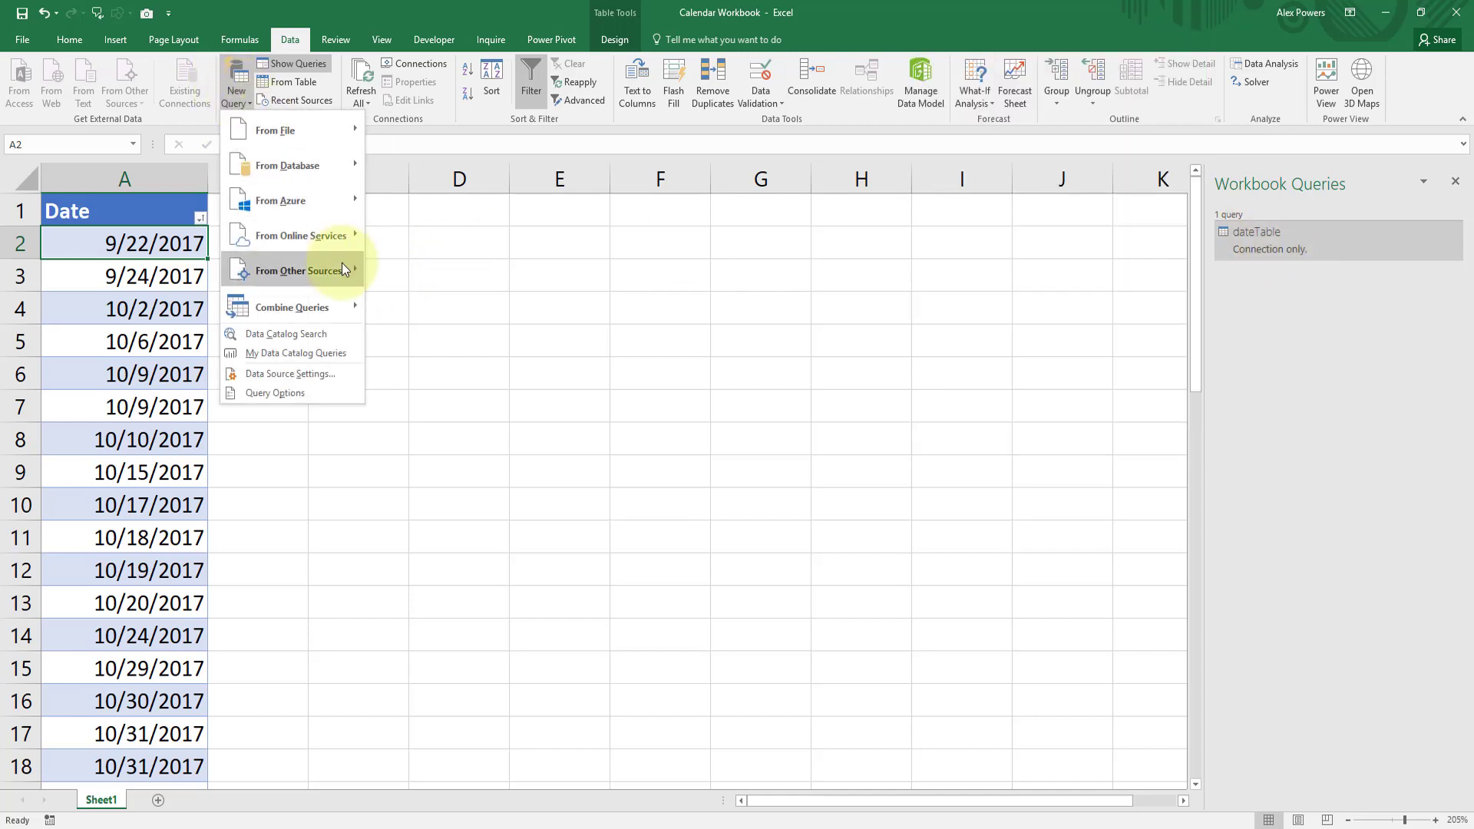
mouse_move(334, 279)
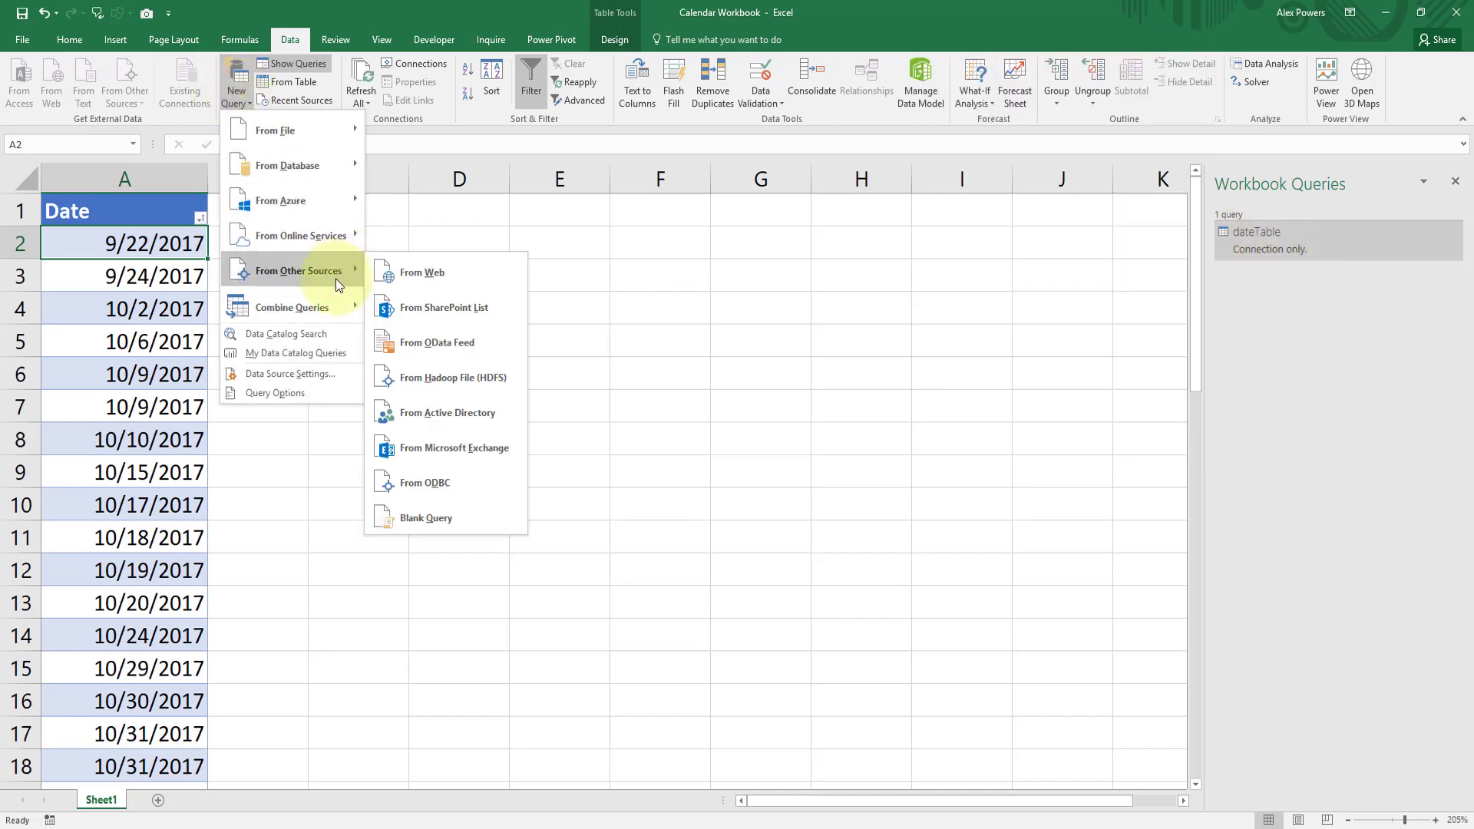
click(479, 519)
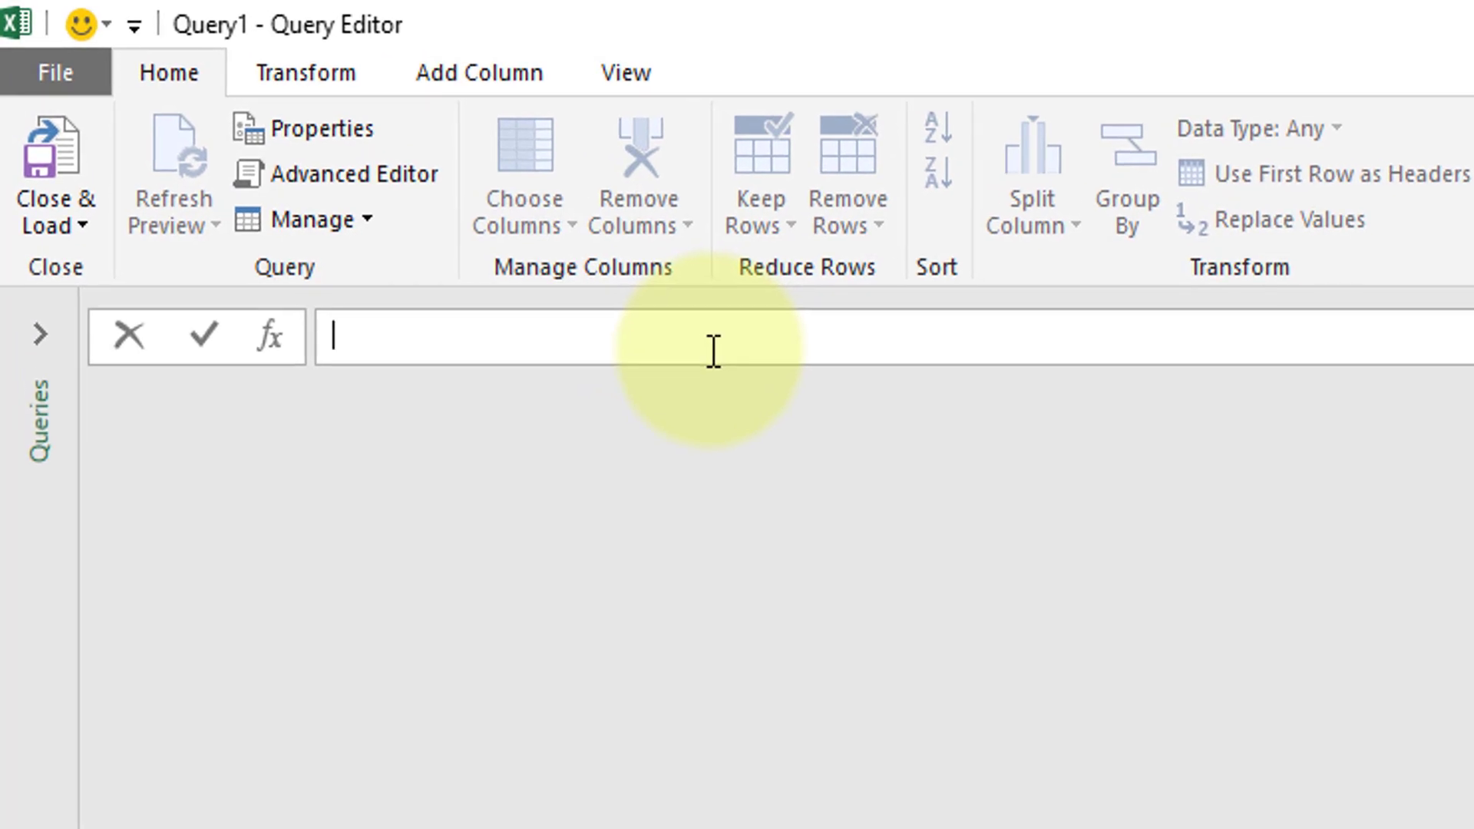
text(=List.Min()
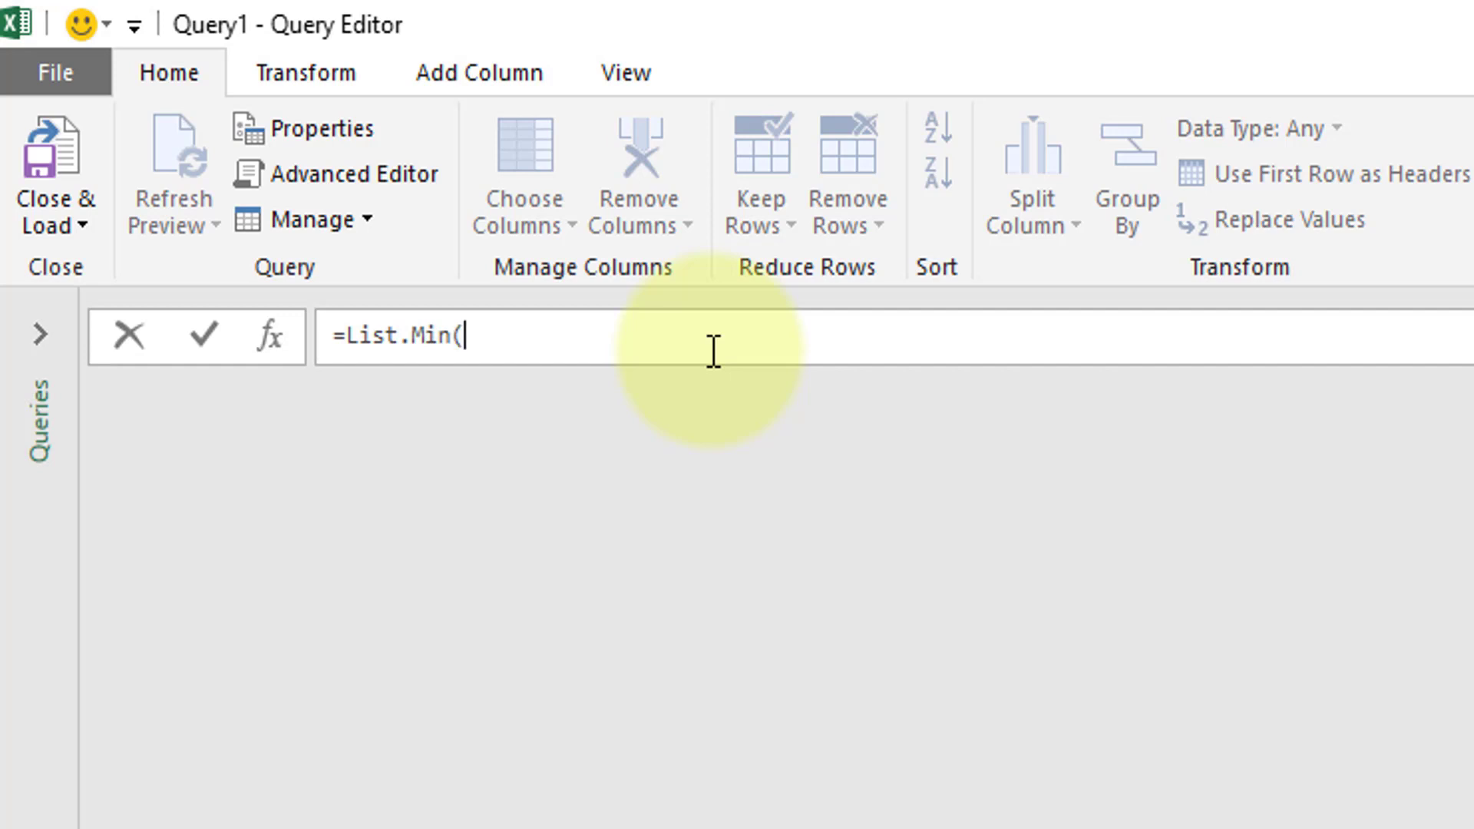
text(dateTable[)
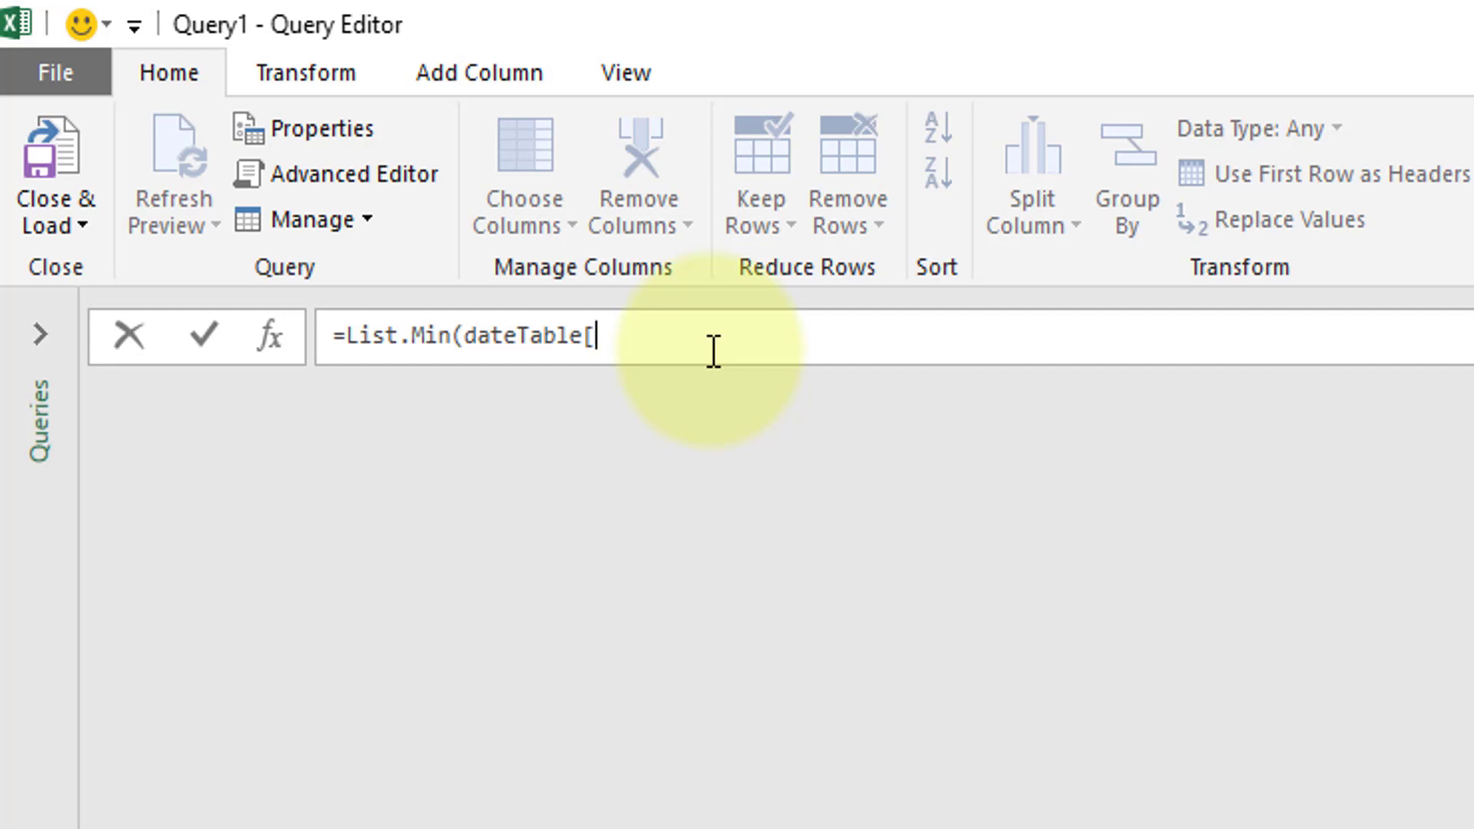
text(Date]))
key(Return)
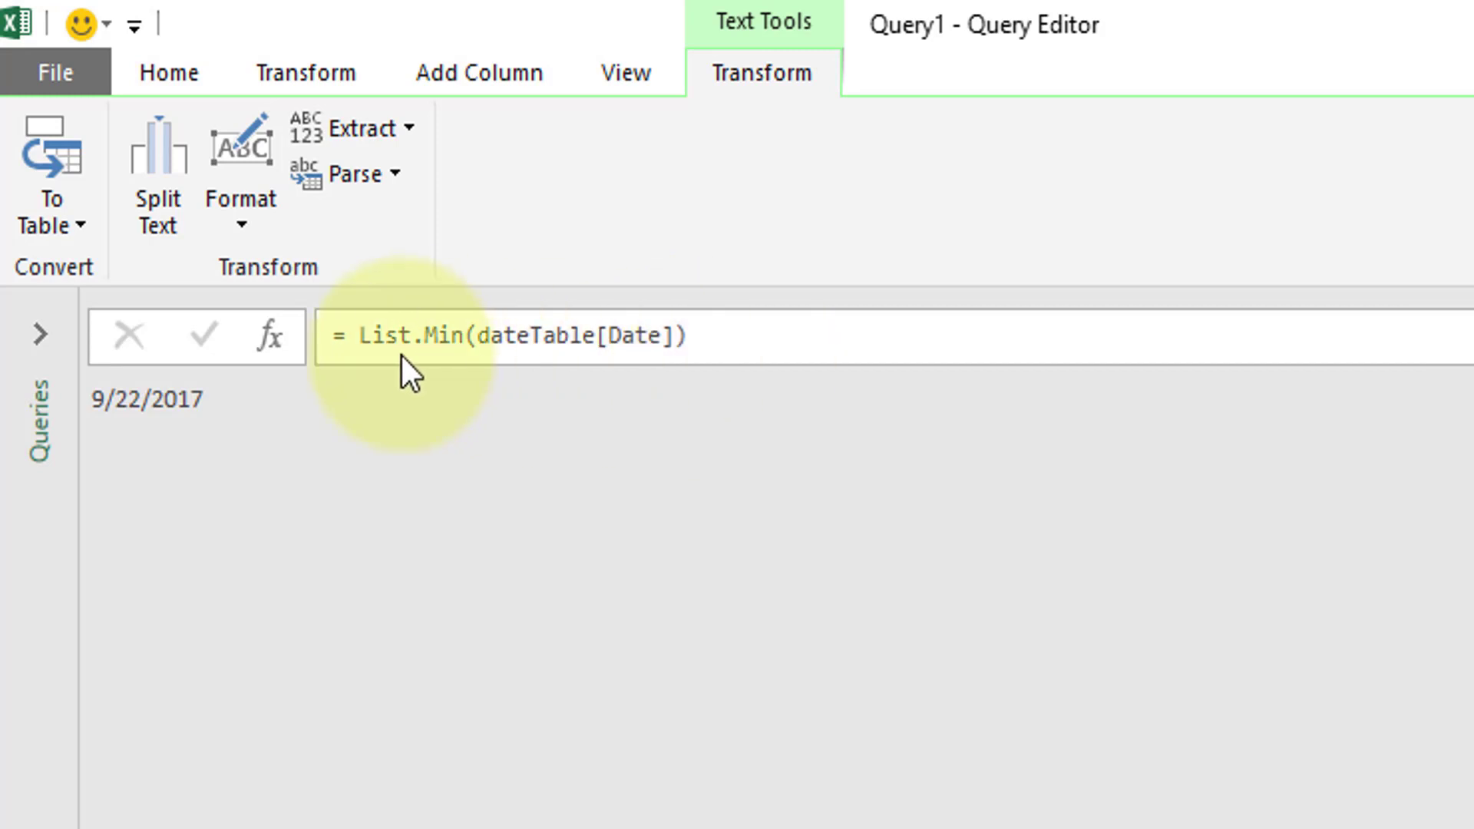
Add a step with formula List.Max(dateTable[Date]), returning 12/27/2017
click(274, 348)
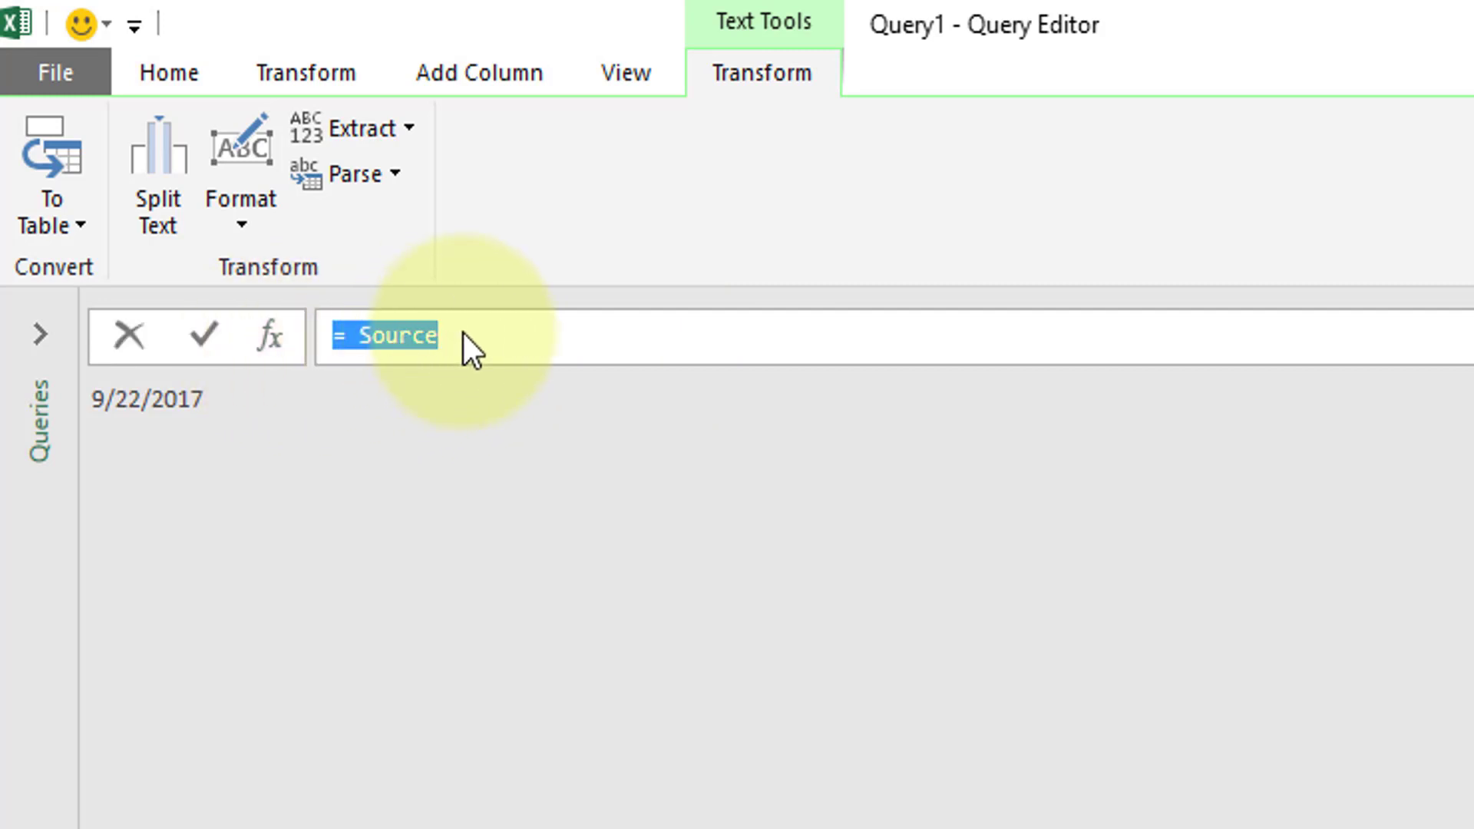
click(425, 338)
double_click(425, 338)
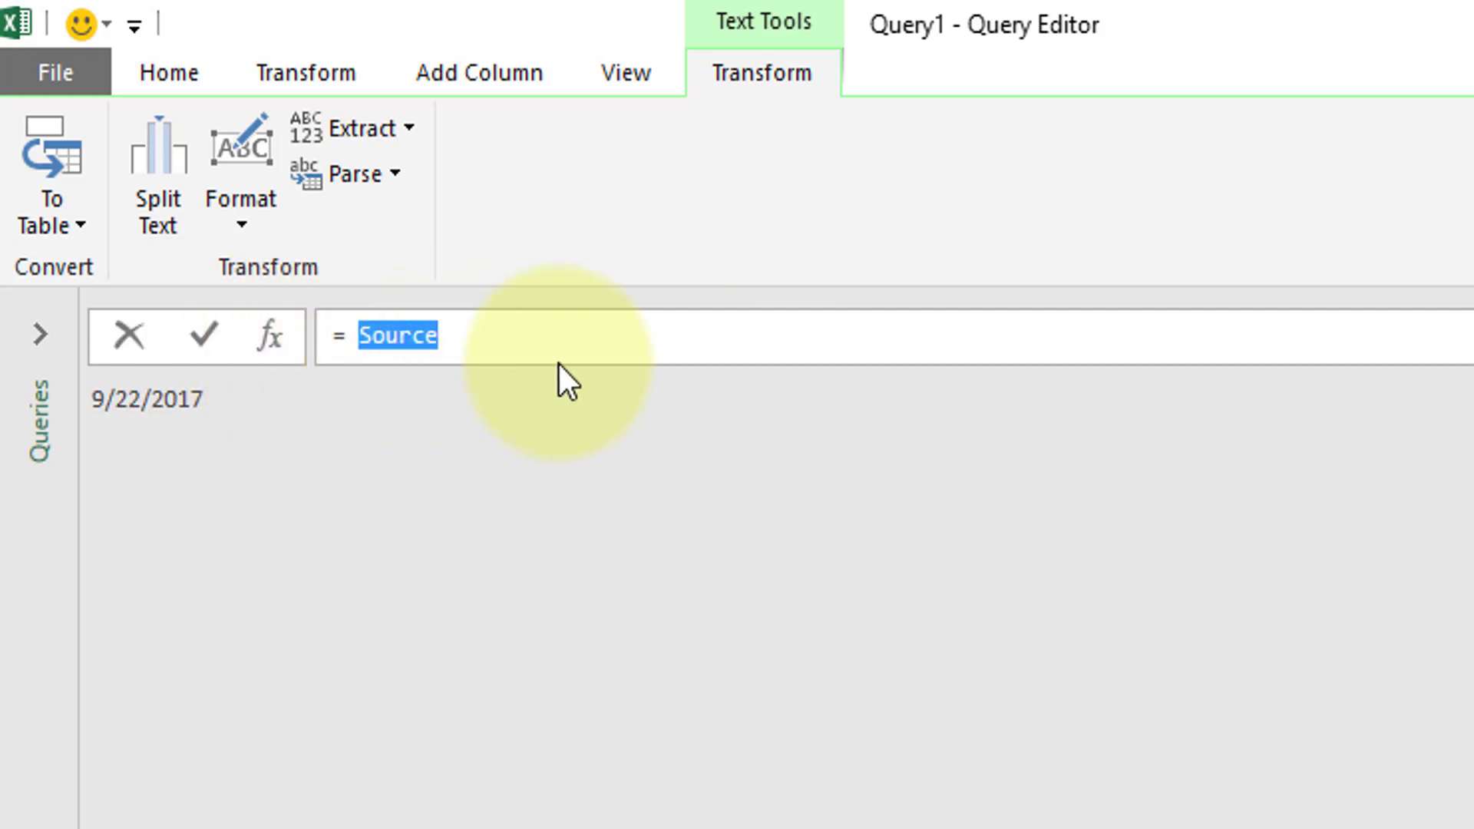
key(BackSpace)
text(List.Max)
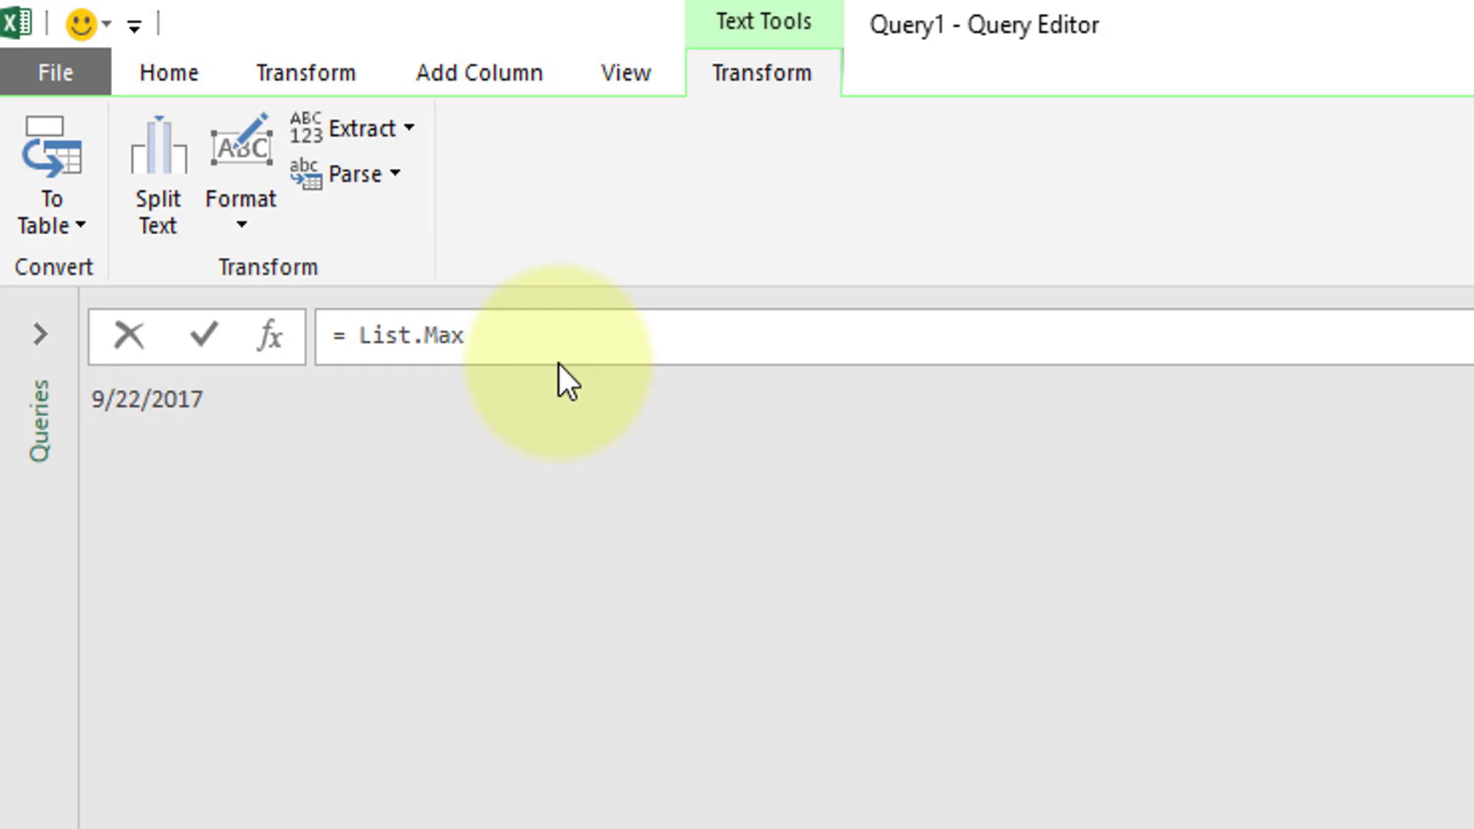
text((dateTable[Date])
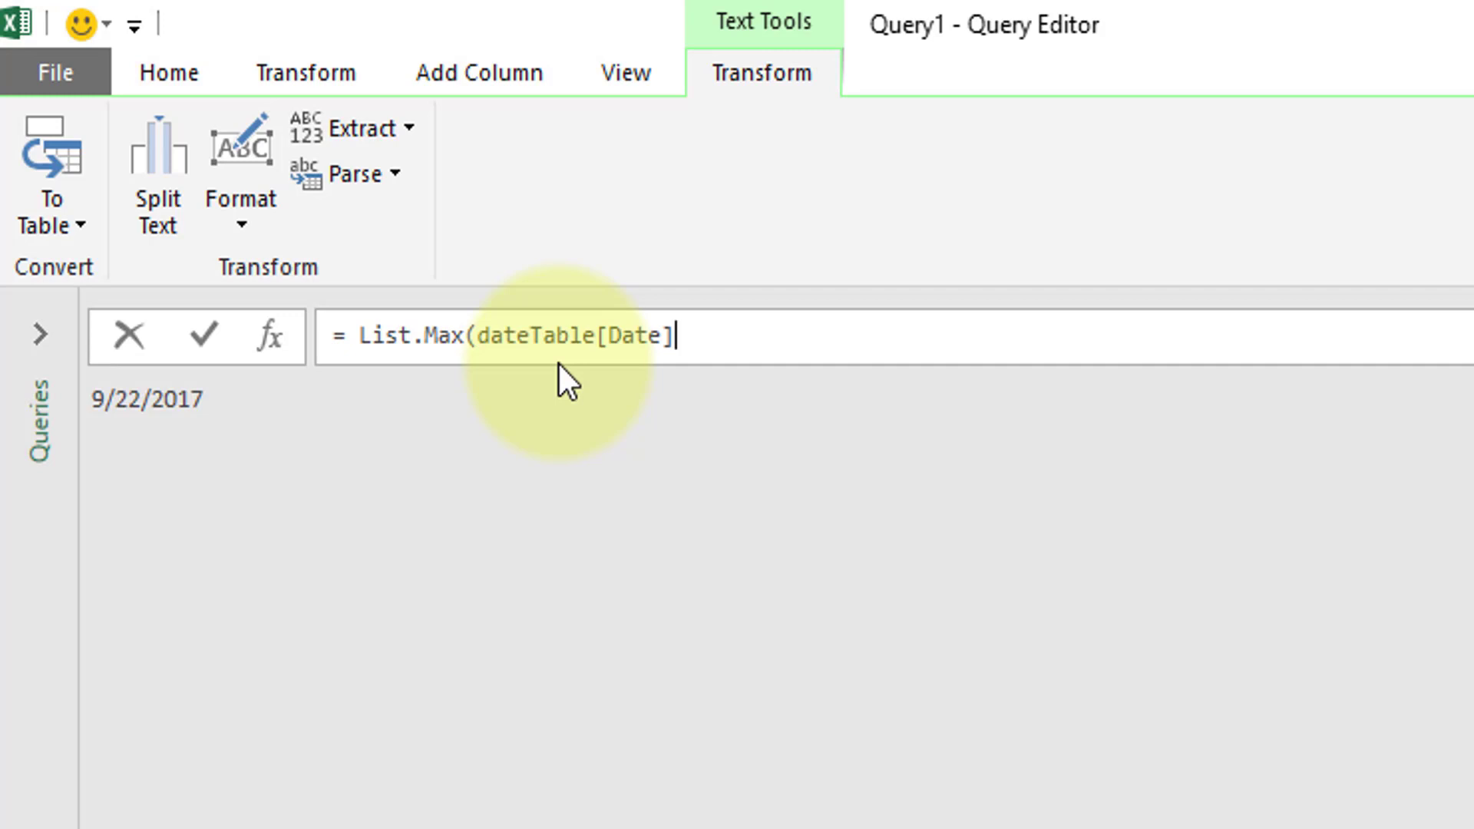
text())
key(Return)
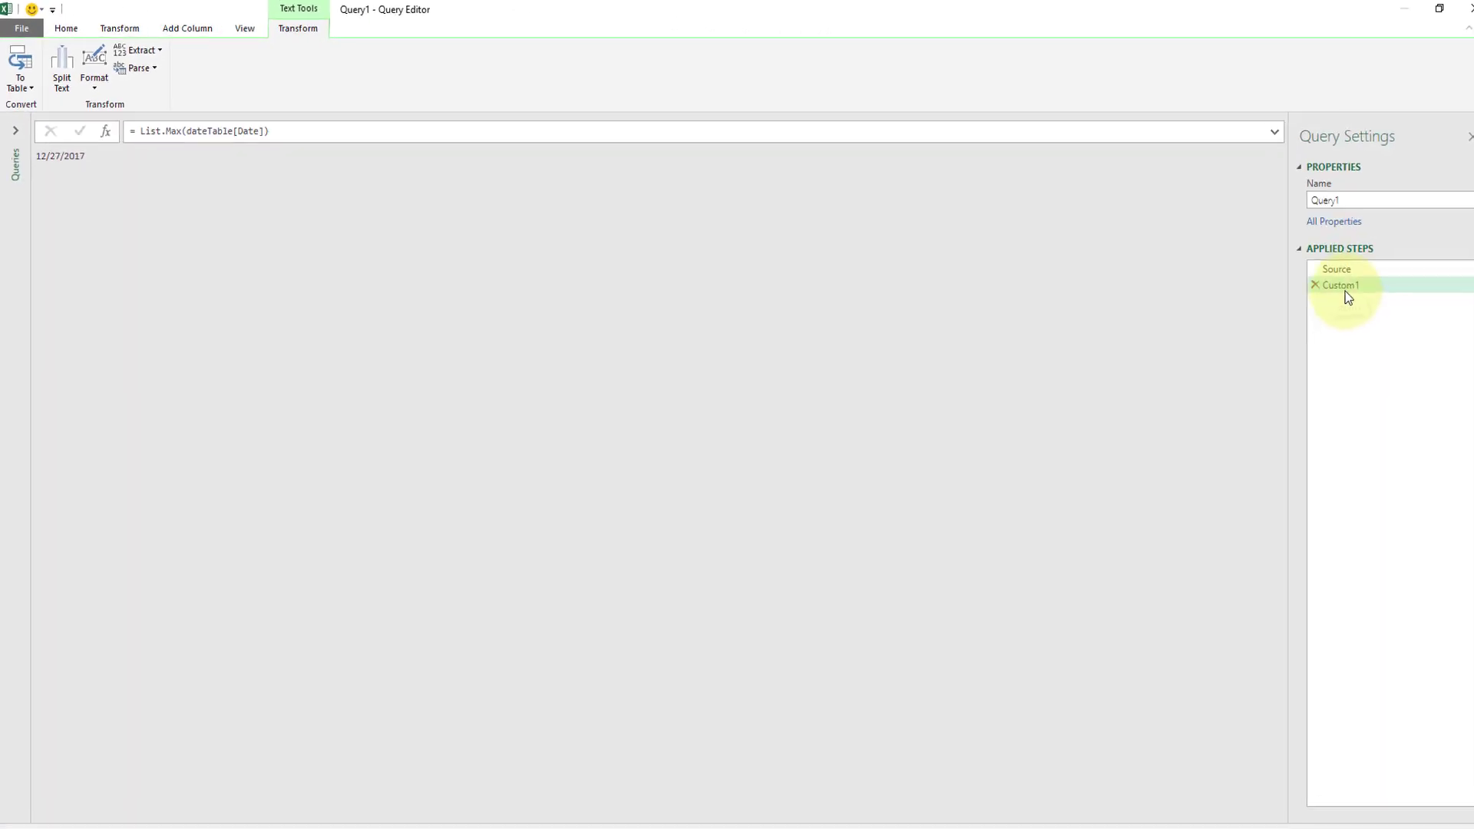
Rename the new Custom1 step to Source_Max
right_click(1348, 287)
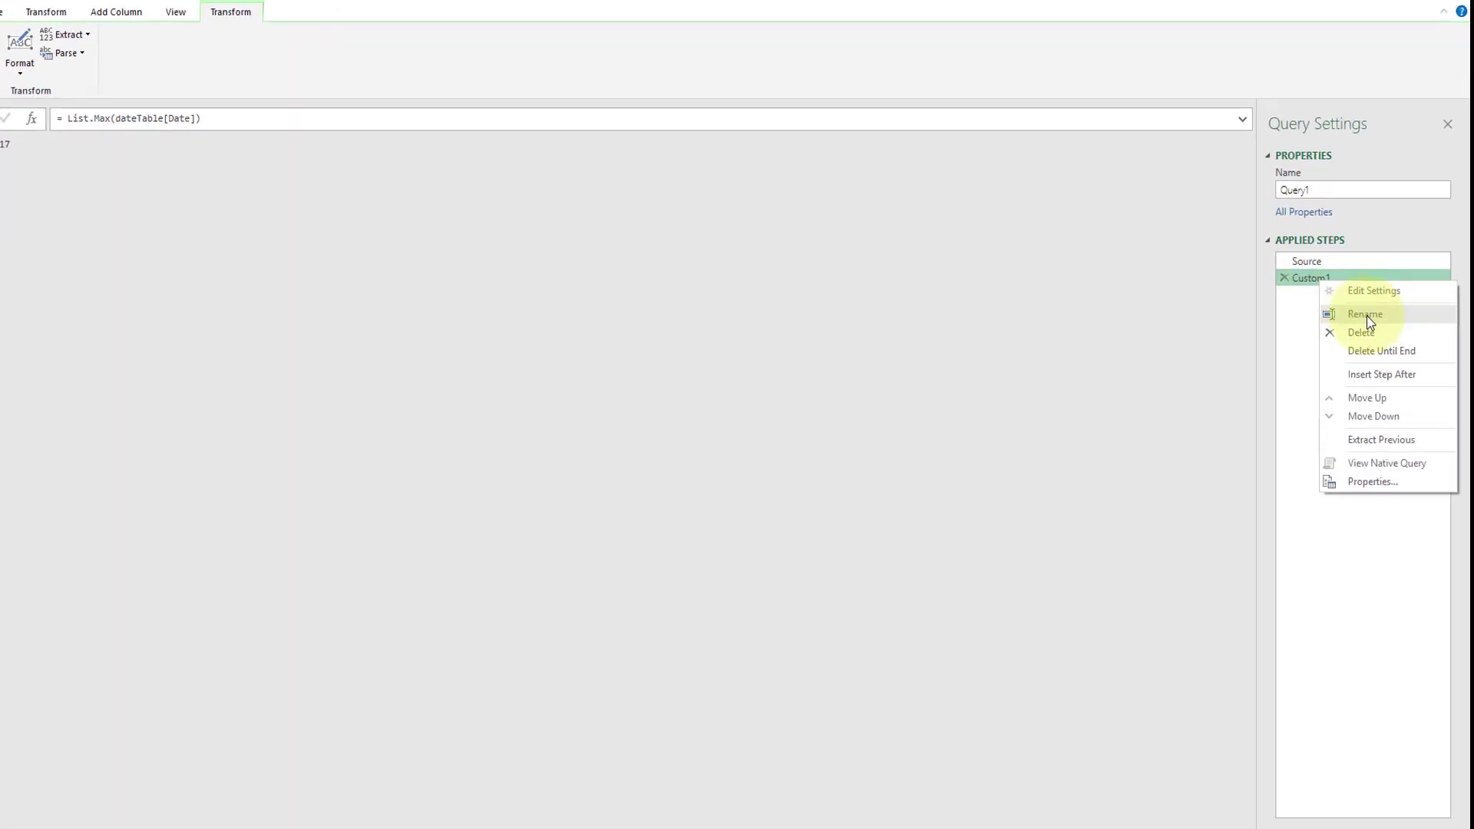
click(1364, 316)
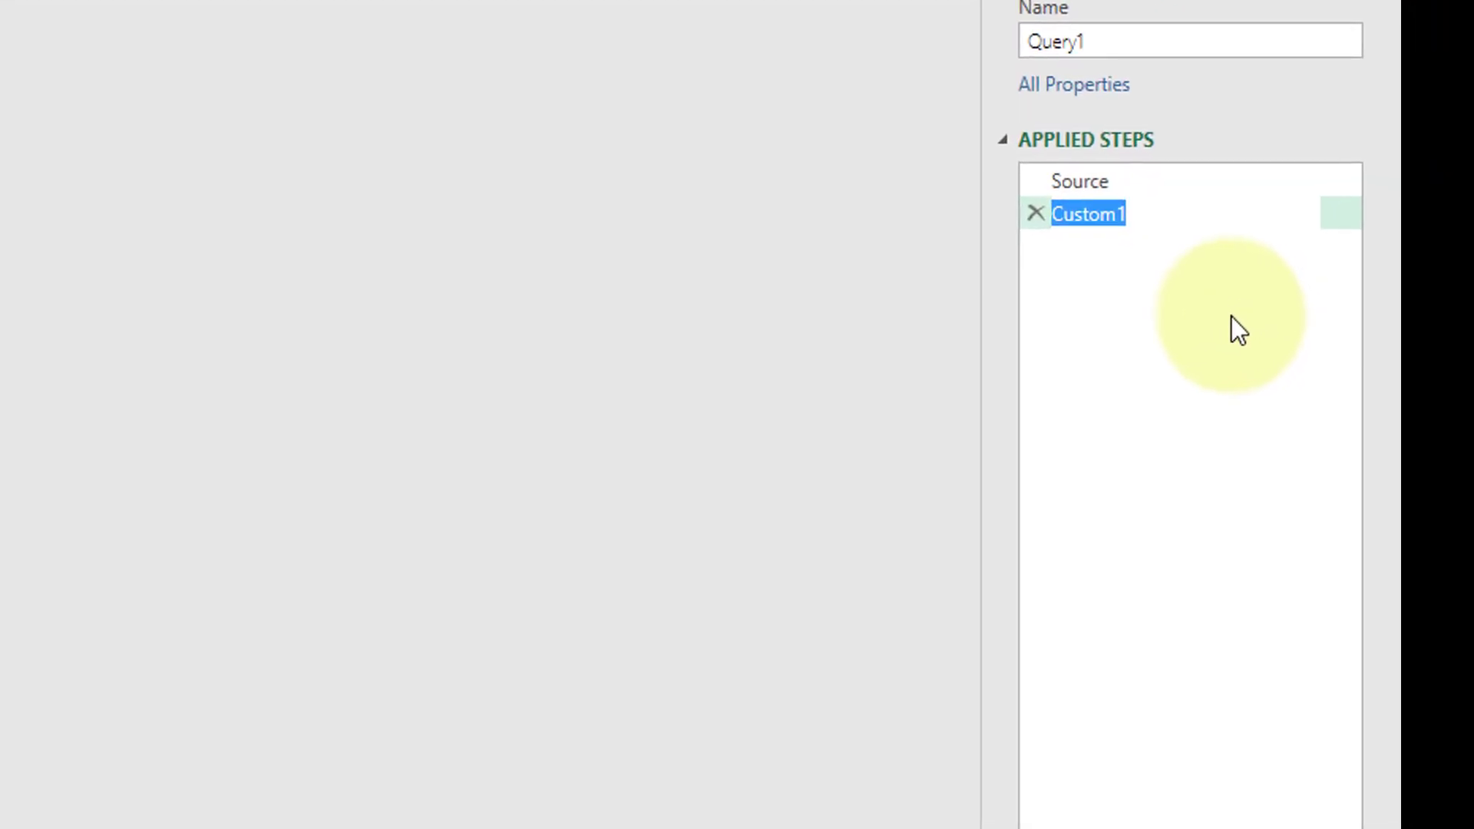
text(Source_Max)
key(Return)
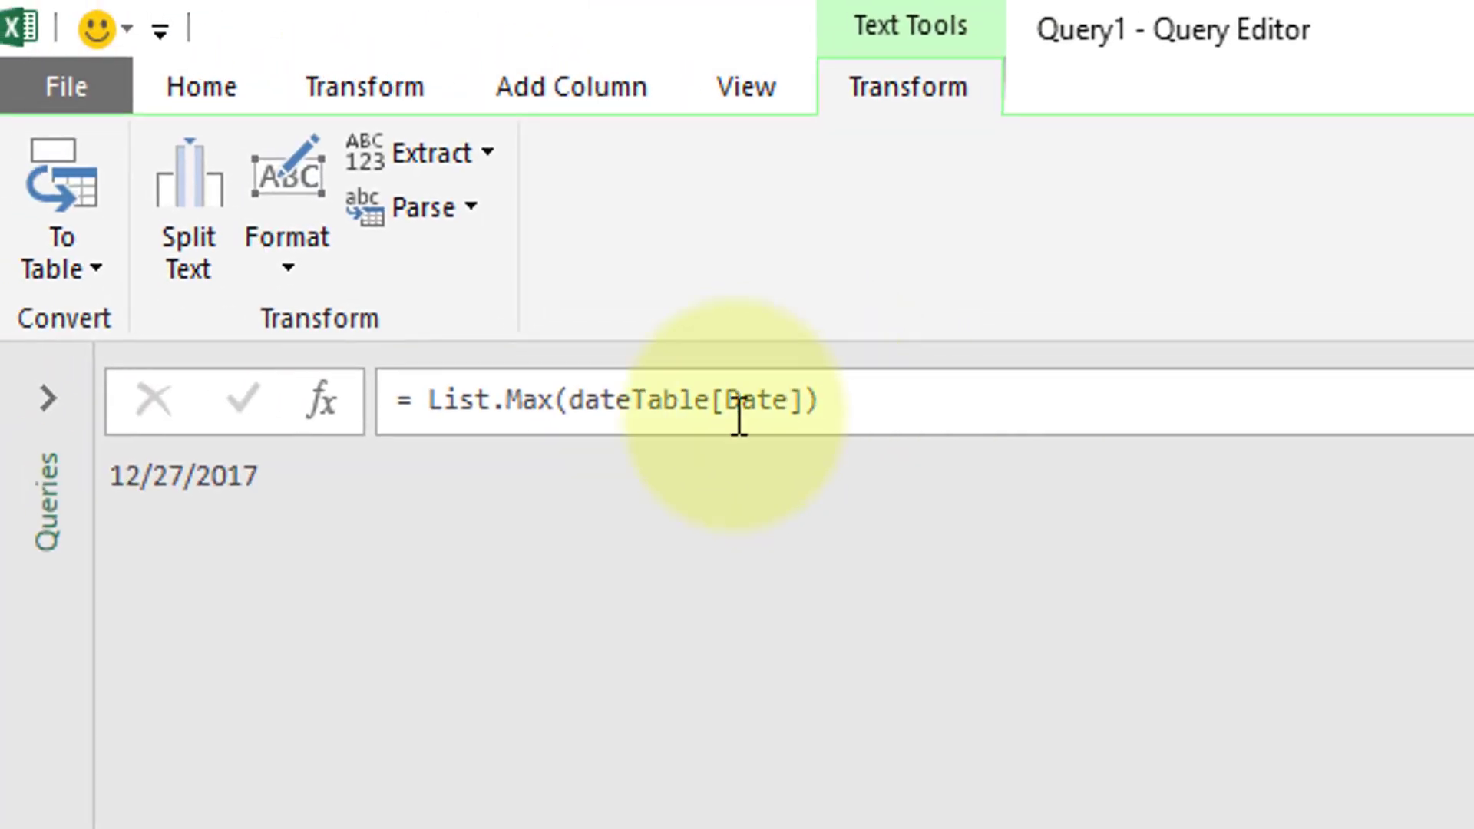
Add a step =List.Dates(Source, Duration.Days(Source_Max - Source) + 1, #duration(1,0,0,0)) and check the 97 dates
click(331, 399)
drag(698, 415, 490, 427)
key(BackSpace)
text(List.Dates()
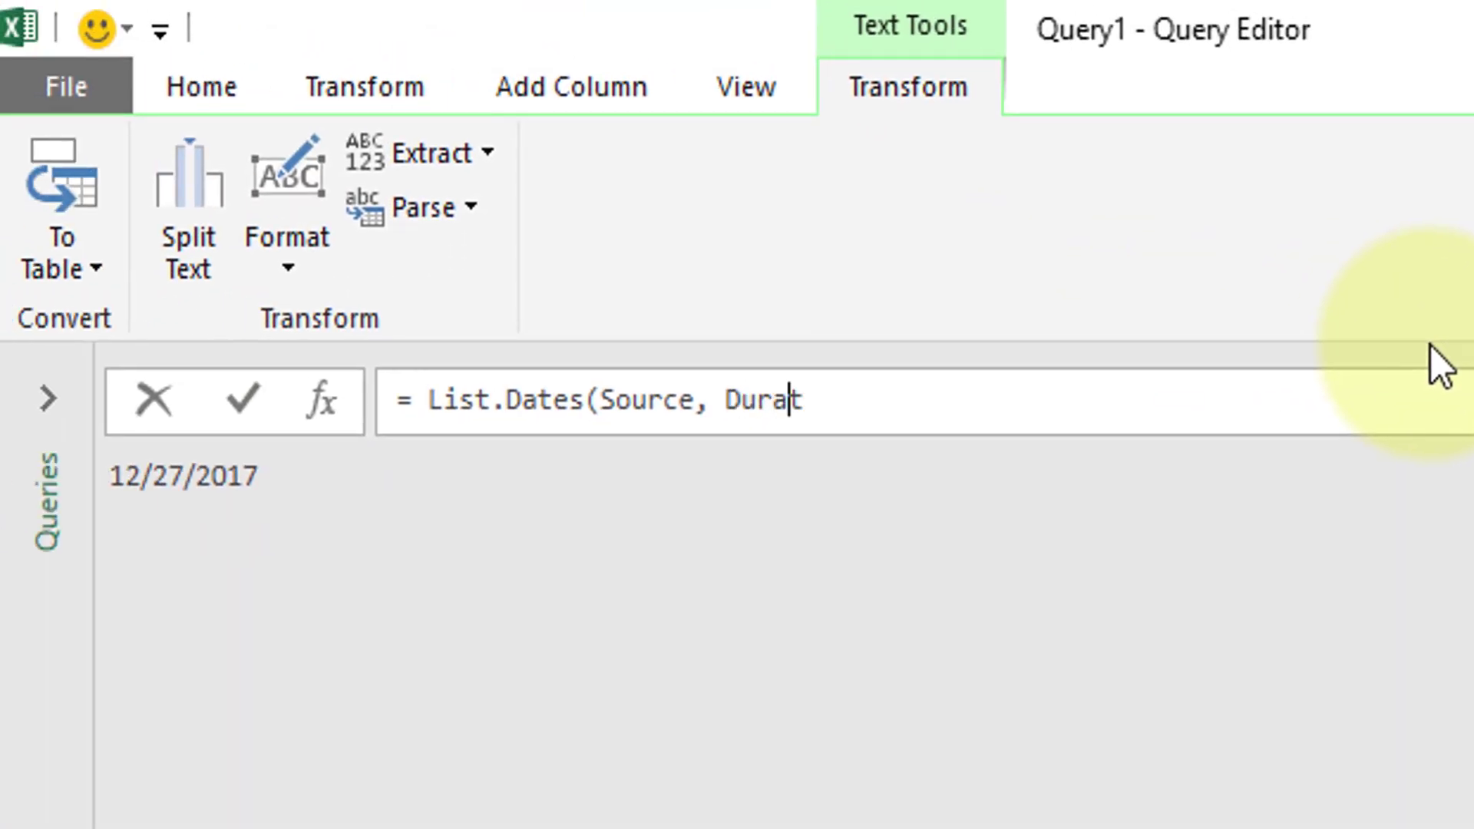
text(Days()
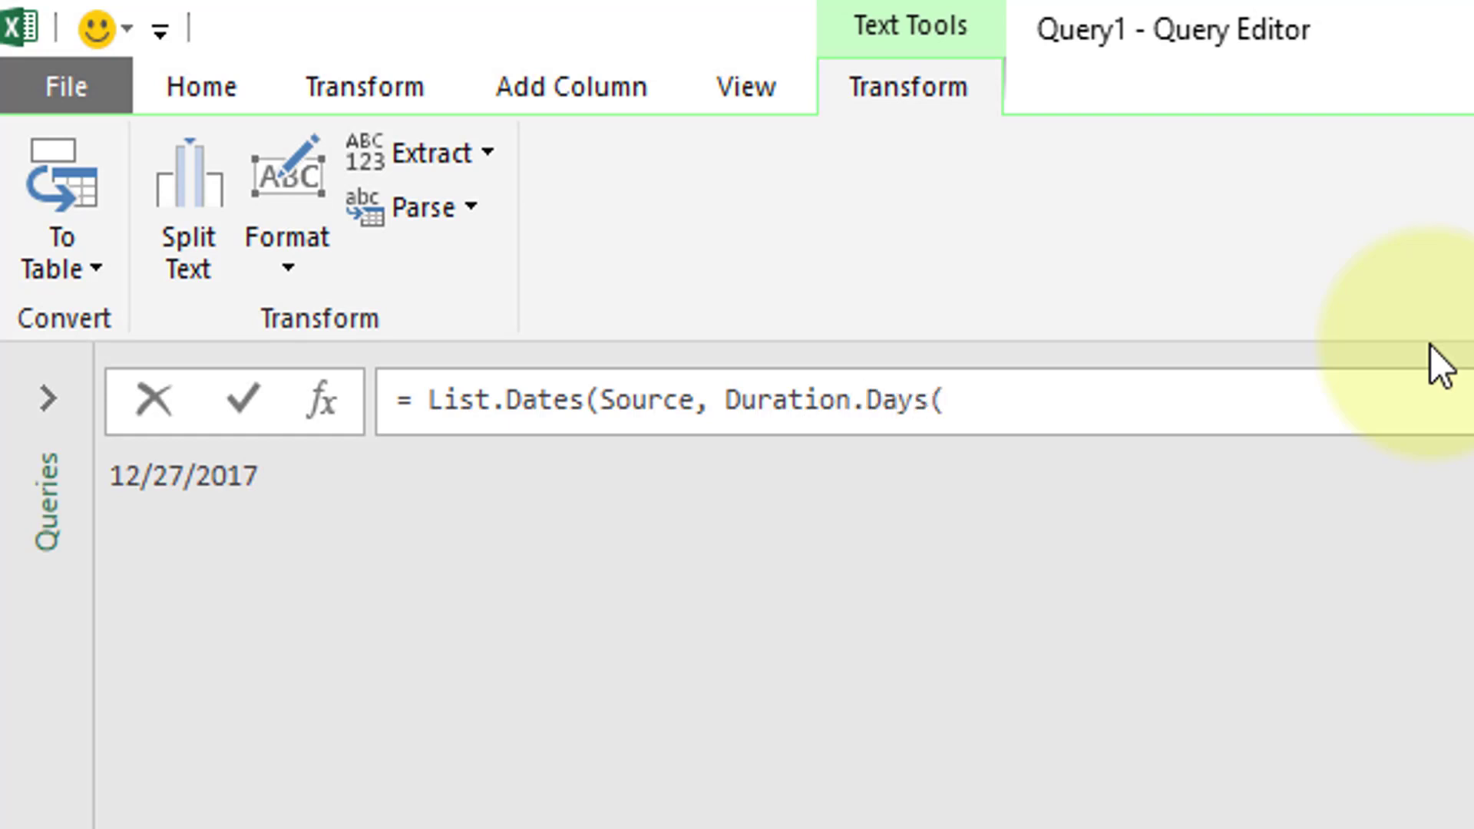
text(Source_max)
key(BackSpace)
key(BackSpace)
key(BackSpace)
text(Max)
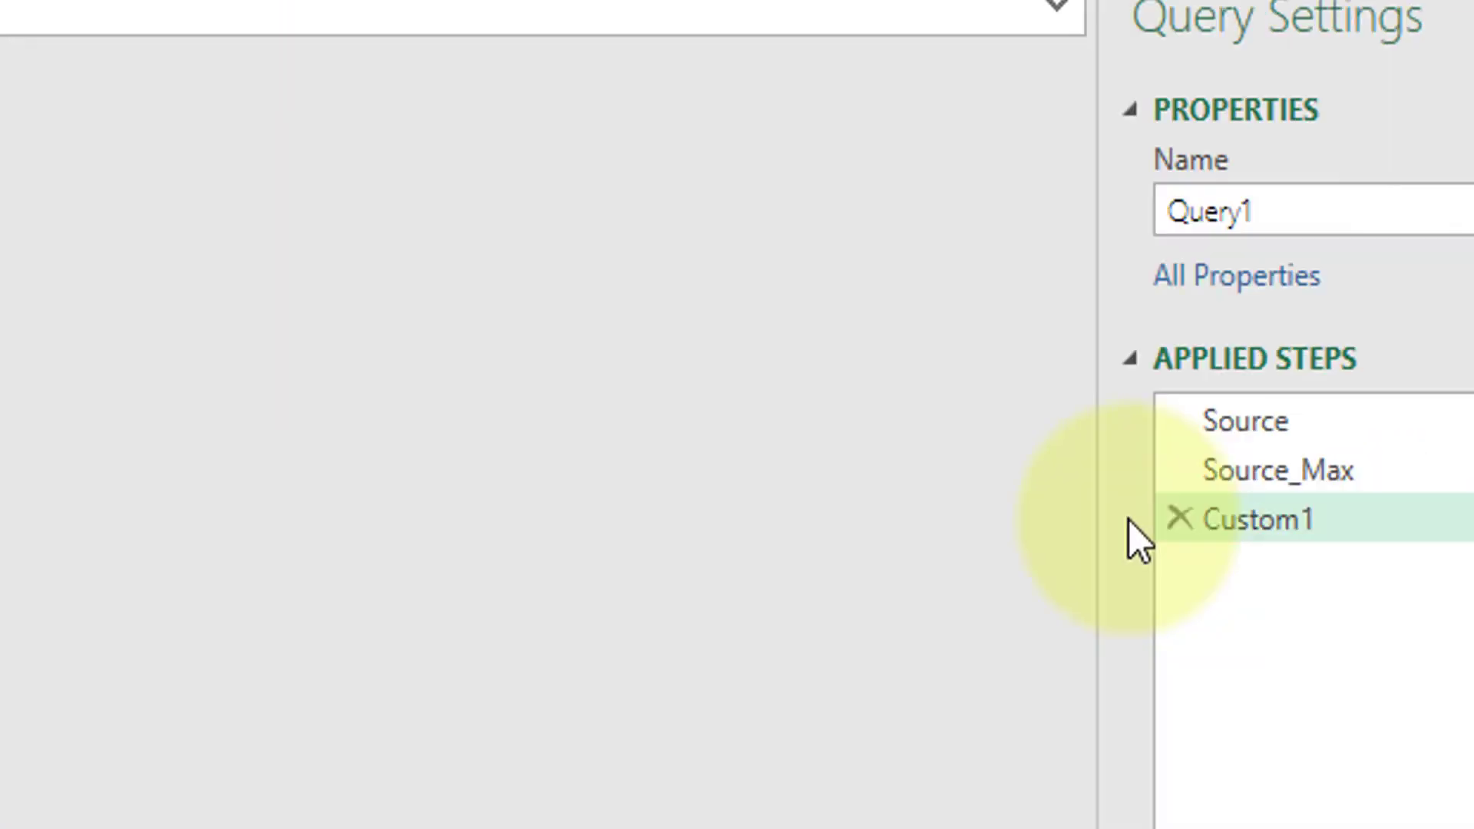
text( - Source)
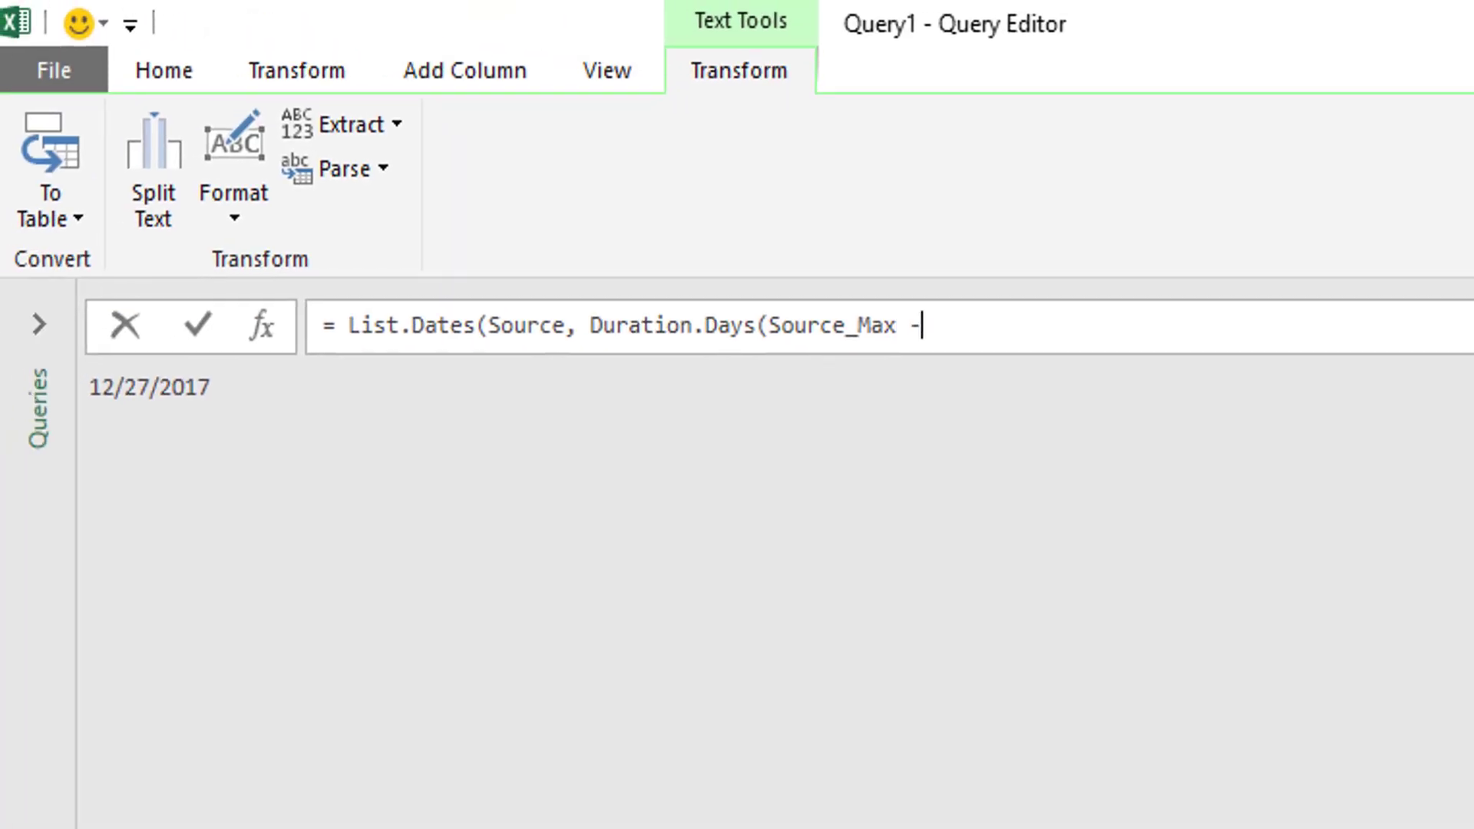
text() + 1)
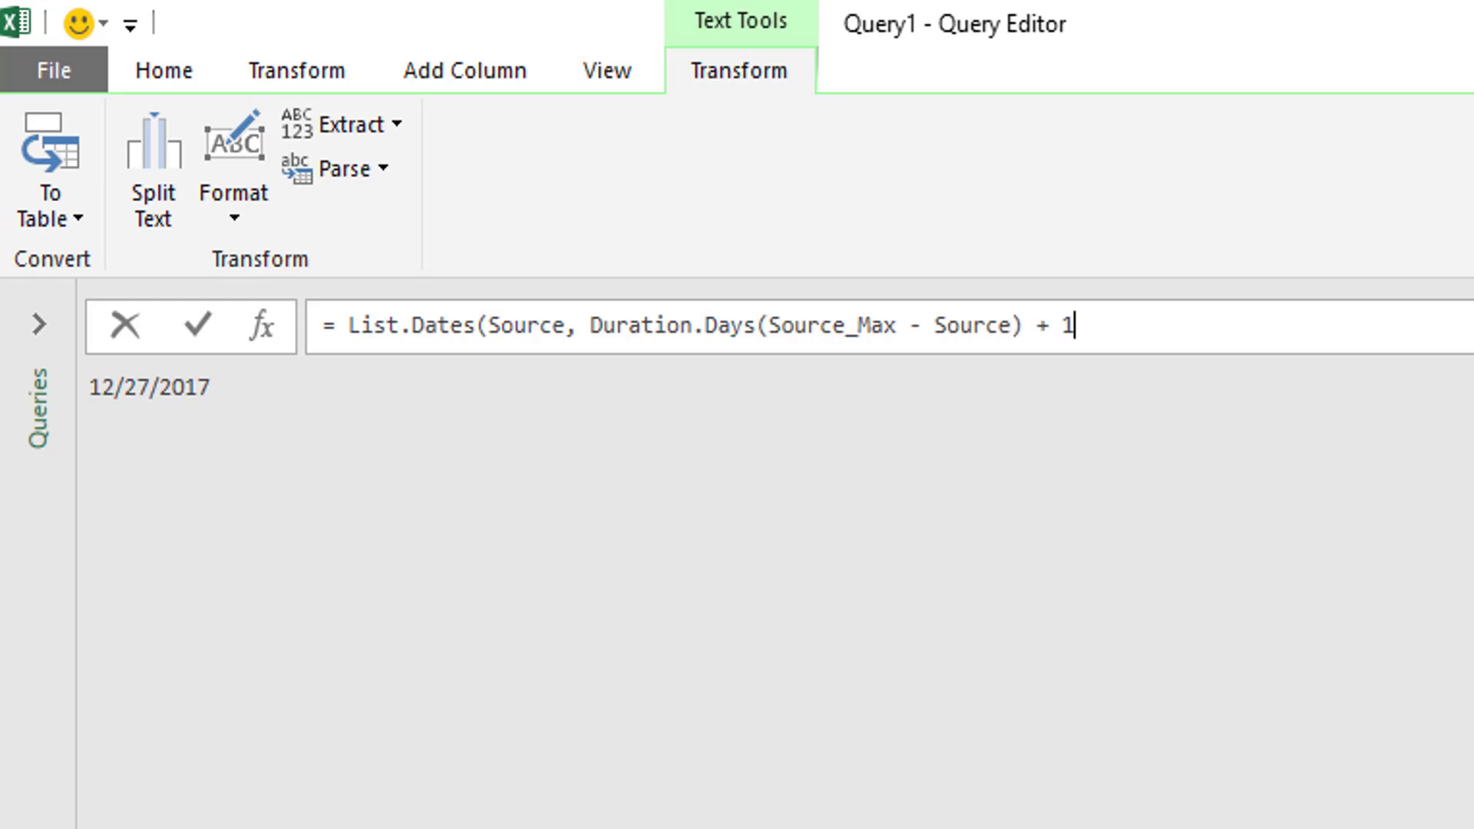
text(, #duration()
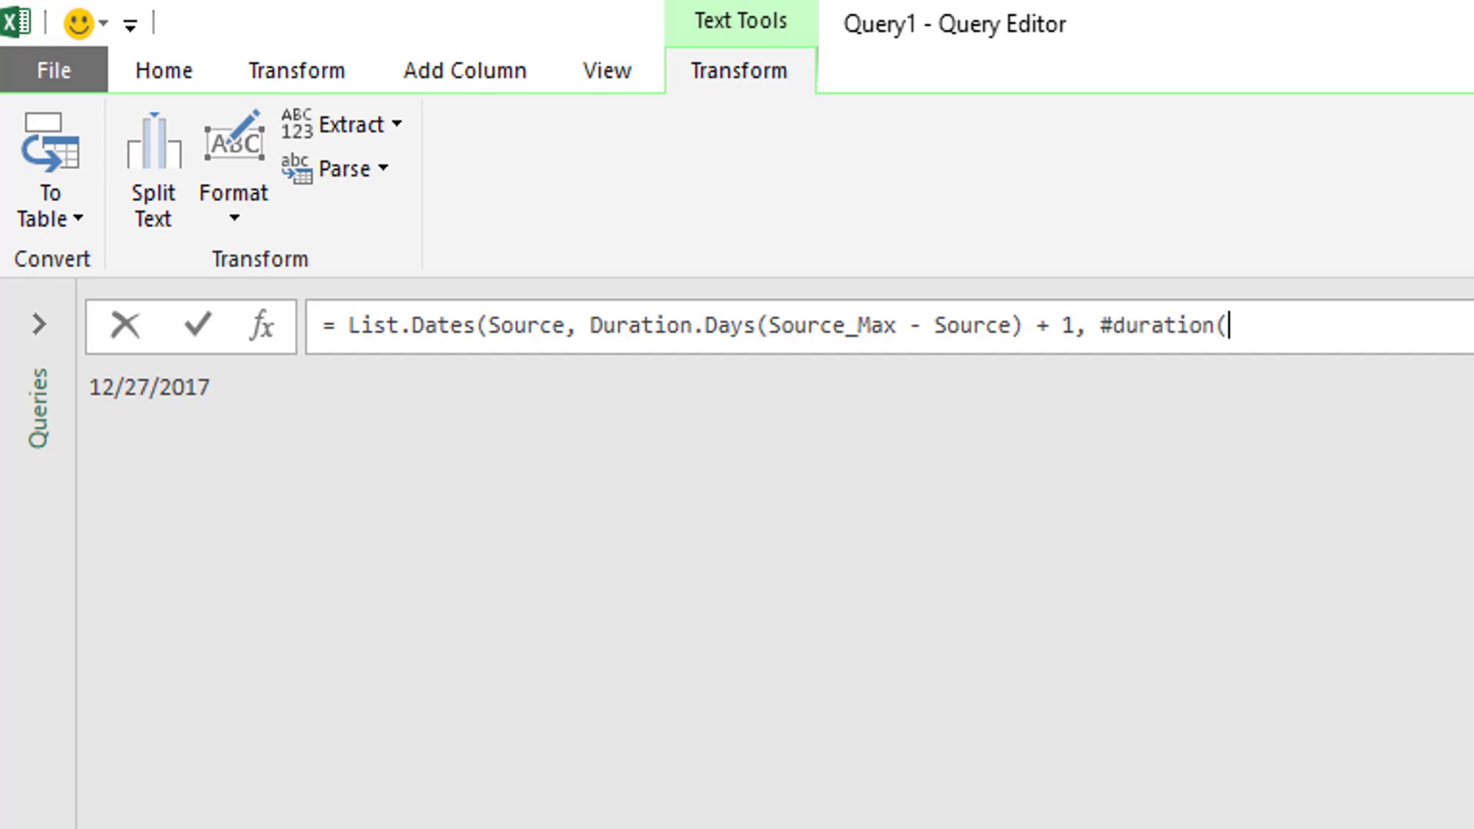
text(1, 0, 0, 0)
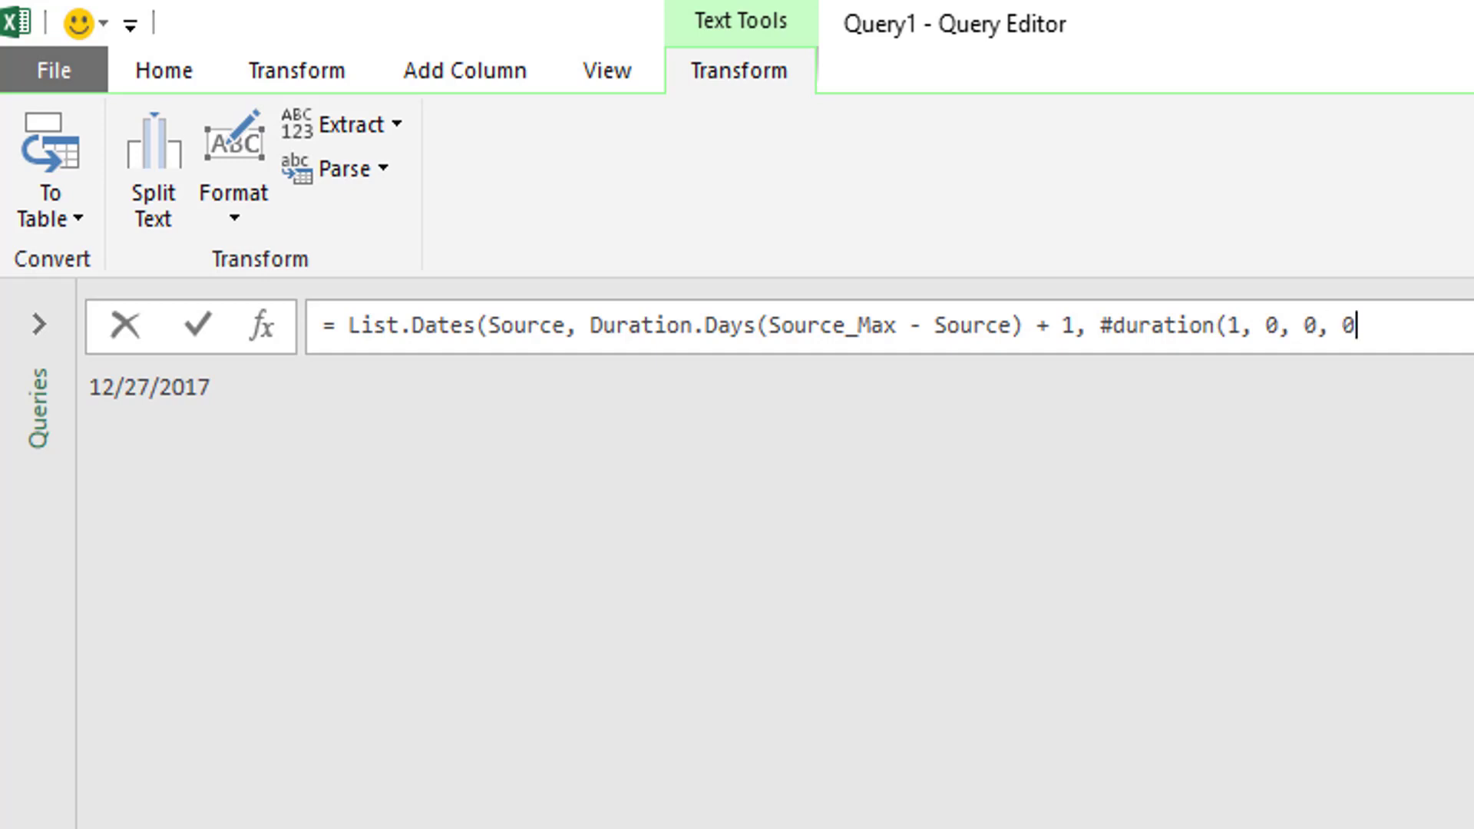
text()))
key(Return)
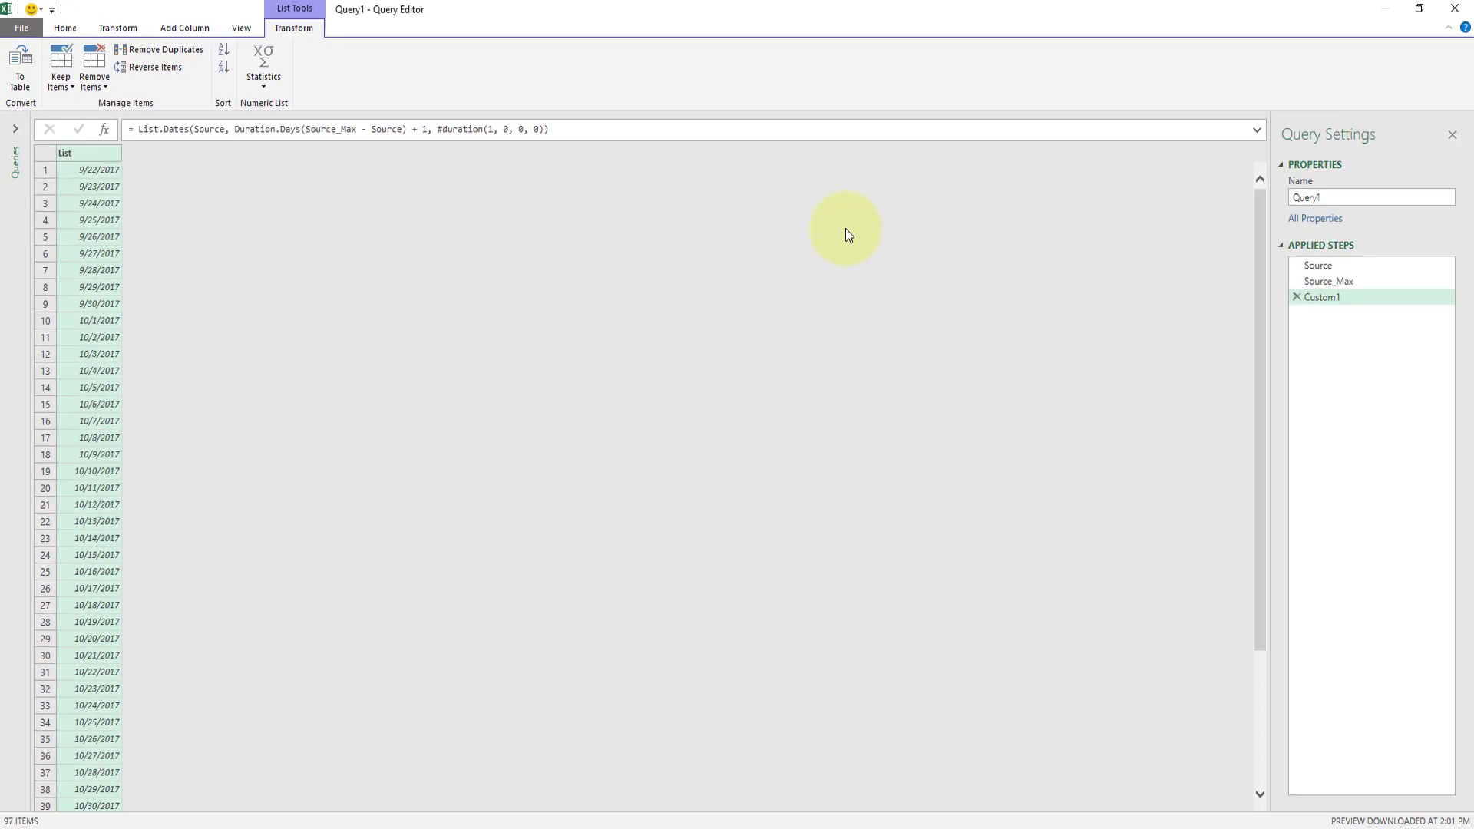
scroll(140, 181, down, 19)
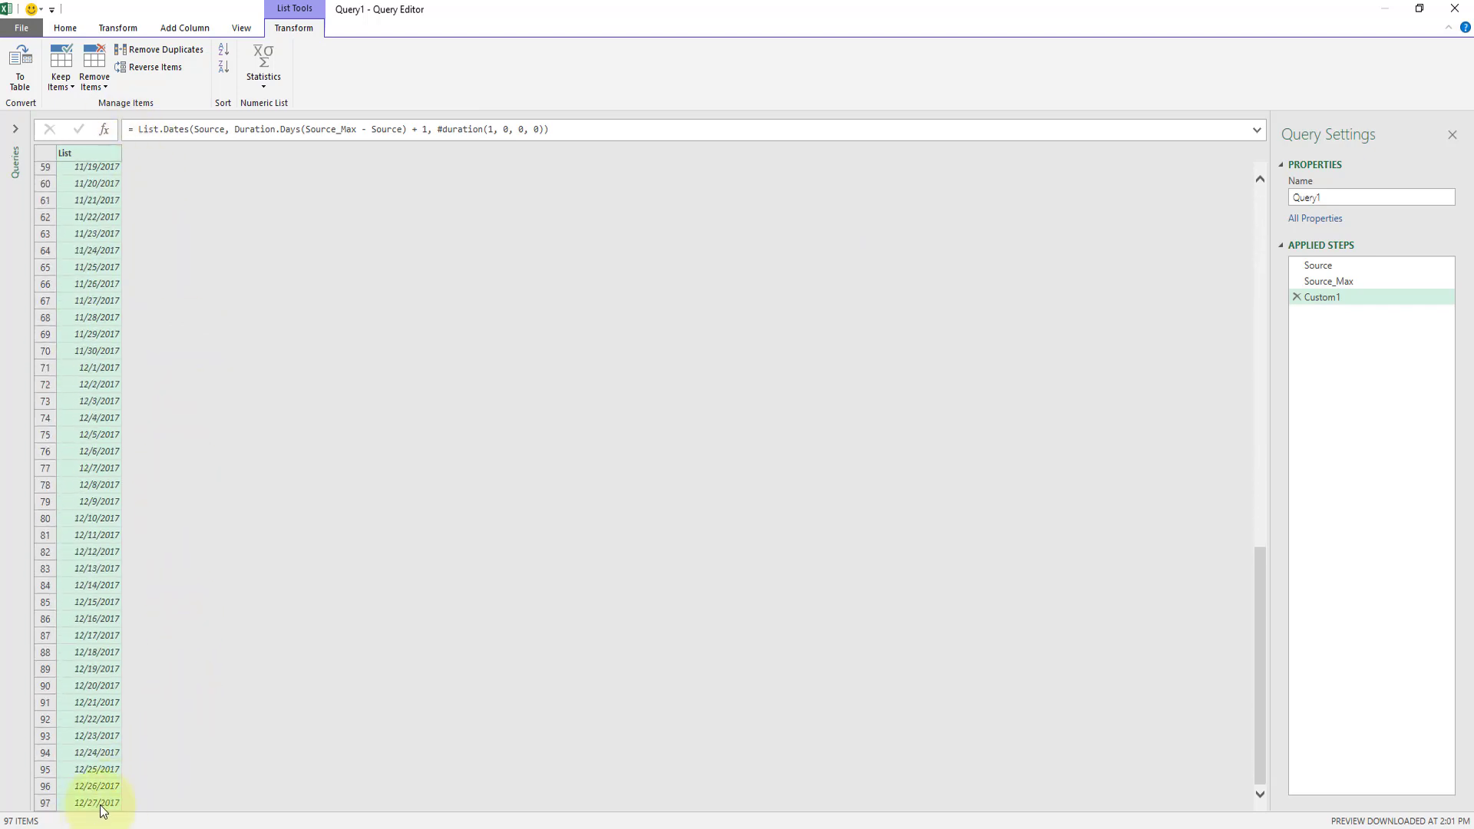
scroll(100, 804, up, 19)
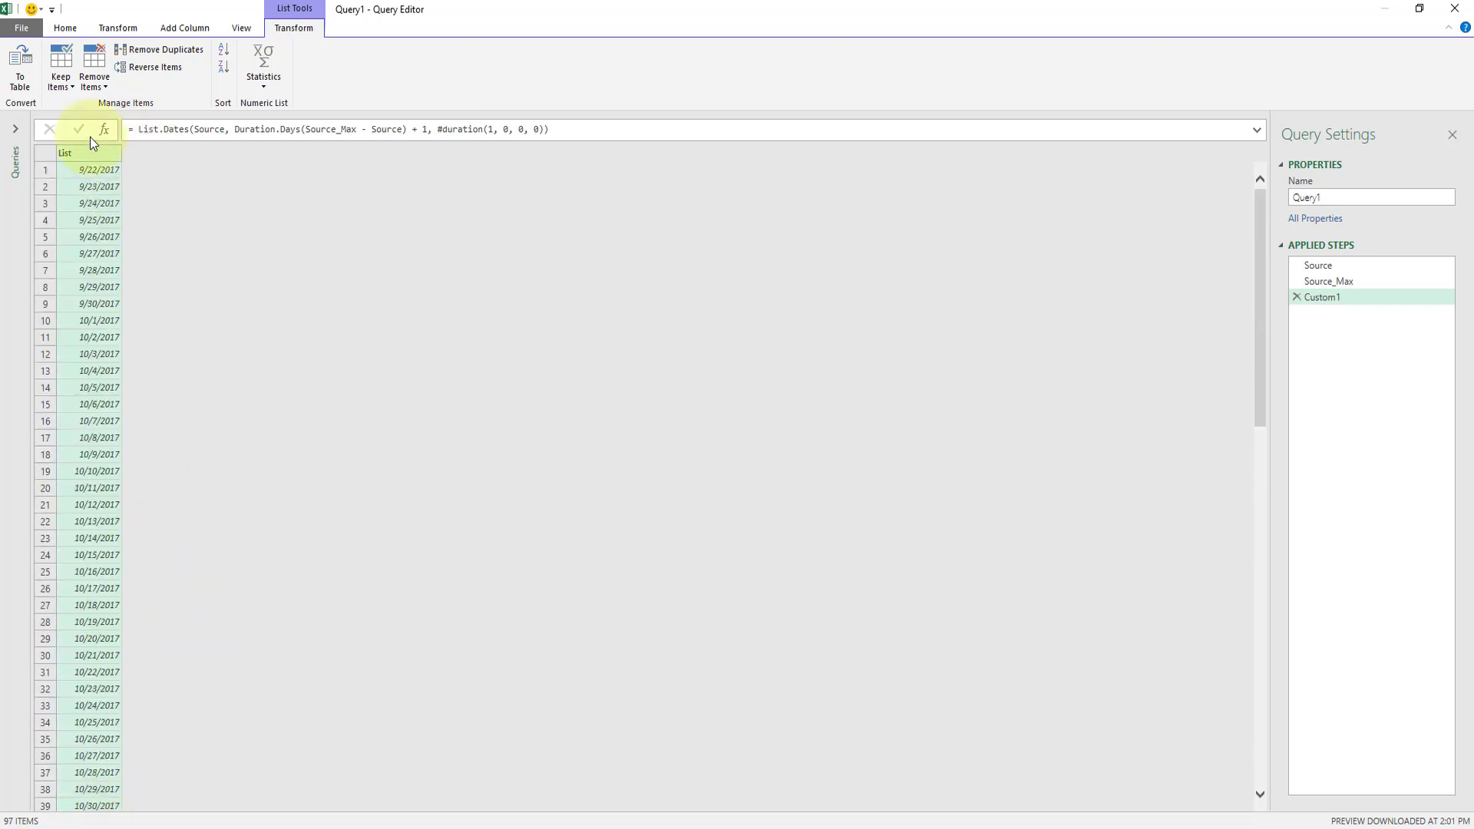
Convert the date list to a table with delimiter None, producing Column1 with 97 rows
click(25, 62)
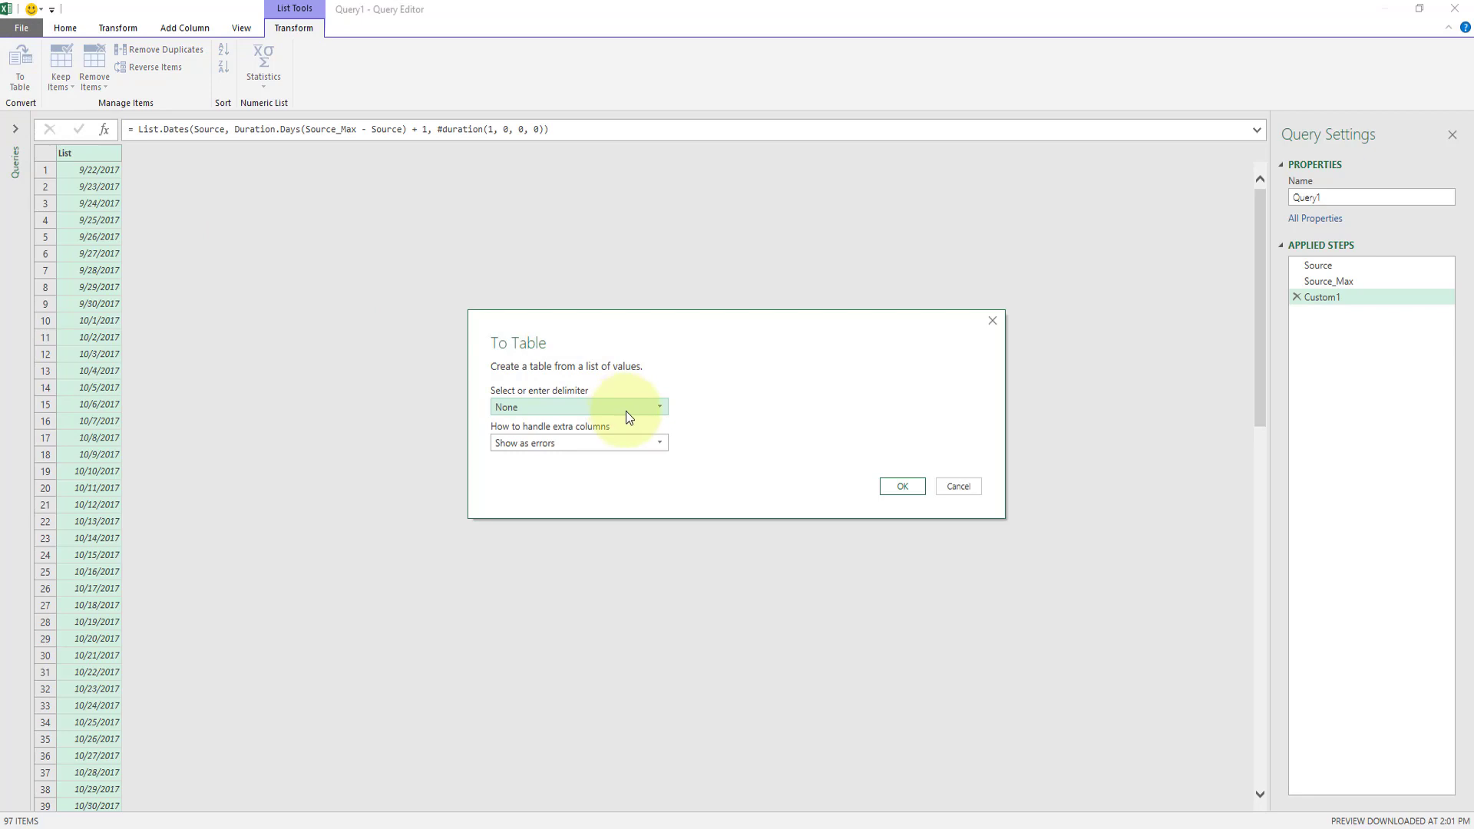
click(897, 489)
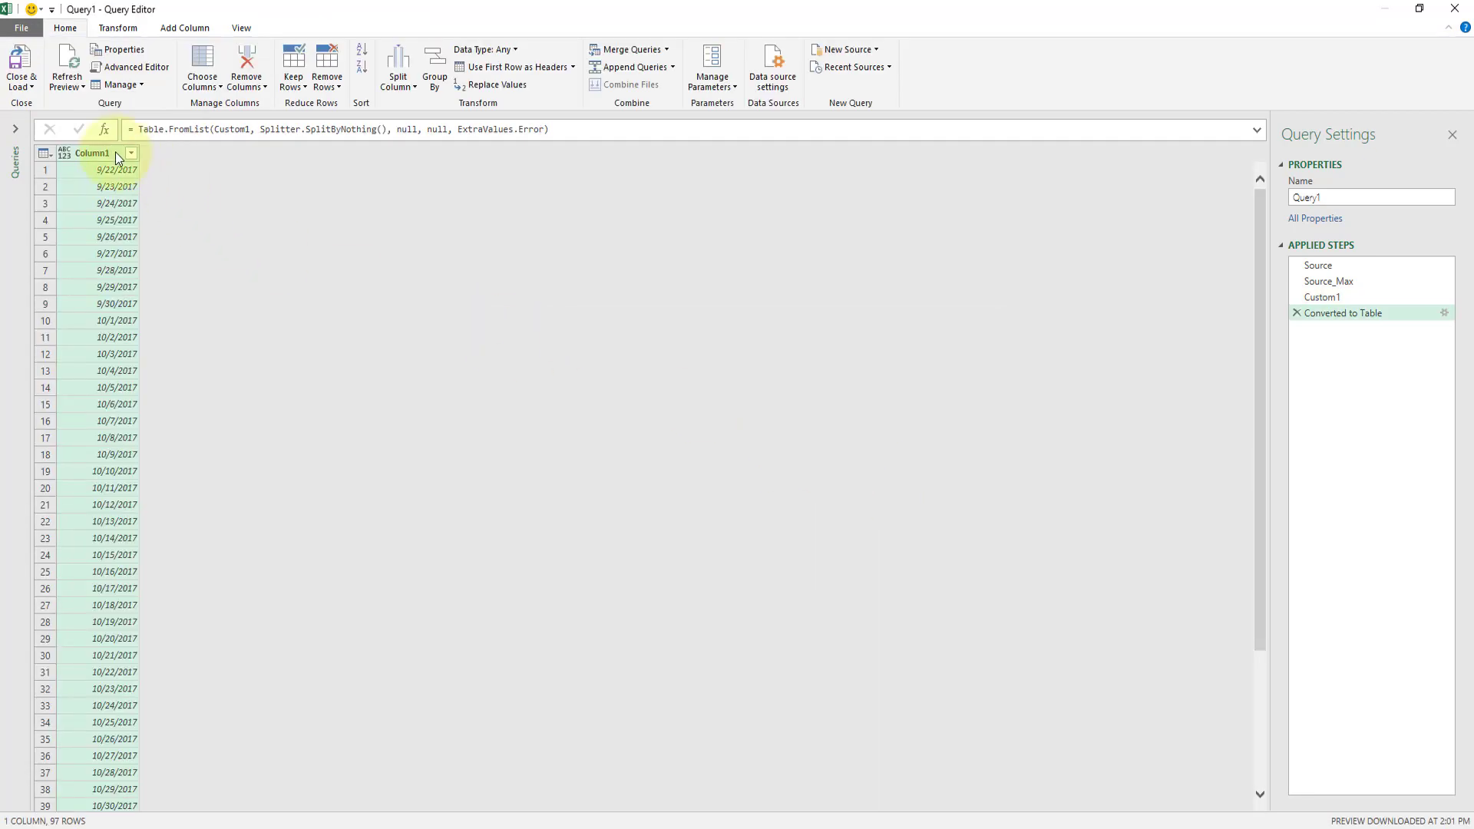
right_click(91, 152)
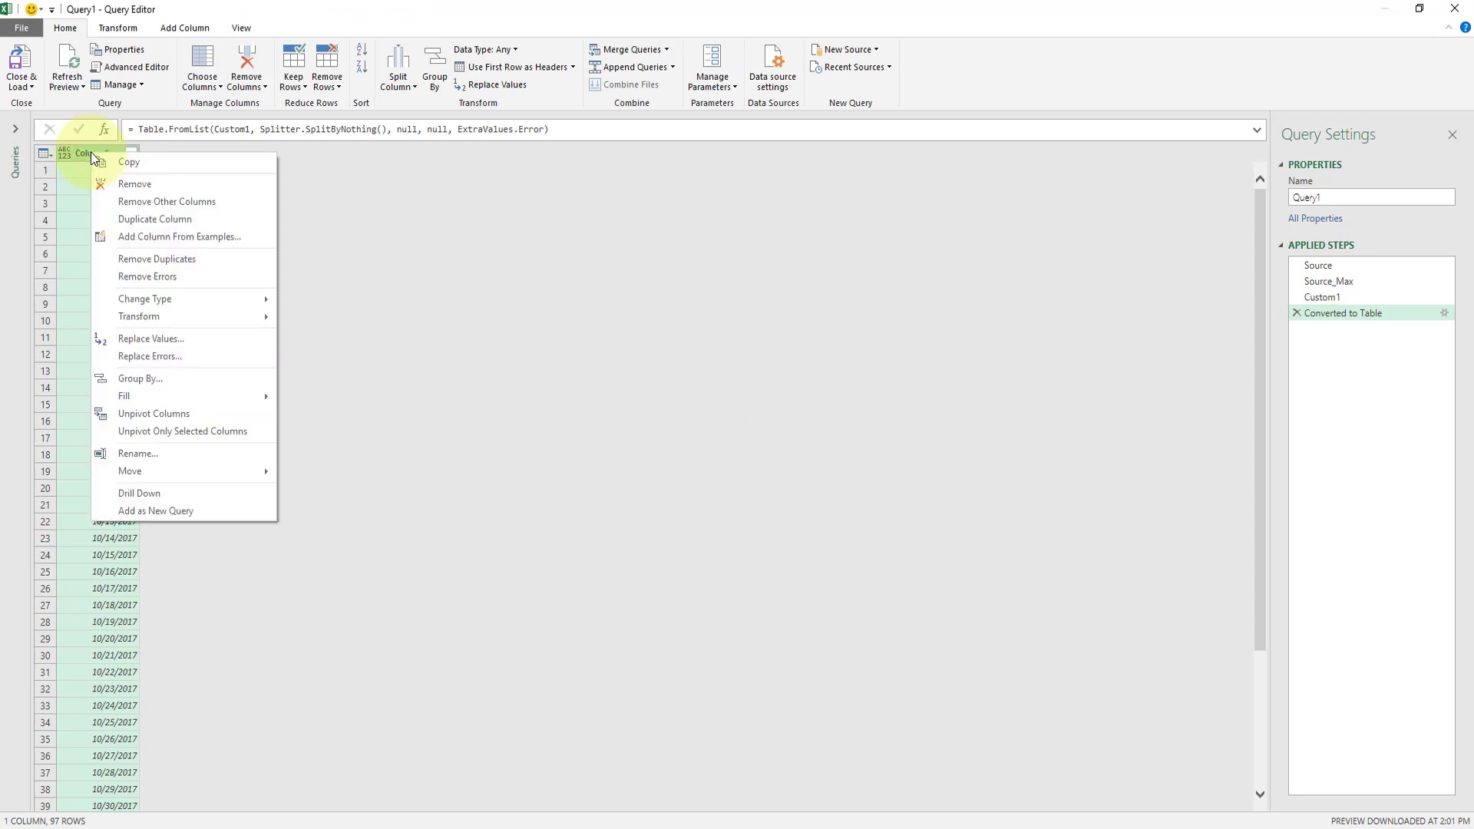
Set Column1's type to Date and rename the column to Date
mouse_move(163, 301)
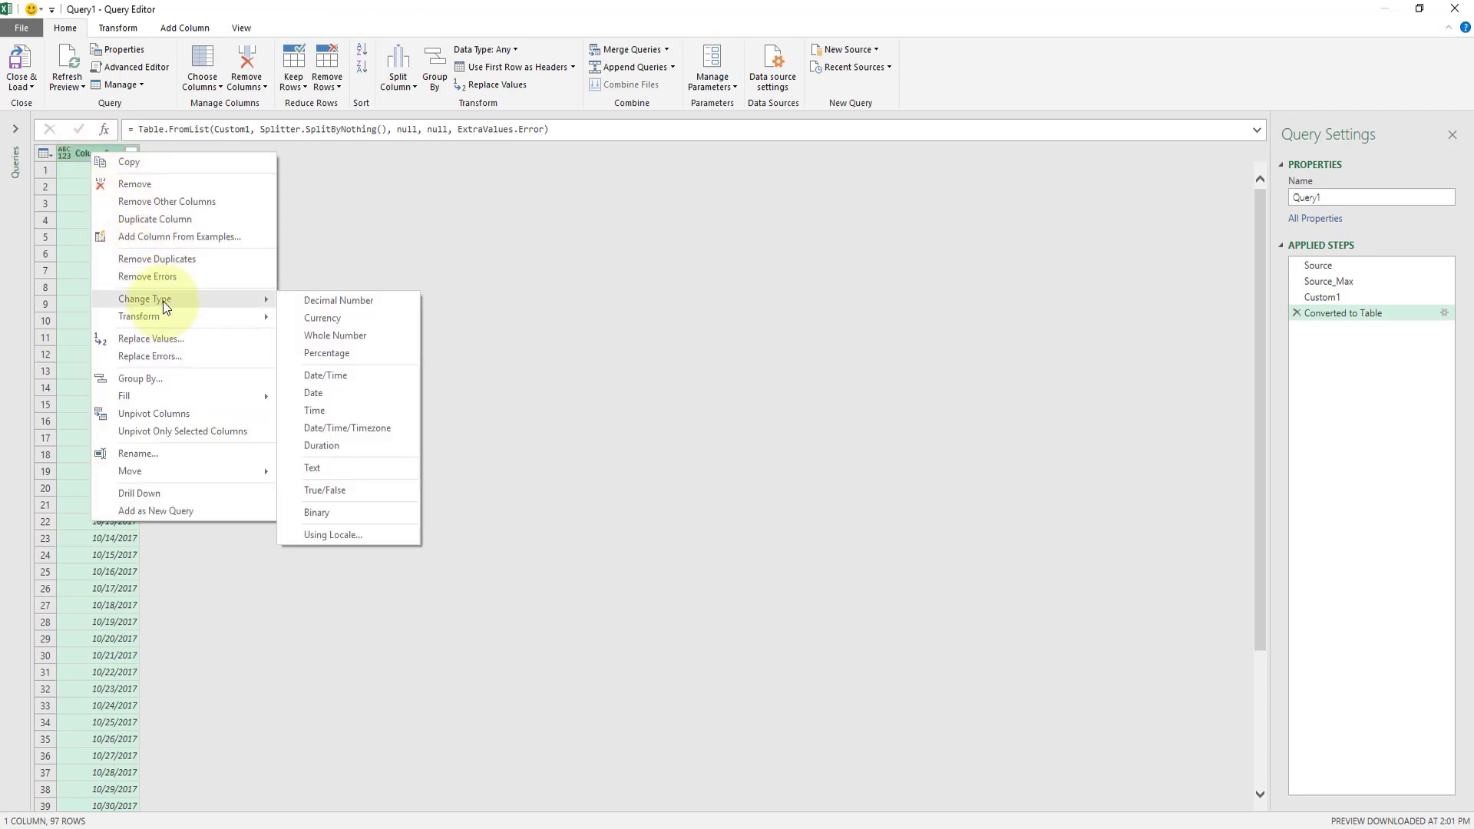
click(330, 394)
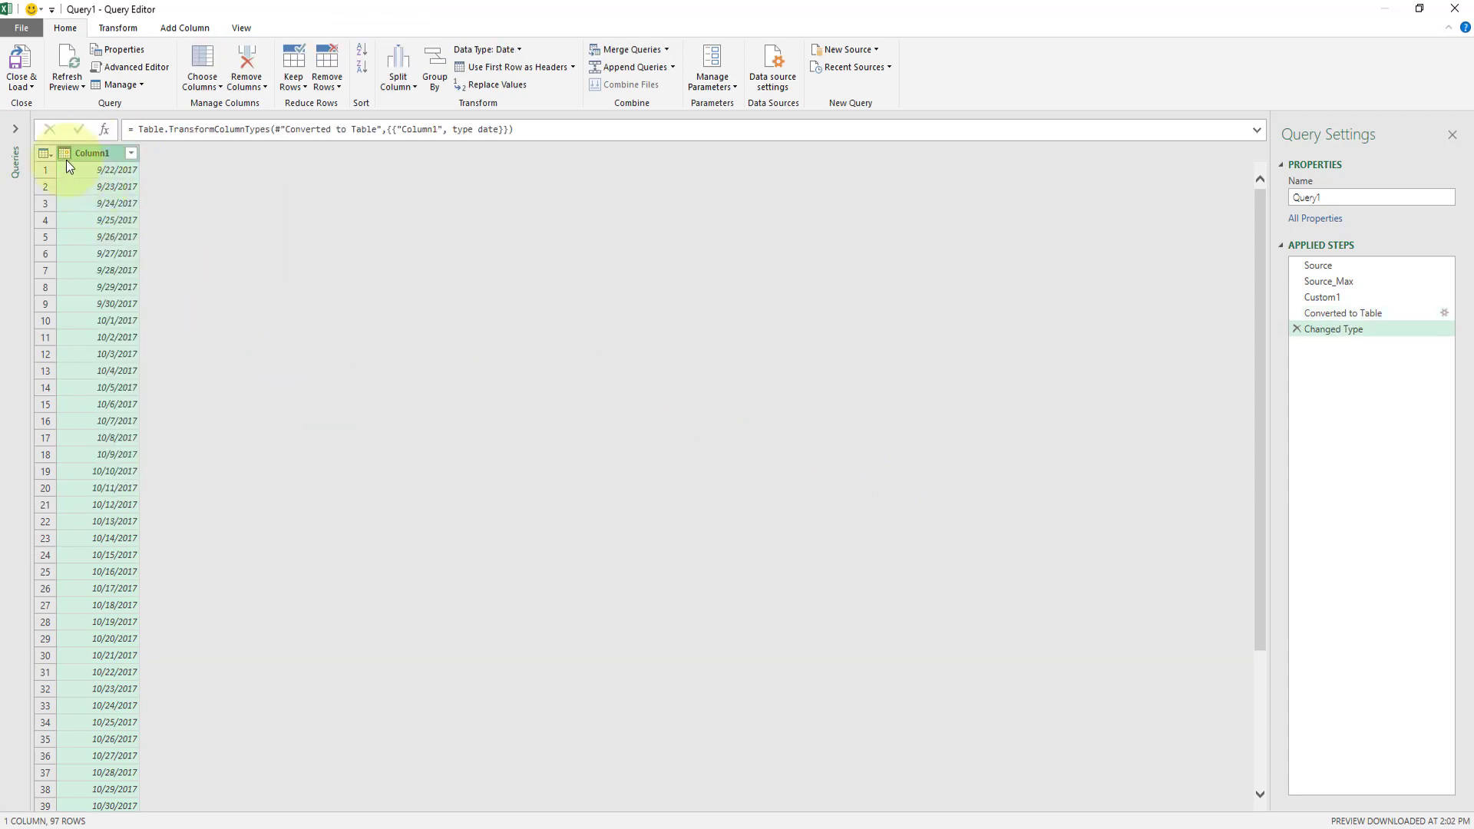
double_click(102, 155)
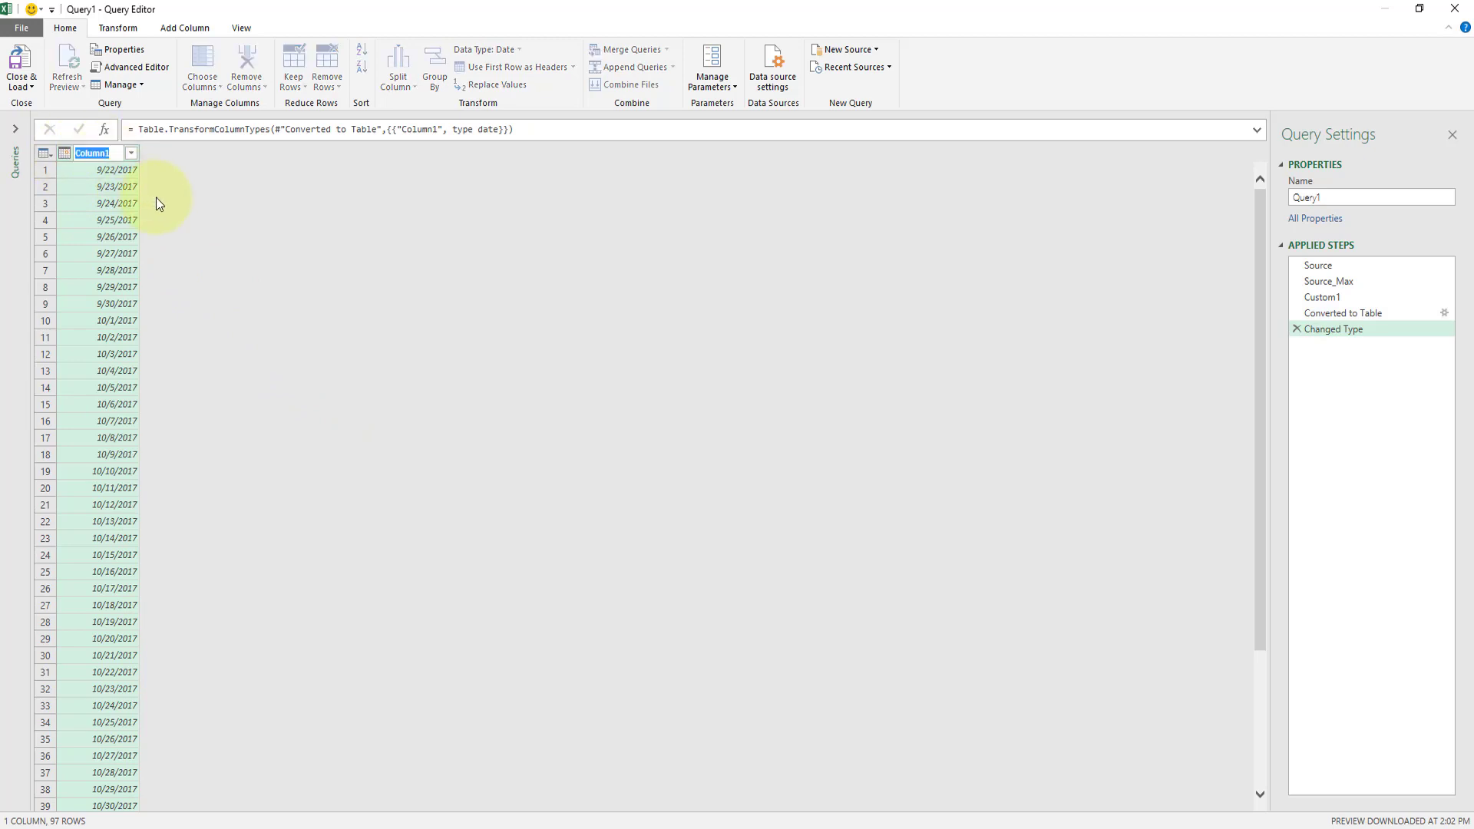
text(Date)
key(Return)
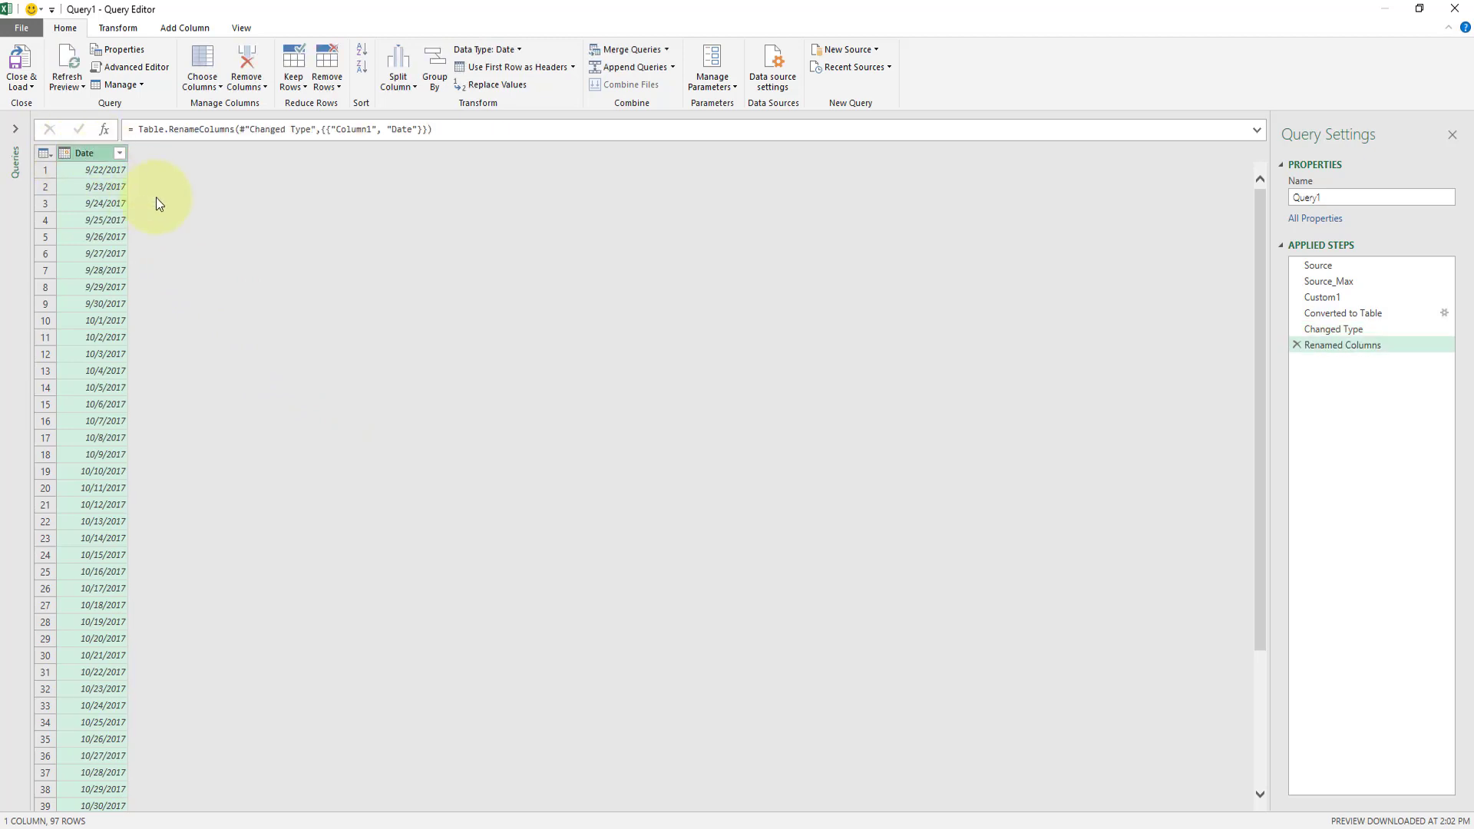
click(31, 89)
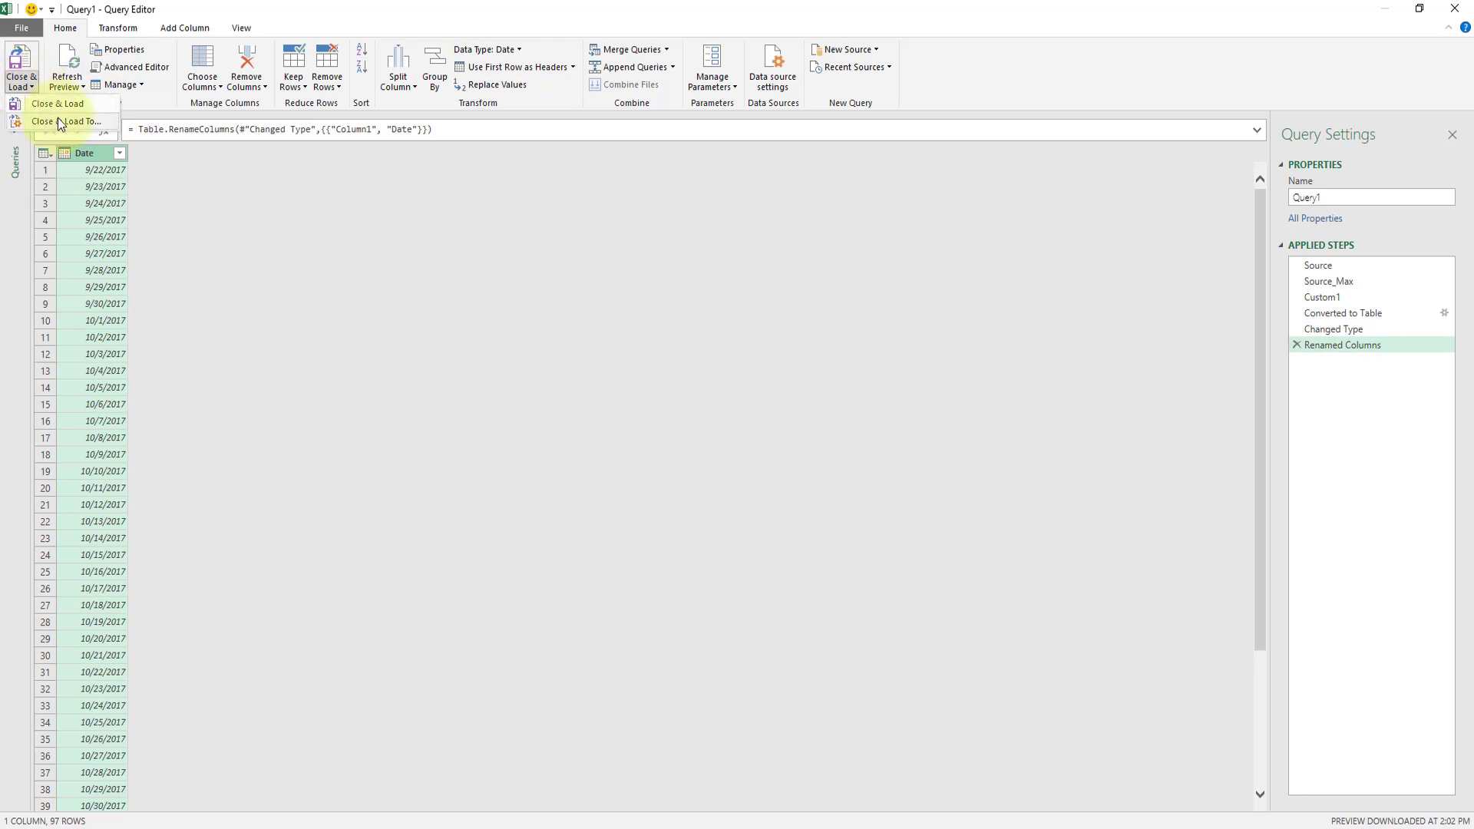
Load Query1 as a Table on a new worksheet, with Add this data to the Data Model unchecked
click(58, 120)
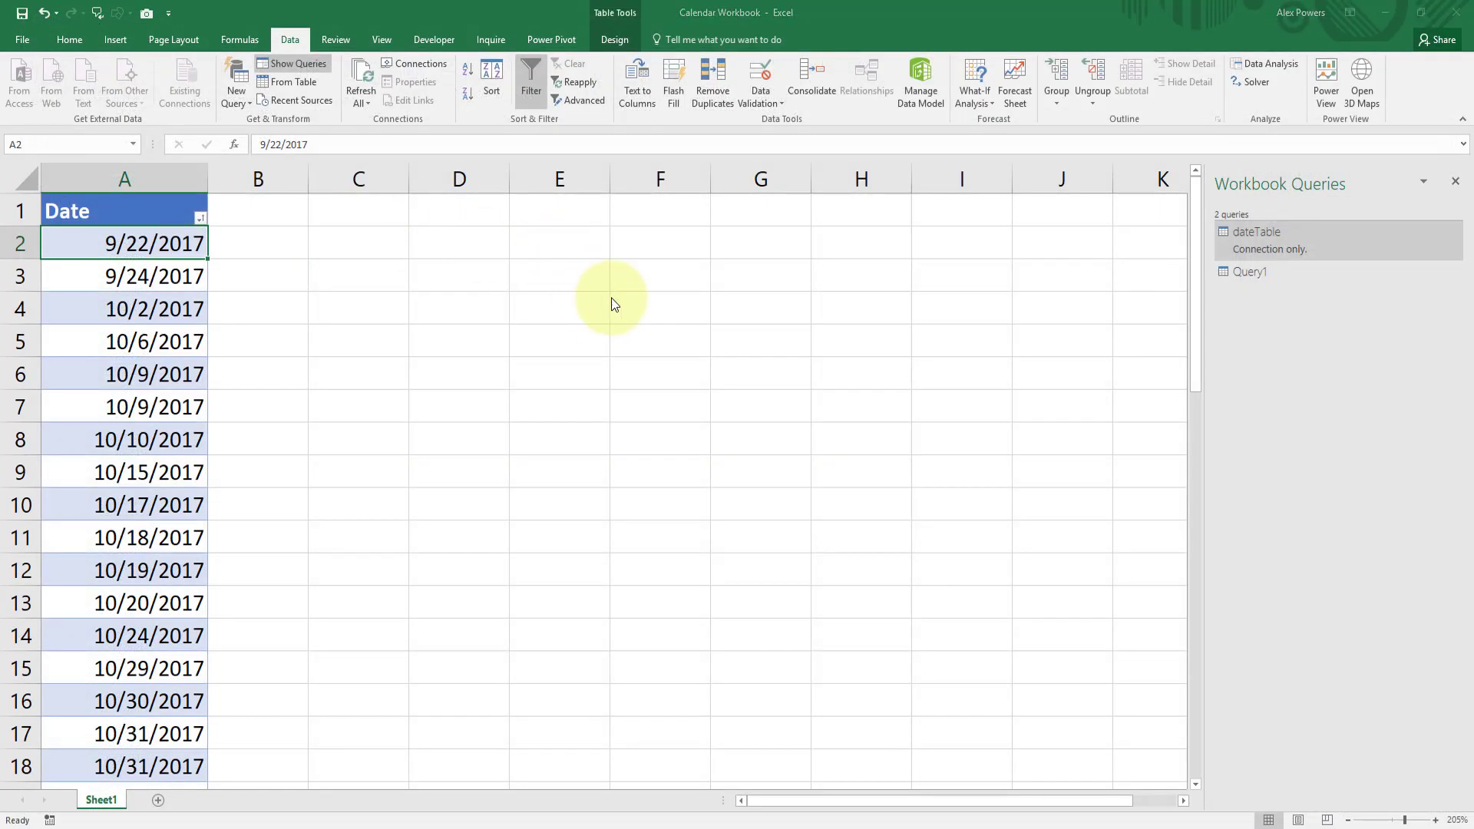
click(643, 354)
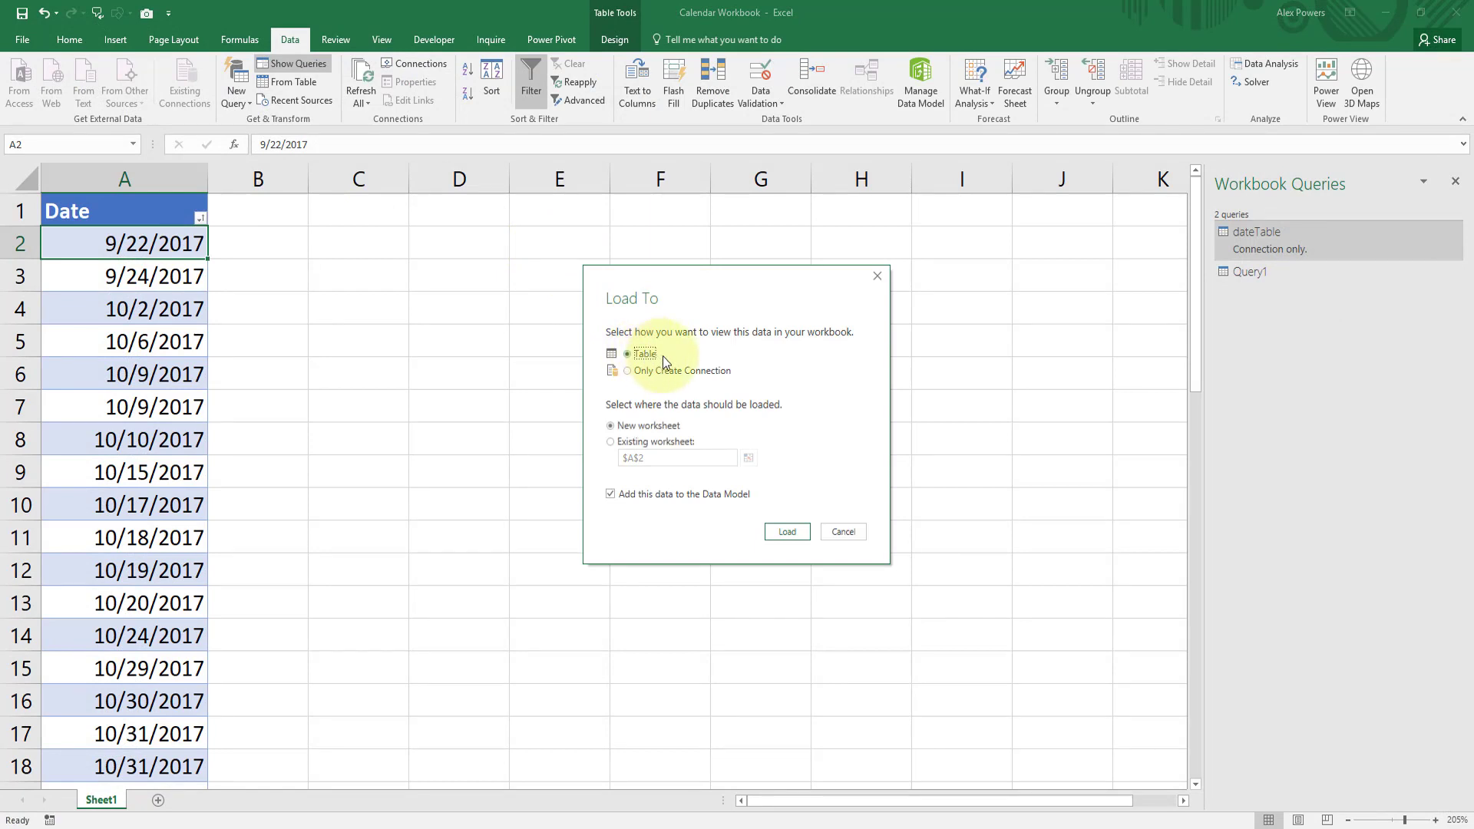
click(687, 495)
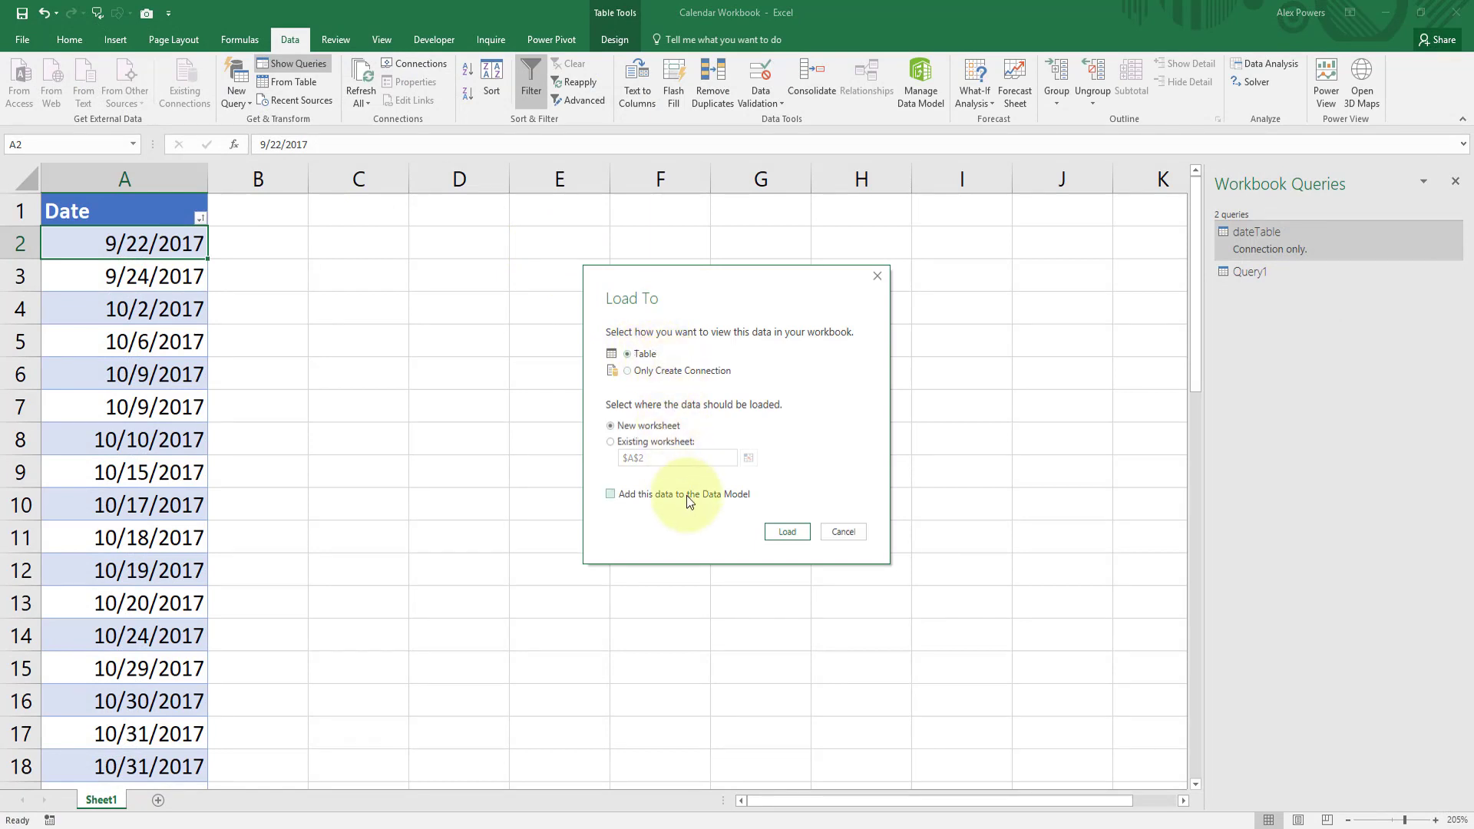
click(788, 531)
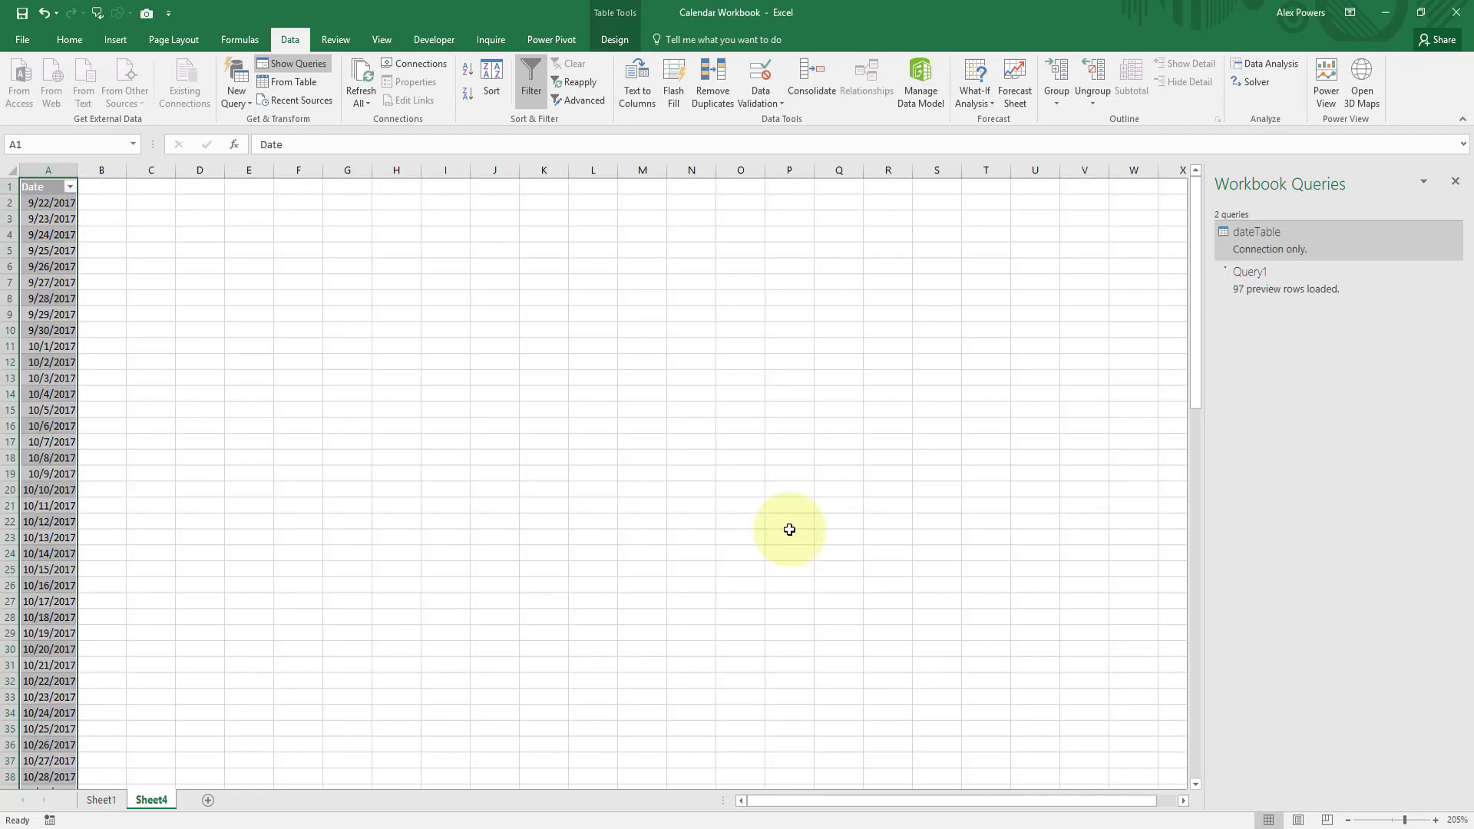
Review the 97 loaded dates in the Sheet4 table
click(59, 190)
scroll(90, 616, down, 20)
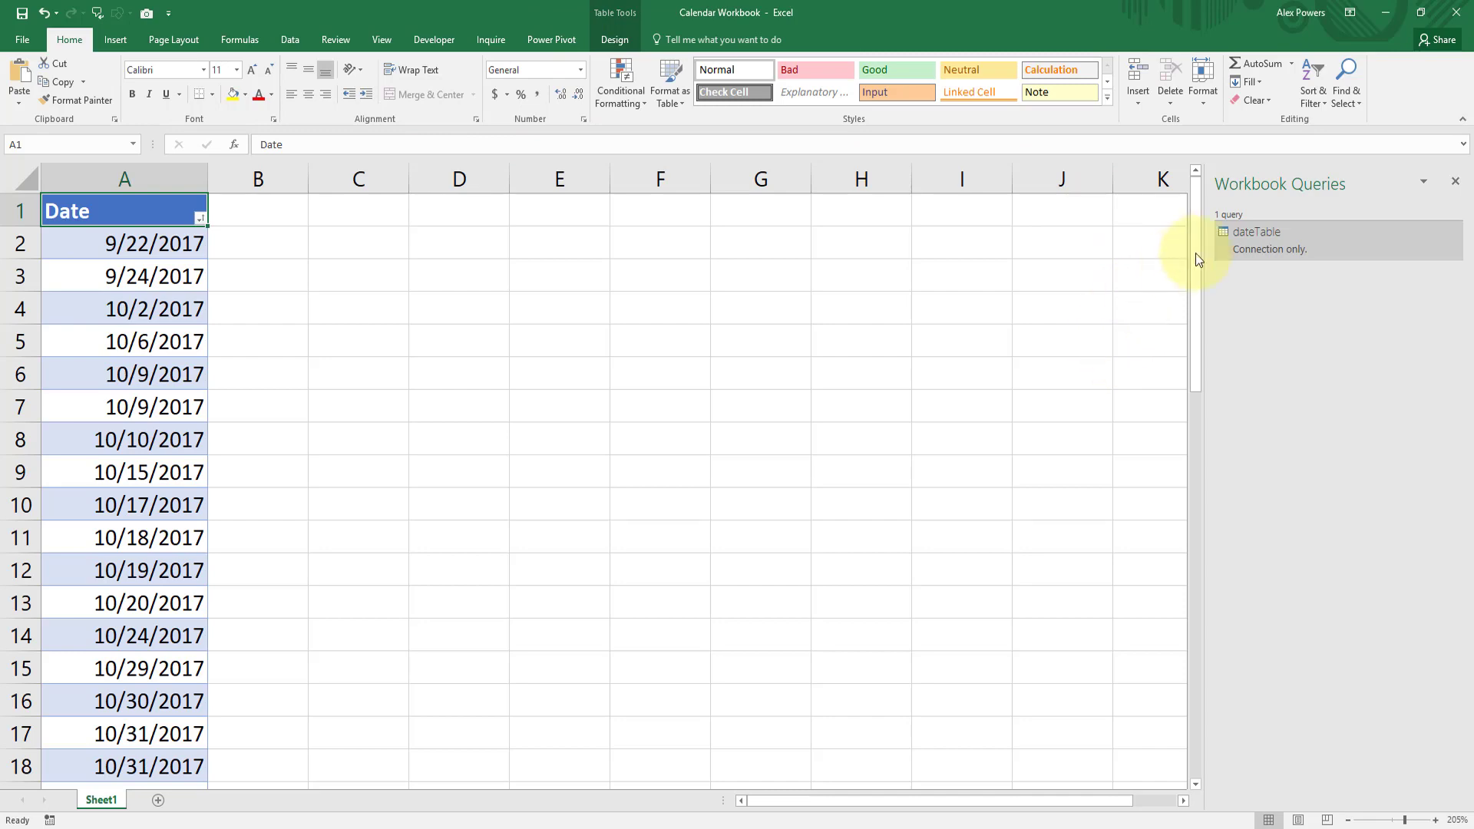
right_click(1241, 241)
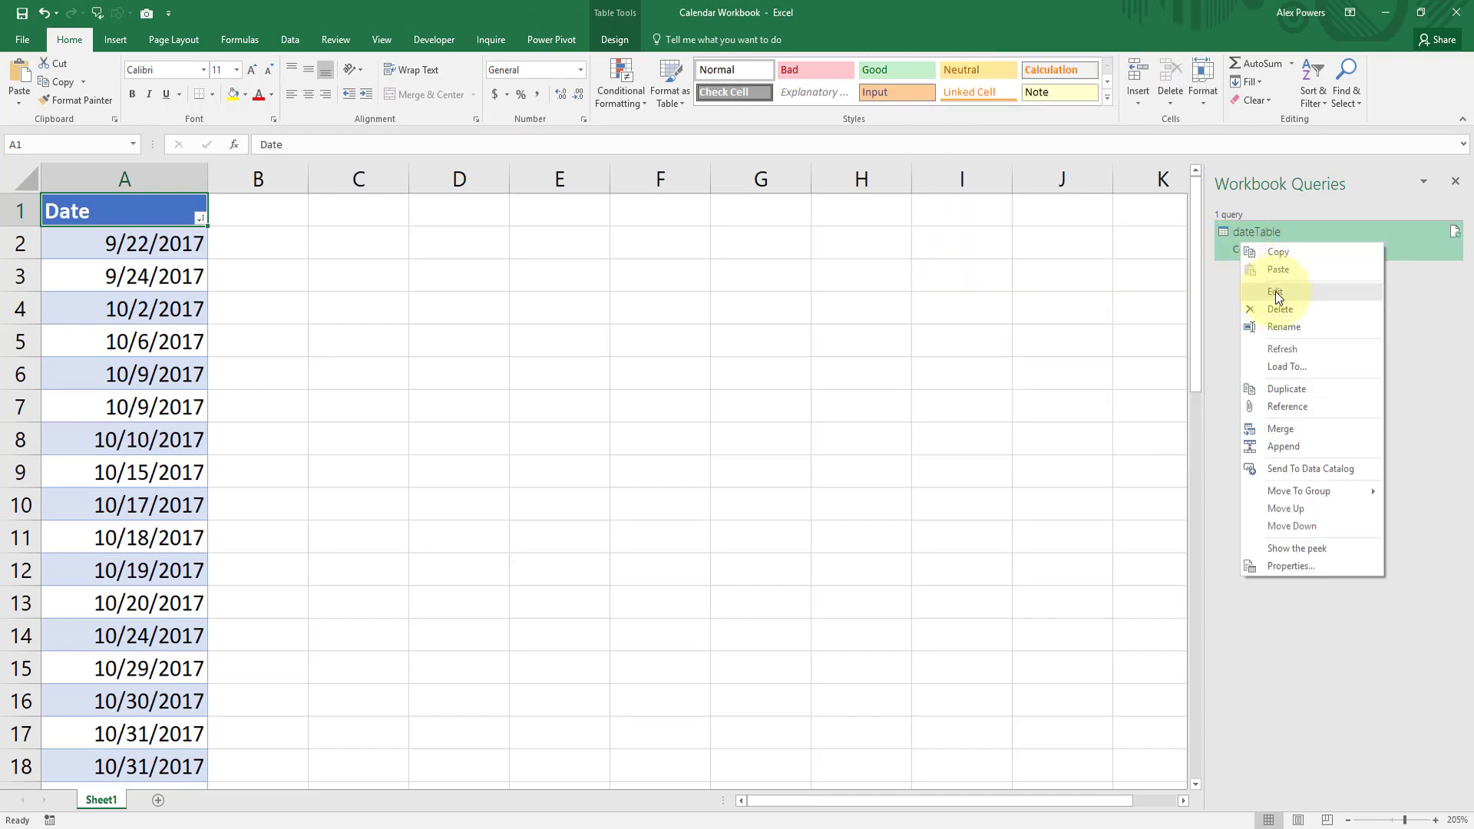
click(1271, 291)
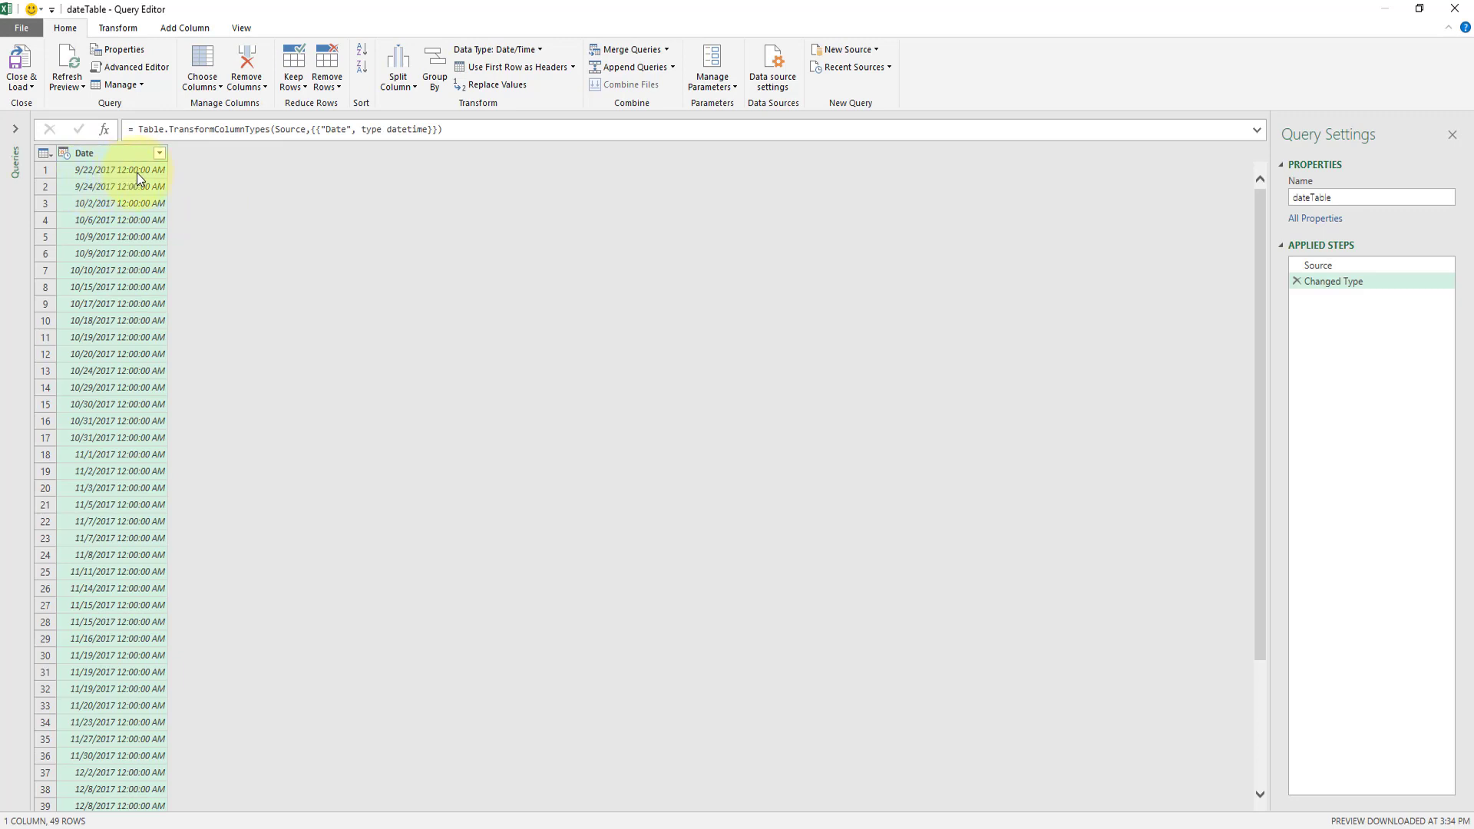
click(23, 83)
click(50, 104)
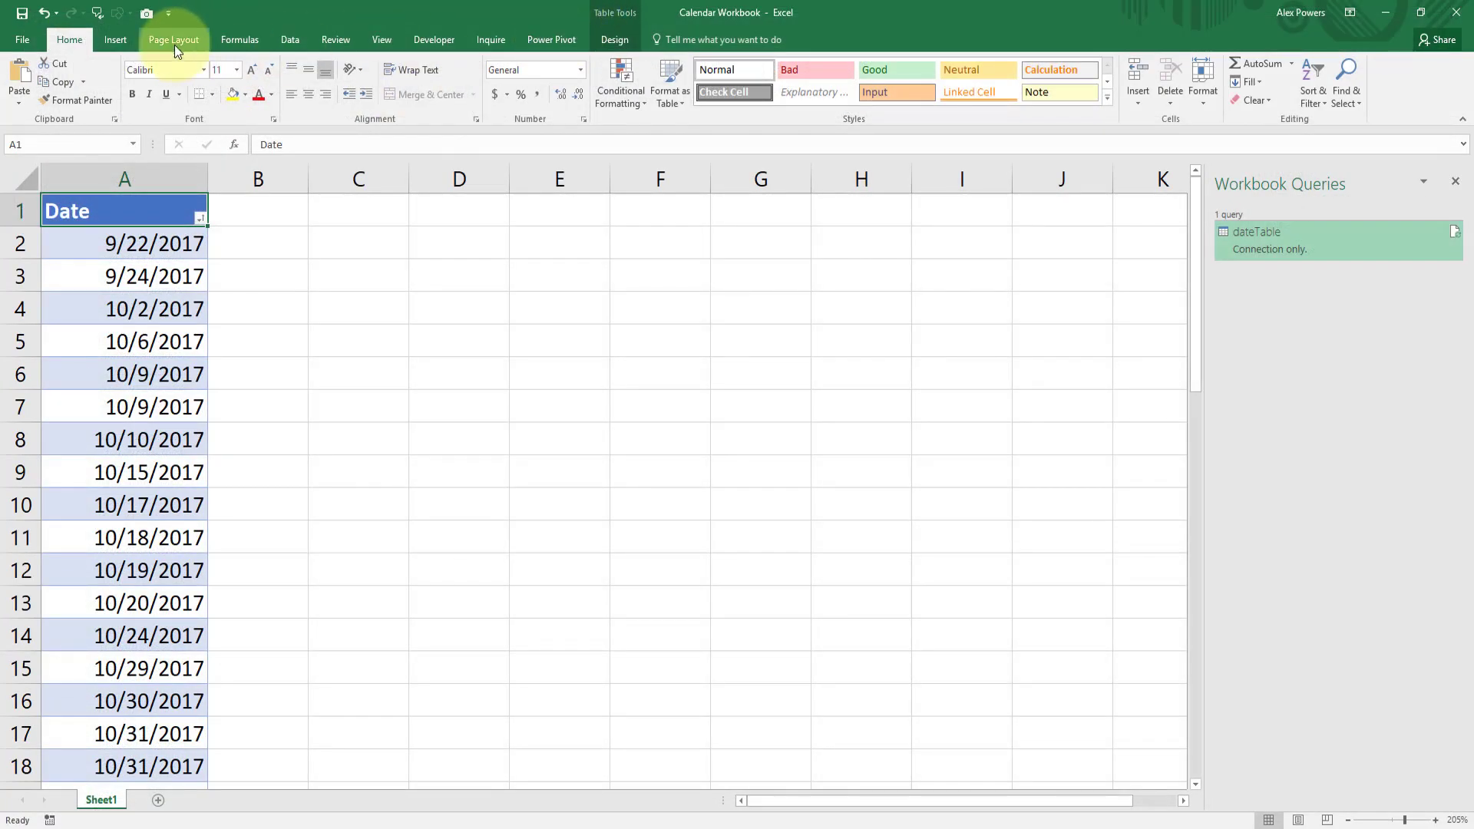
Create a new blank Query1 from Other Sources and begin its formula with "="
click(300, 40)
click(237, 95)
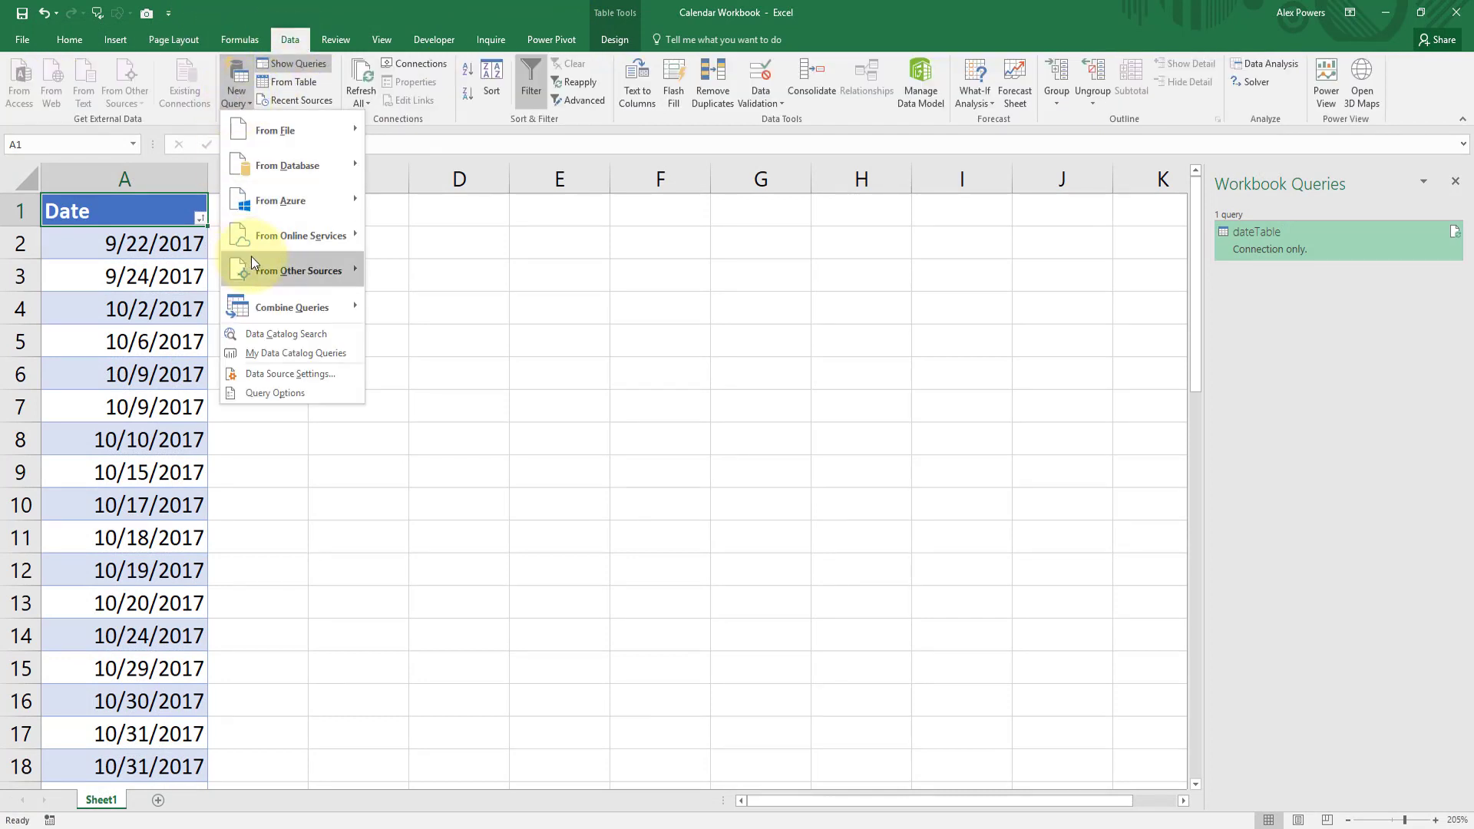
mouse_move(260, 262)
click(447, 508)
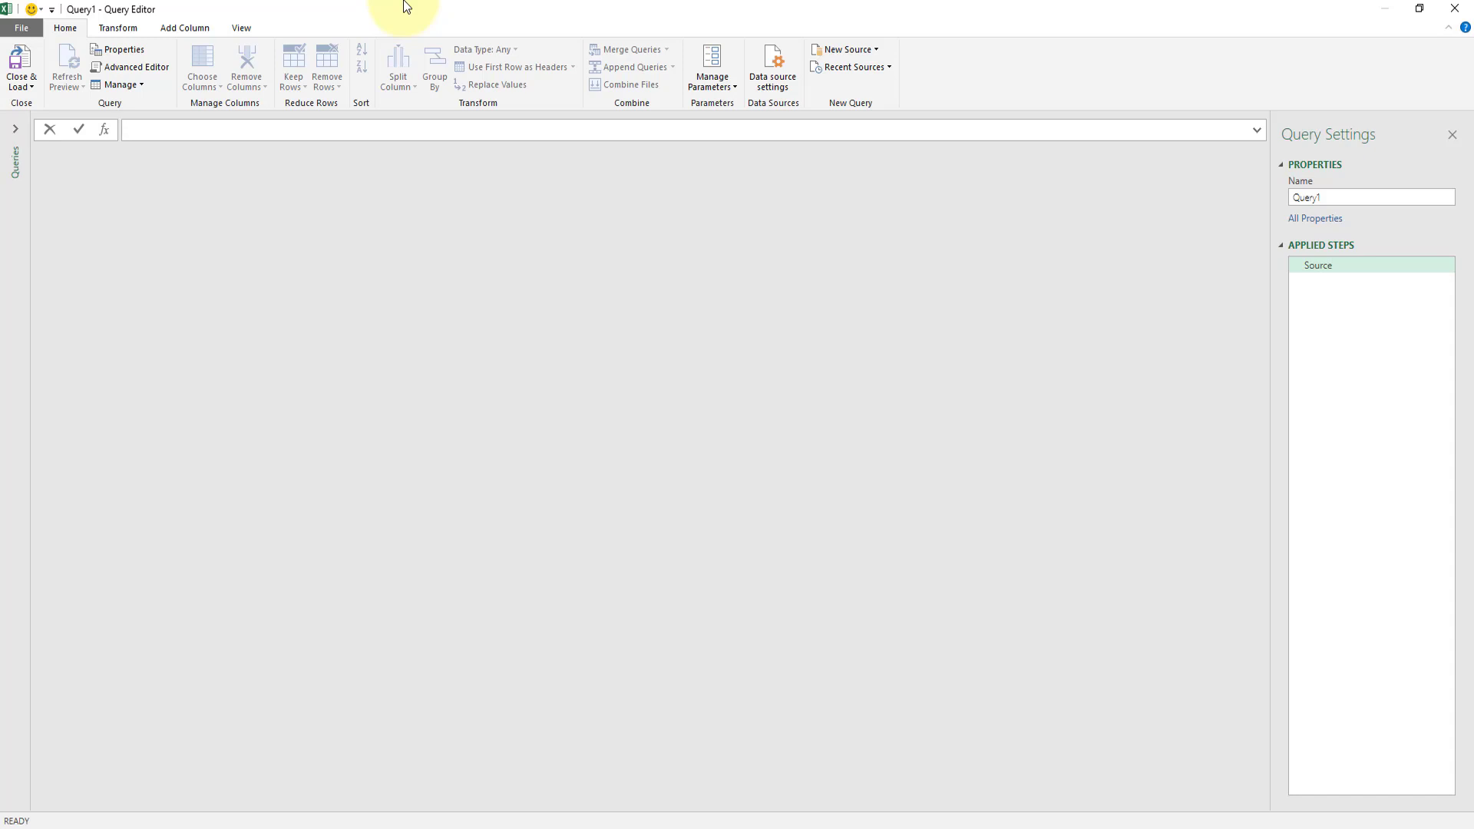
text(=)
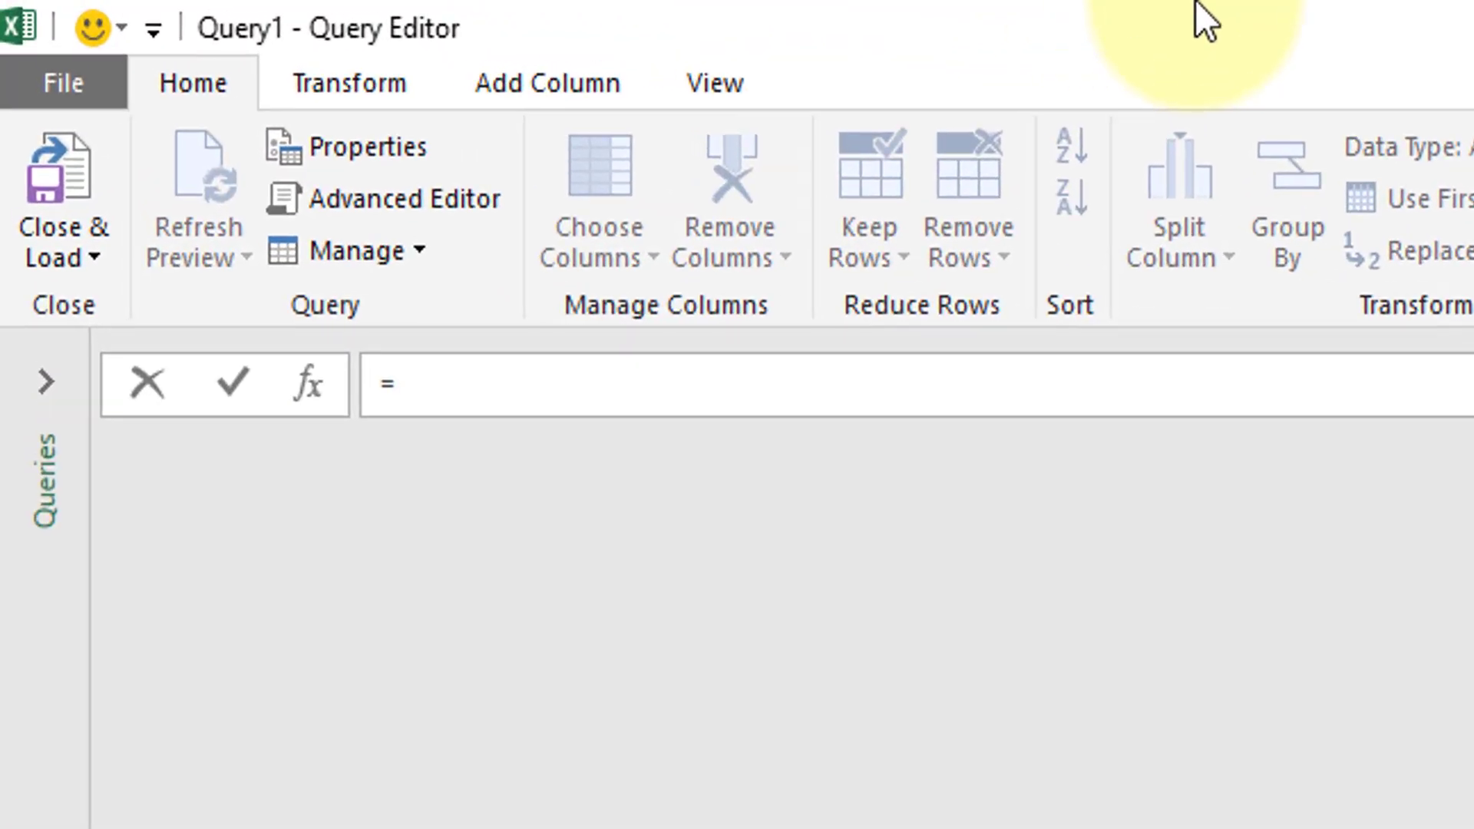
Enter = List.Min(dateTable[Date]) so Query1 returns 9/22/2017 12:00:00 AM
text(List.Min()
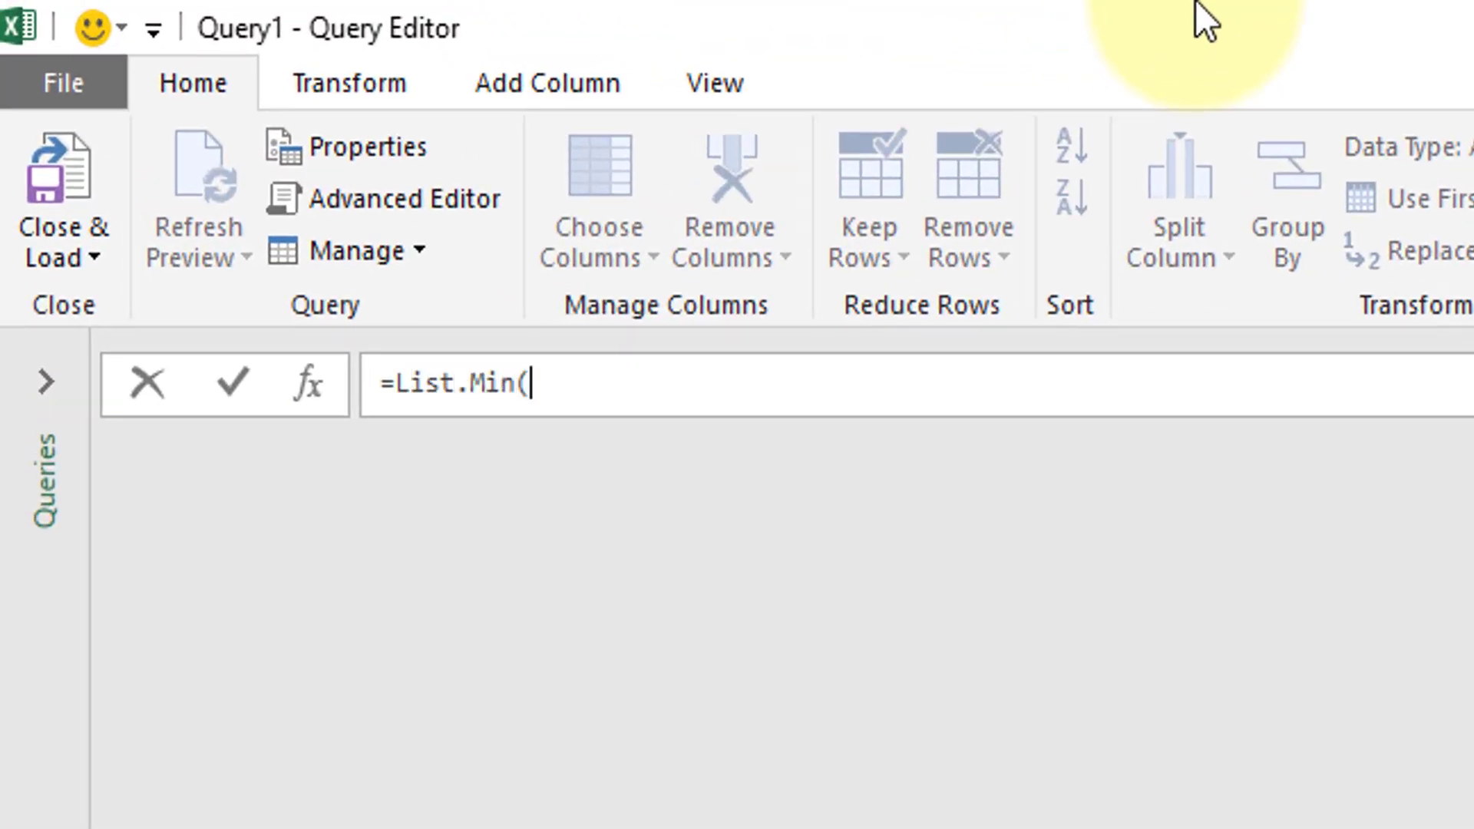
text(date)
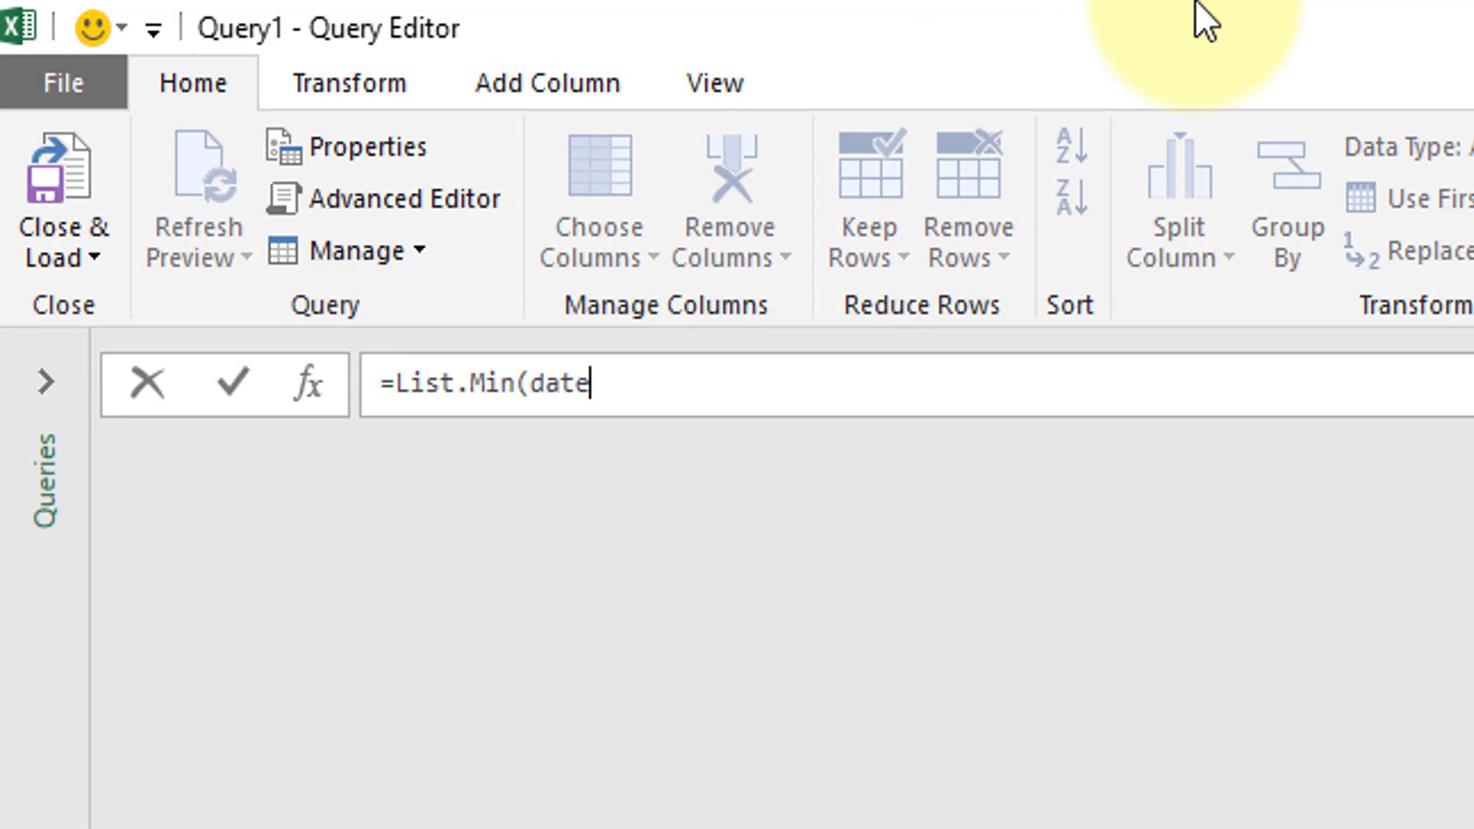
text(Table[Date]))
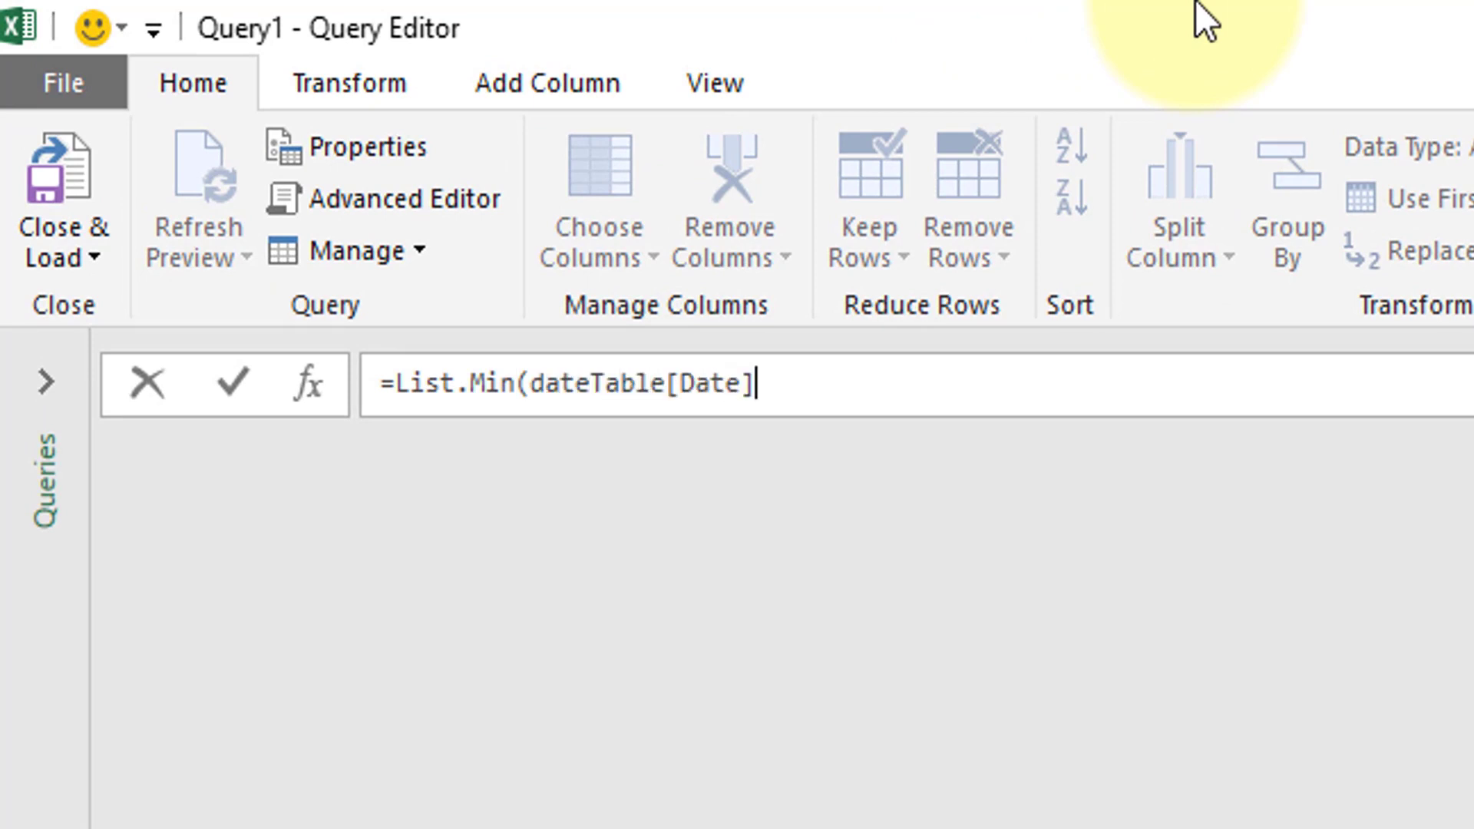
key(Return)
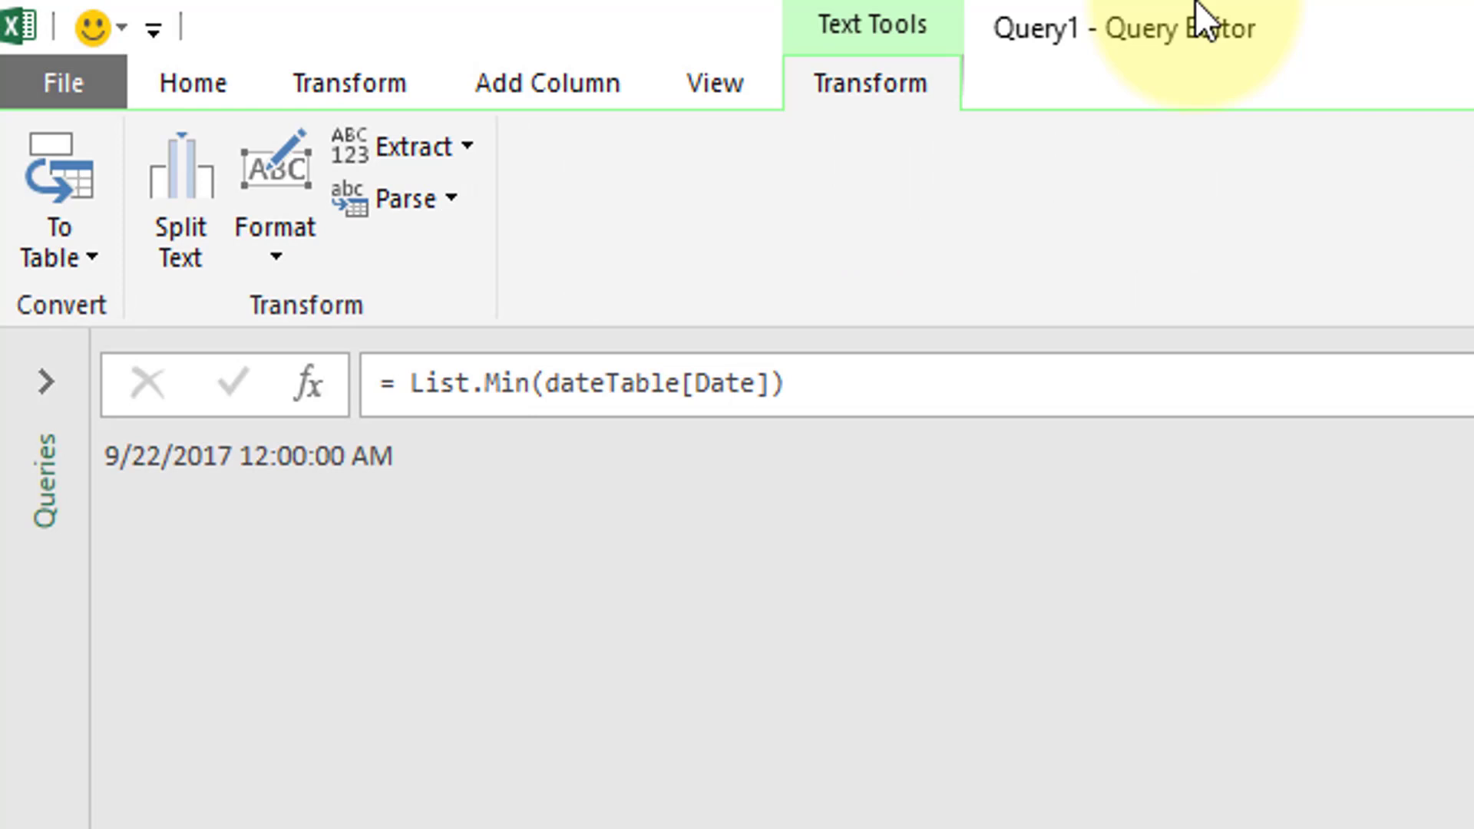
click(456, 474)
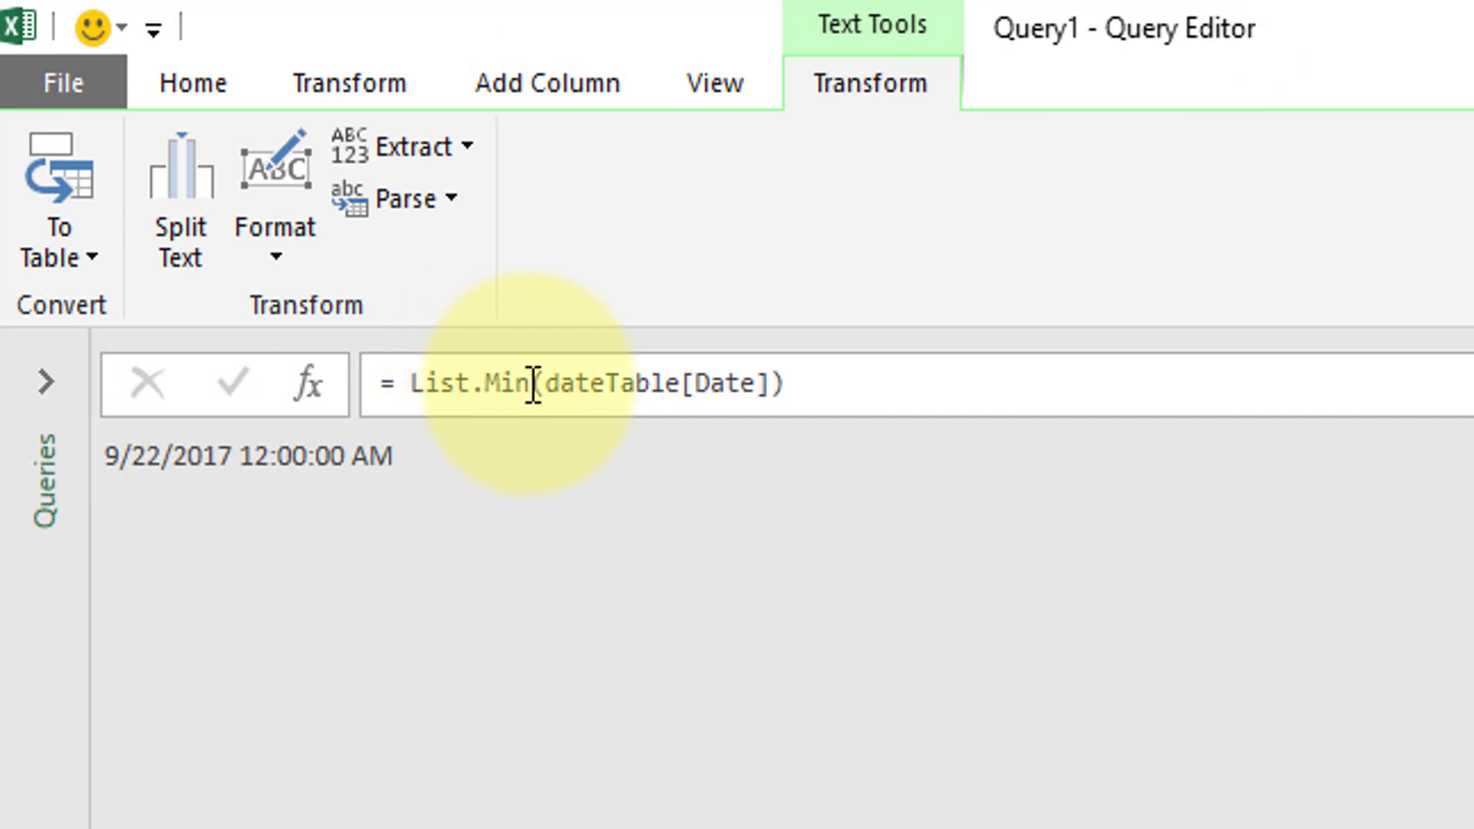
Add a step with = List.Max(dateTable[Date]), returning 12/27/2017 12:00:00 AM
click(305, 381)
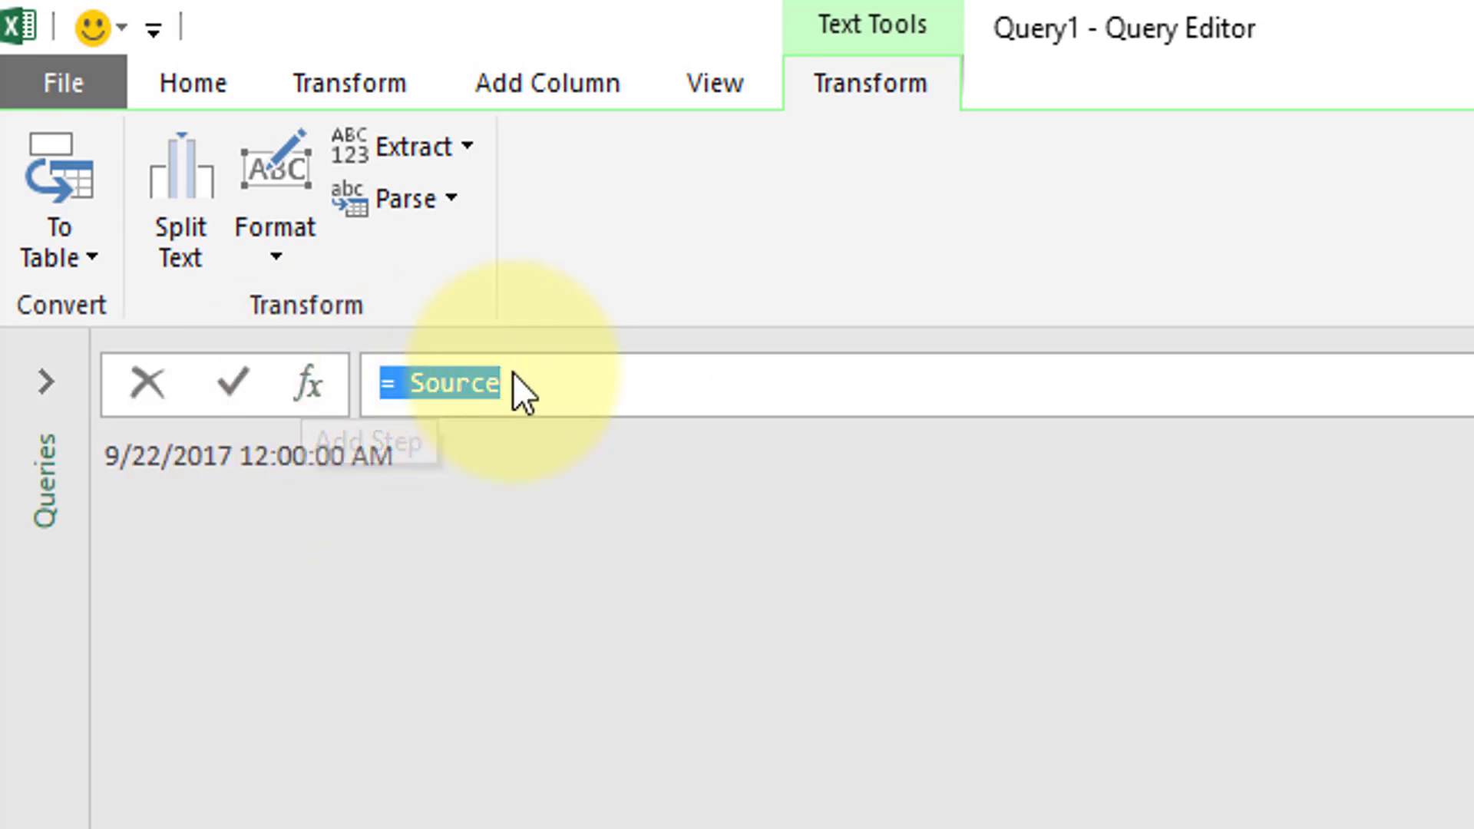
text(List.Max)
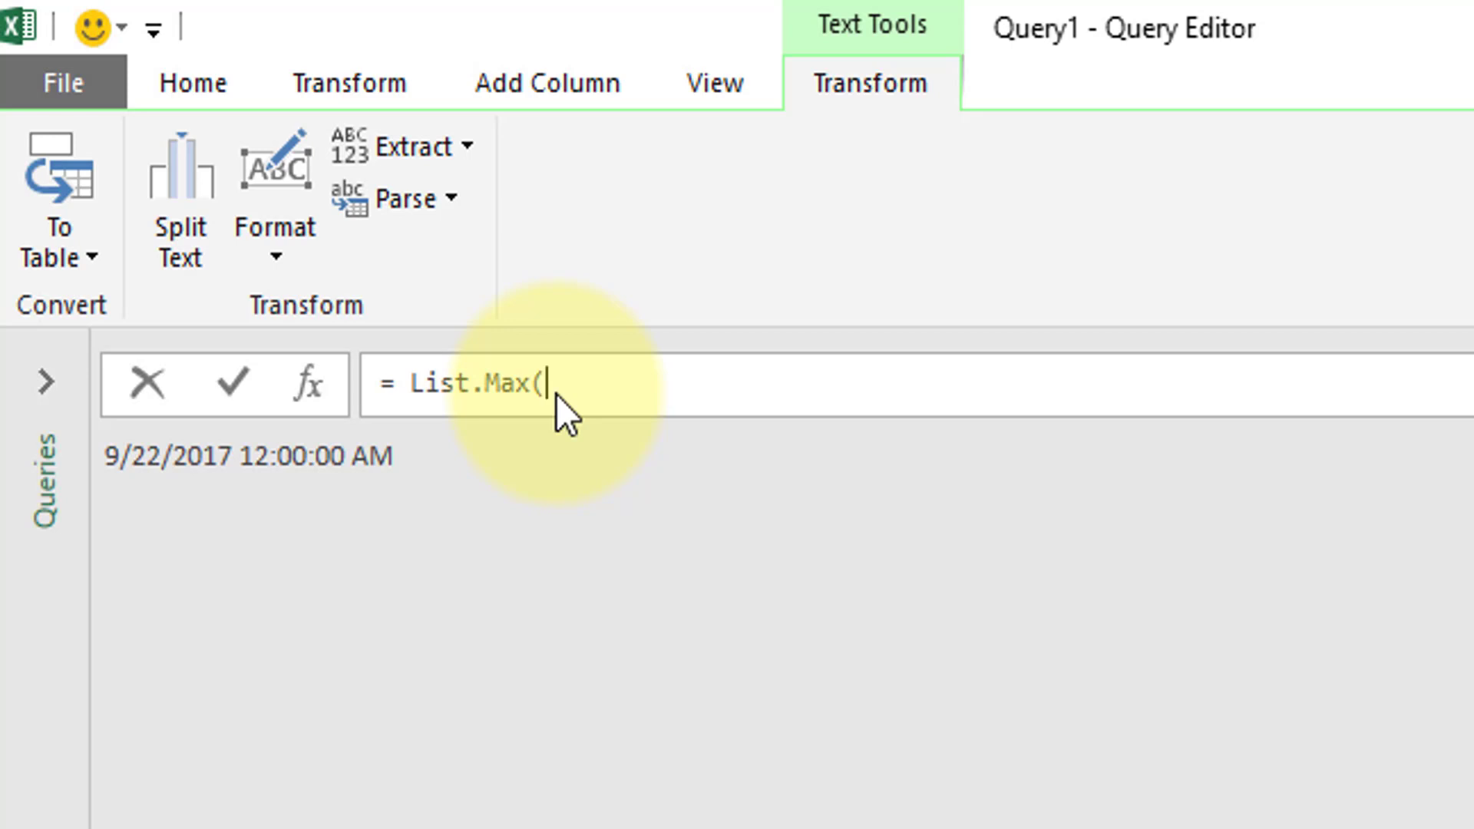
text((dateTable)
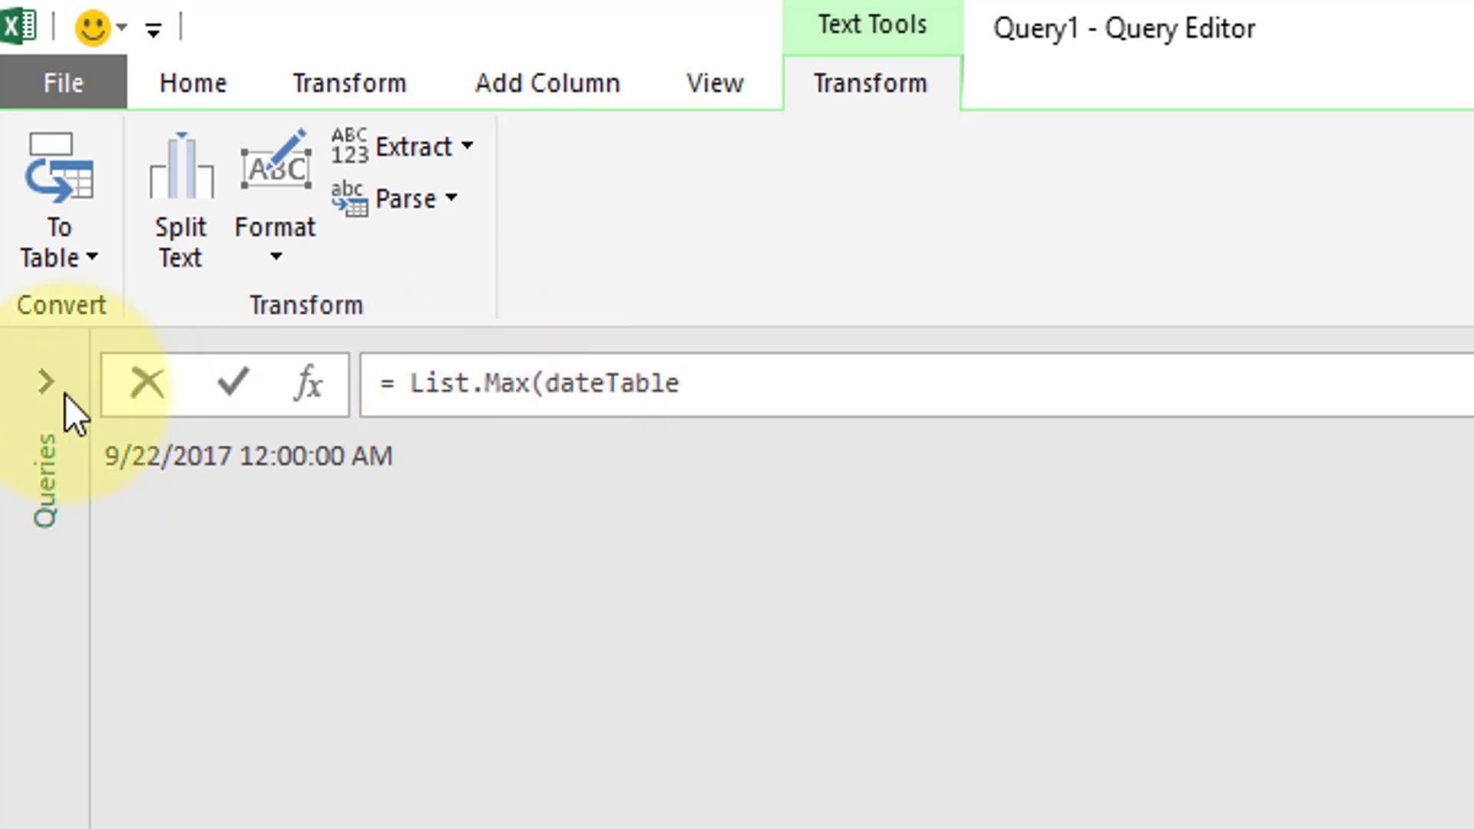
click(46, 383)
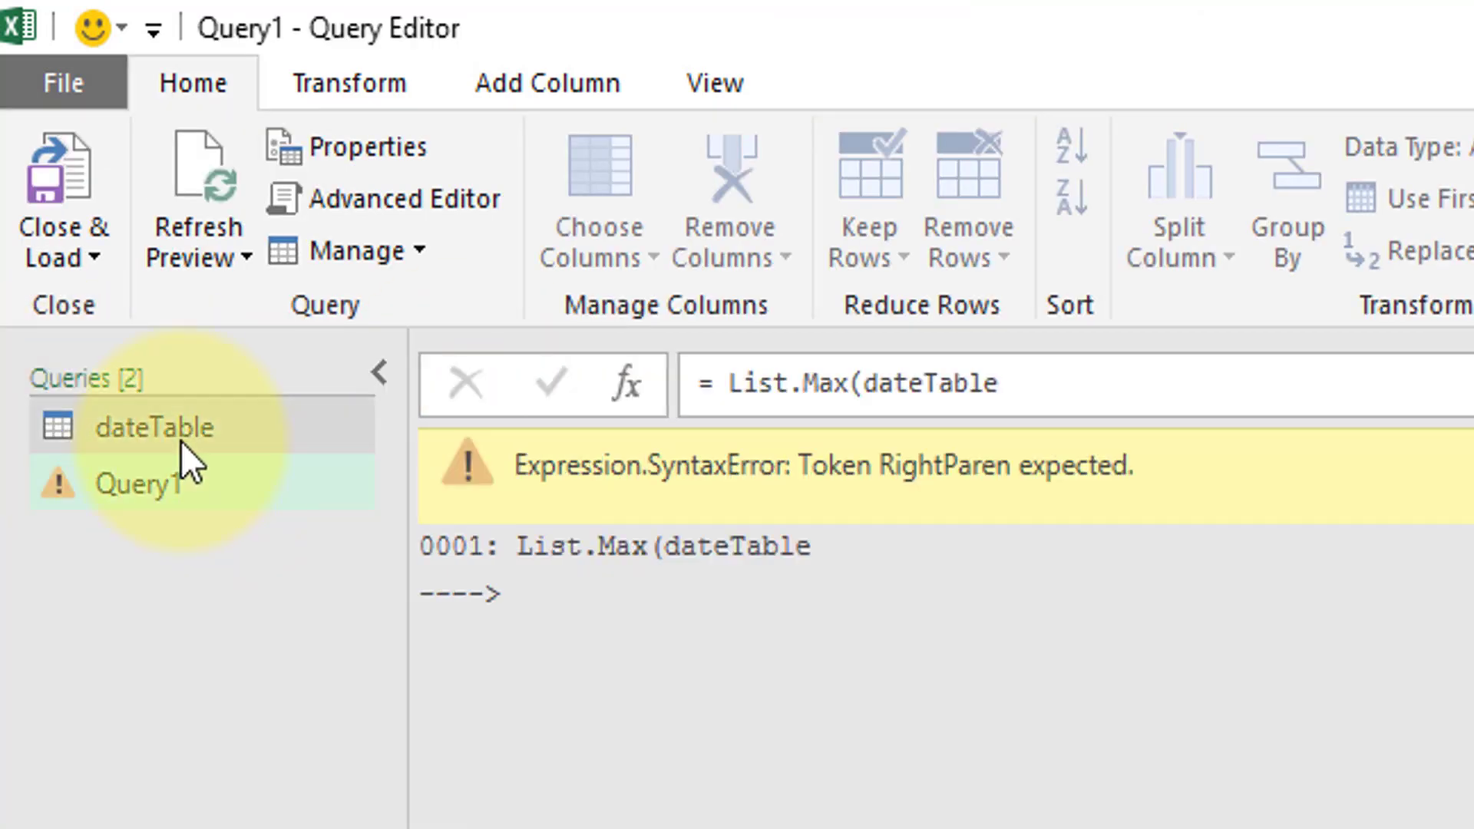
click(1080, 391)
text([Date)
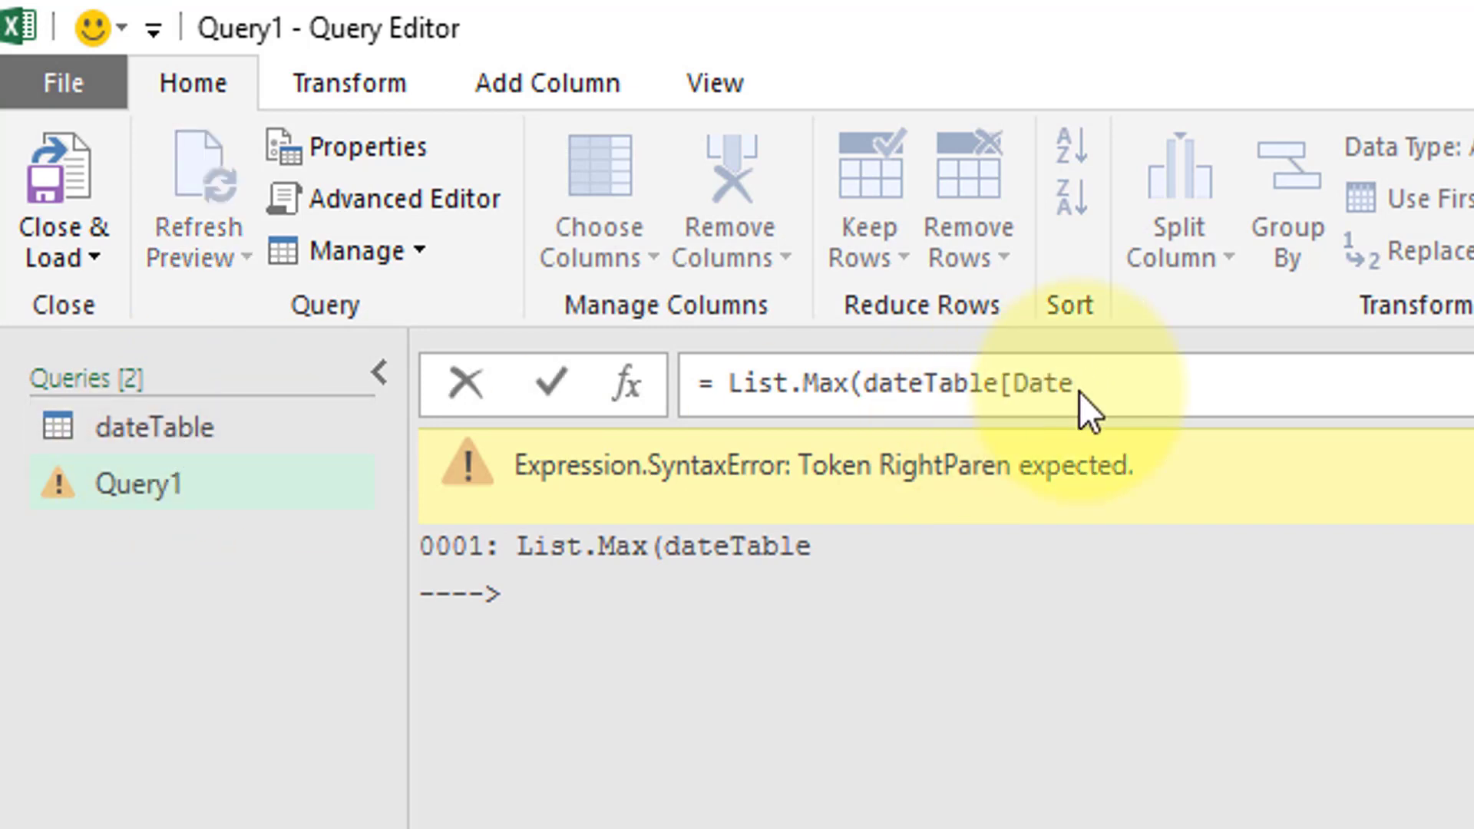
key(Return)
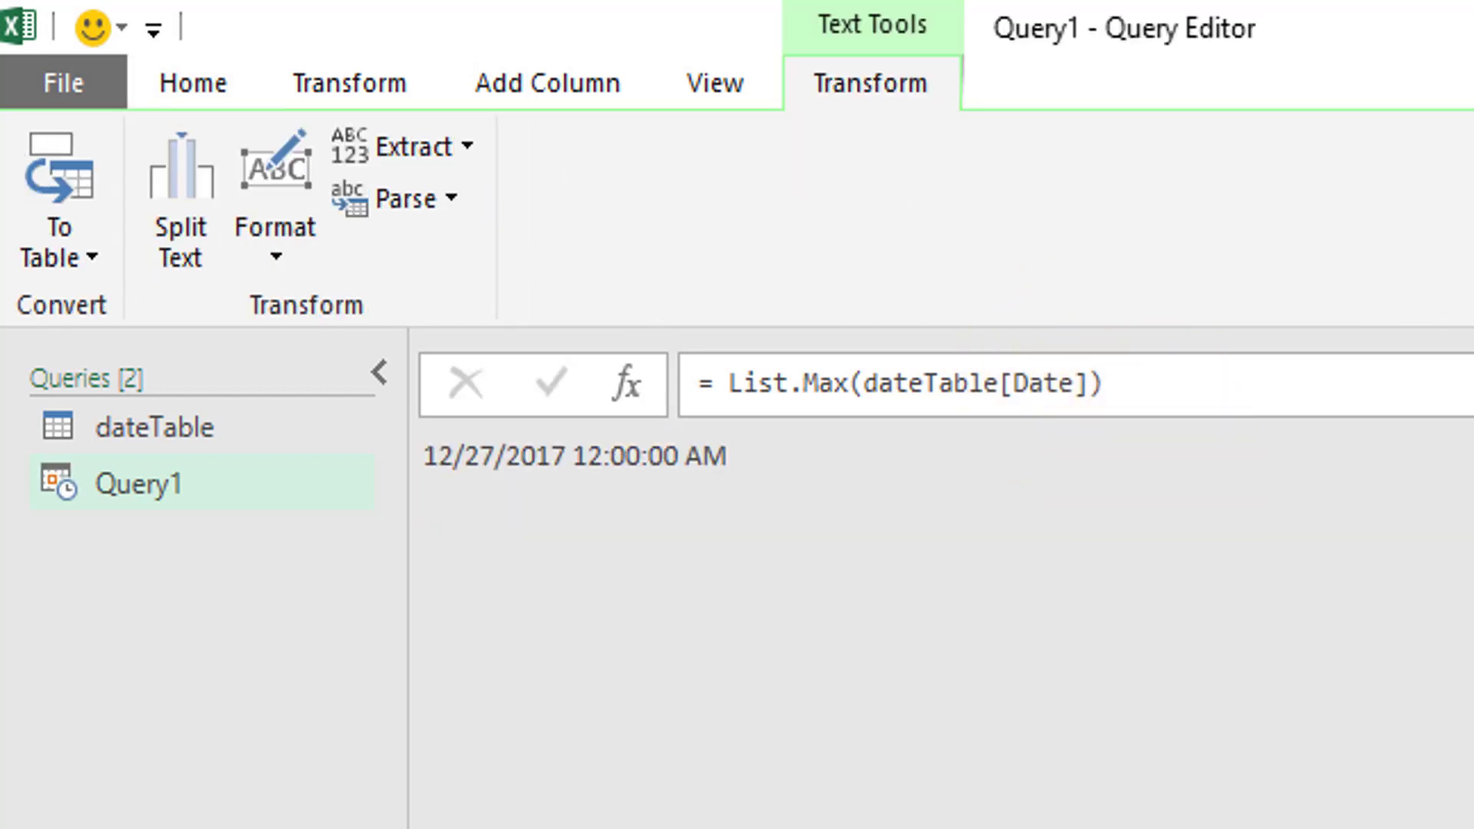
Wrap the List.Max formula in Date.From, then switch the wrapper to Time.From
click(729, 376)
text(Date.)
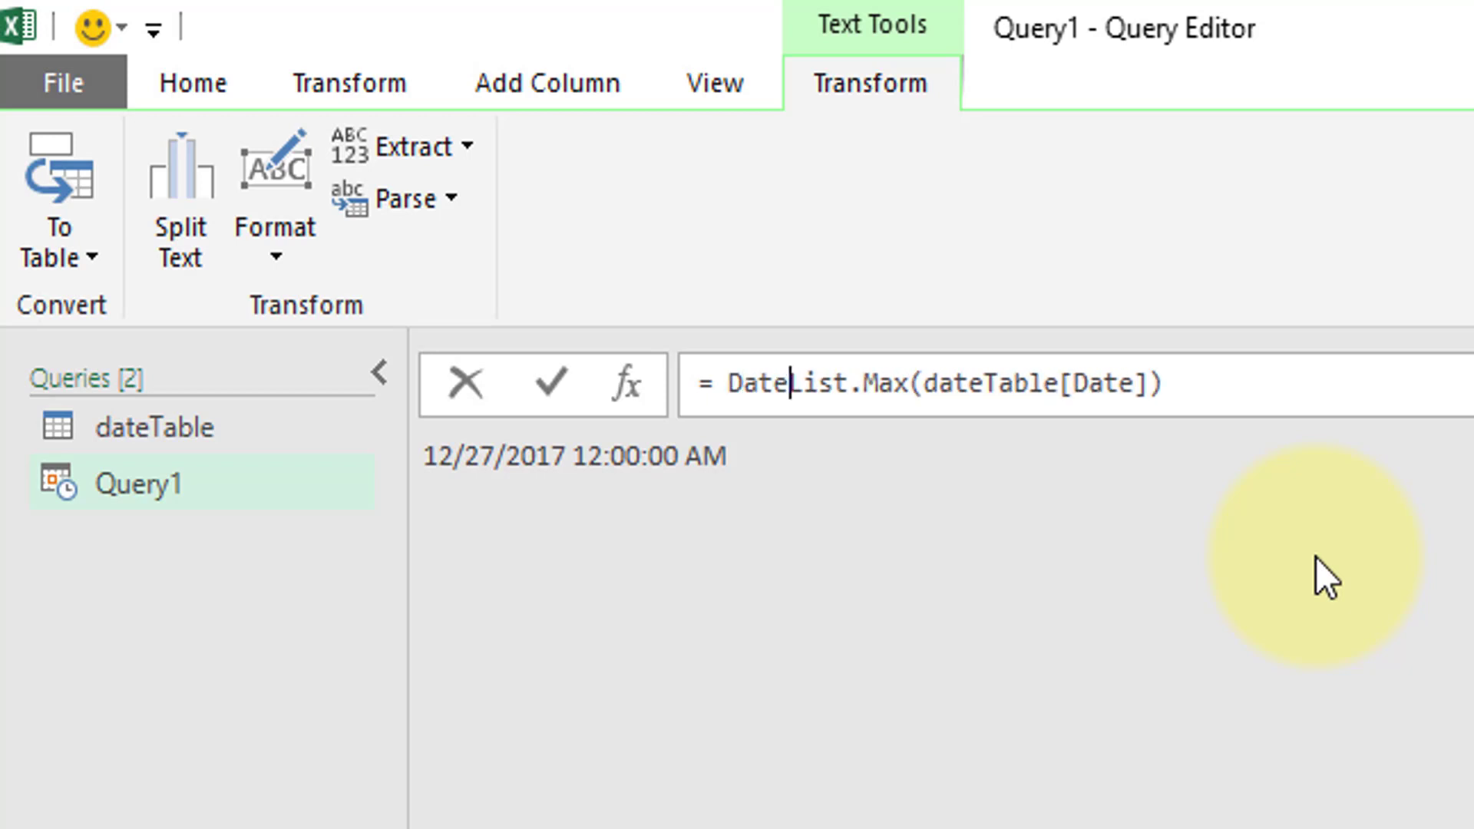
text(From()
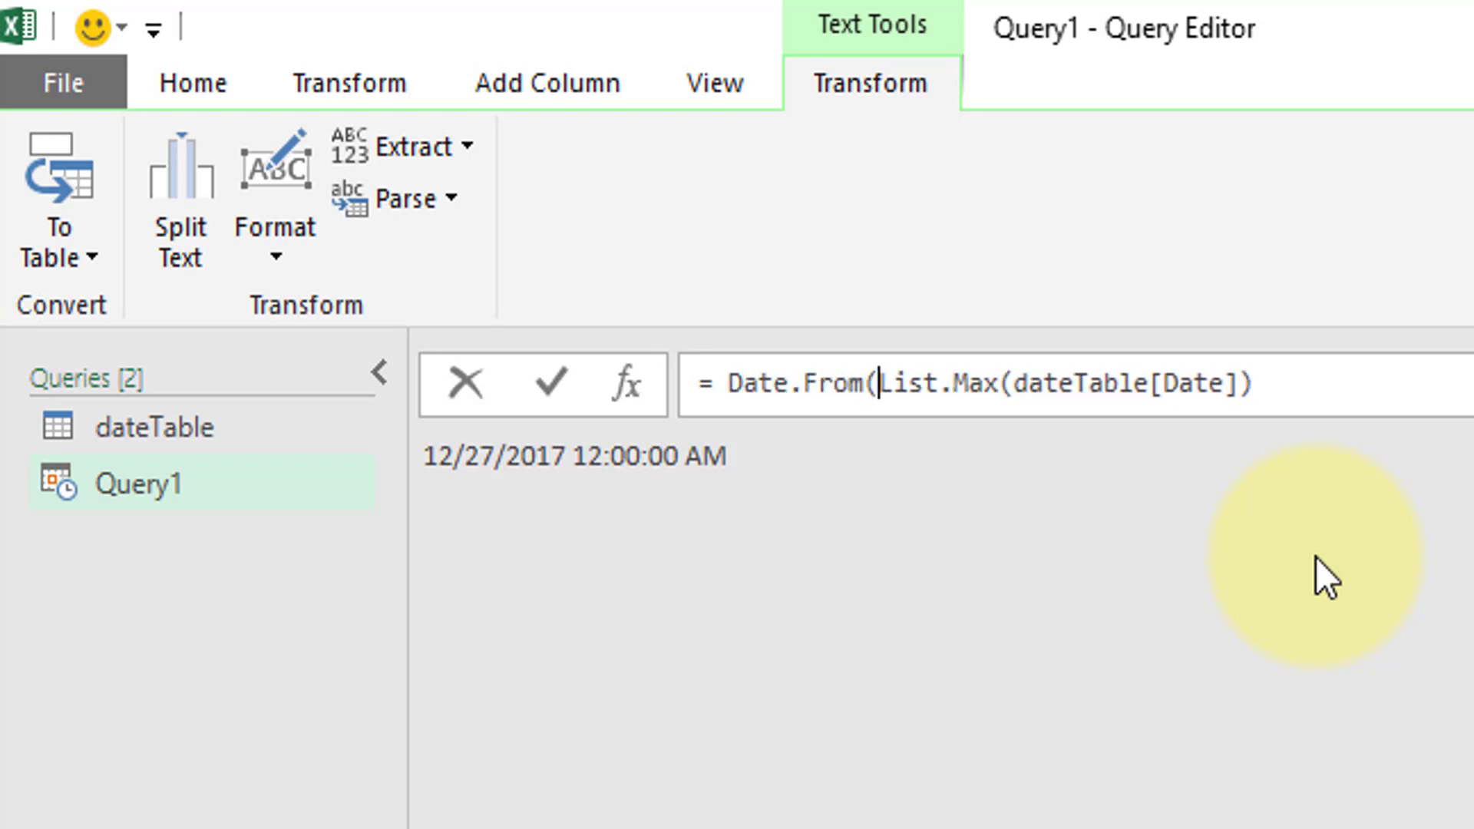
key(End)
text()))
key(Return)
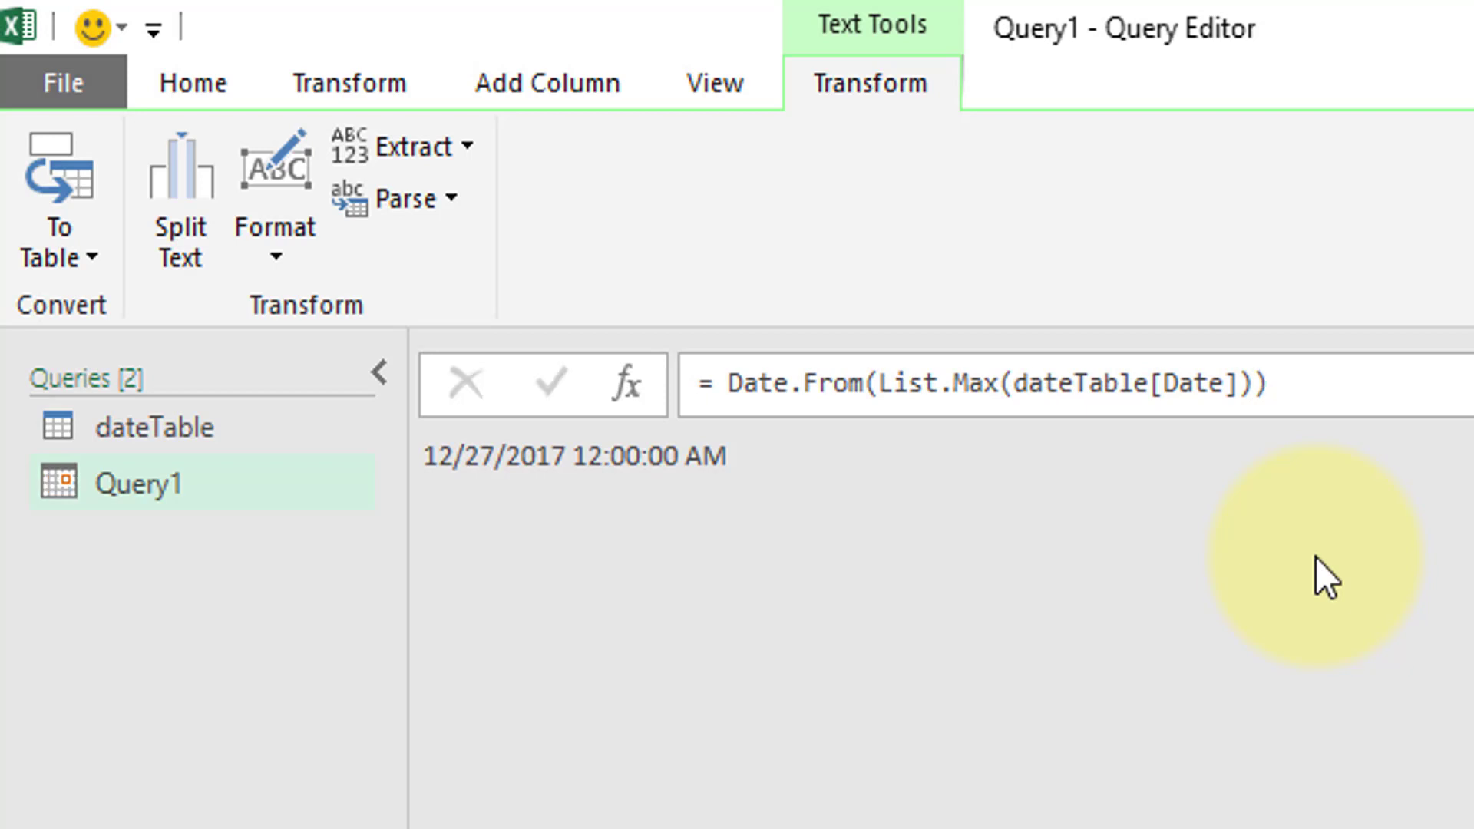
drag(428, 453, 652, 454)
double_click(735, 384)
text(Time)
key(Return)
Switch the wrapper to Number.From to show 43096, then delete the Number.From( wrapper
drag(426, 456, 620, 495)
click(720, 515)
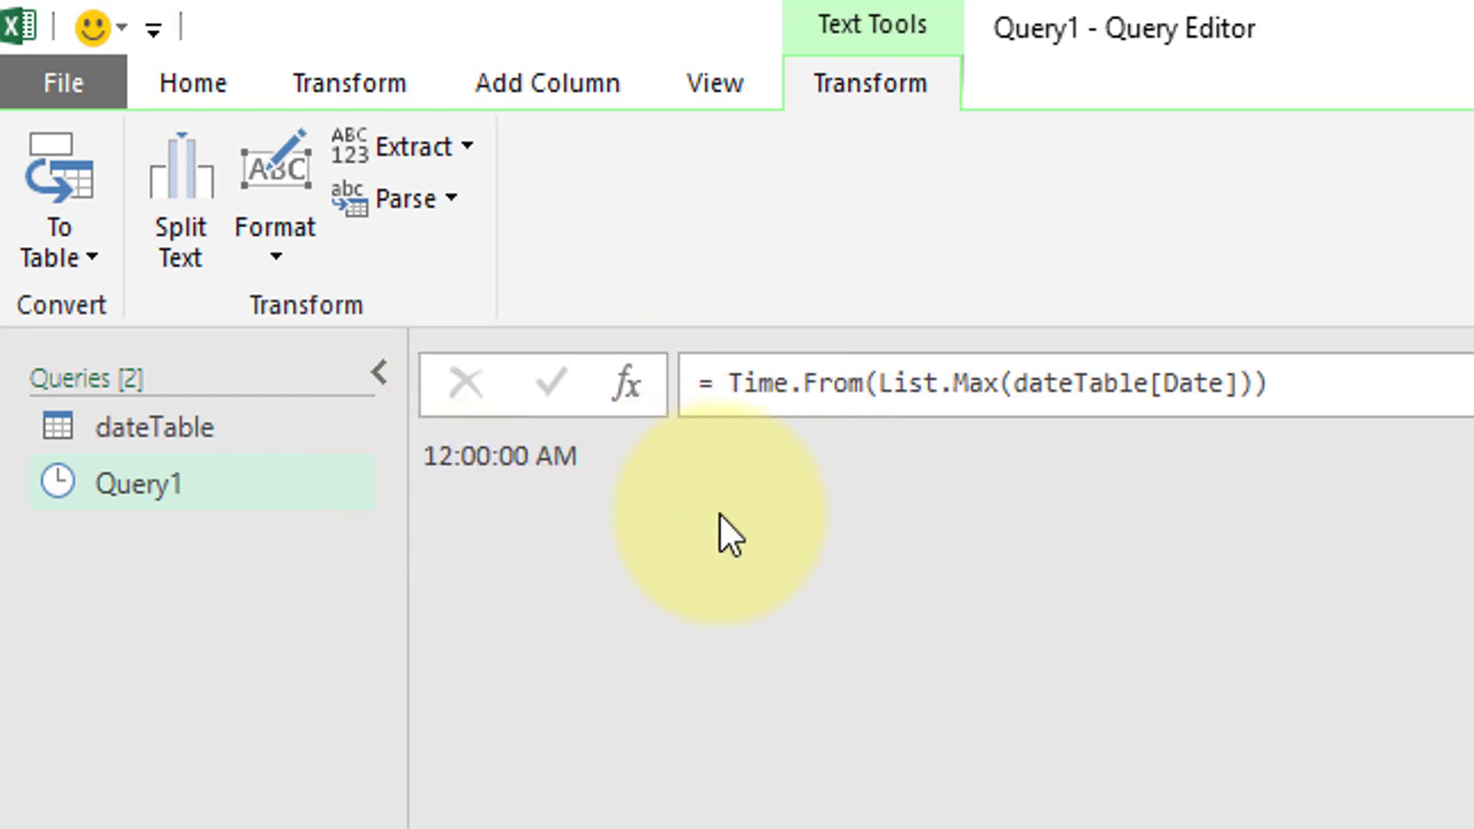
double_click(762, 382)
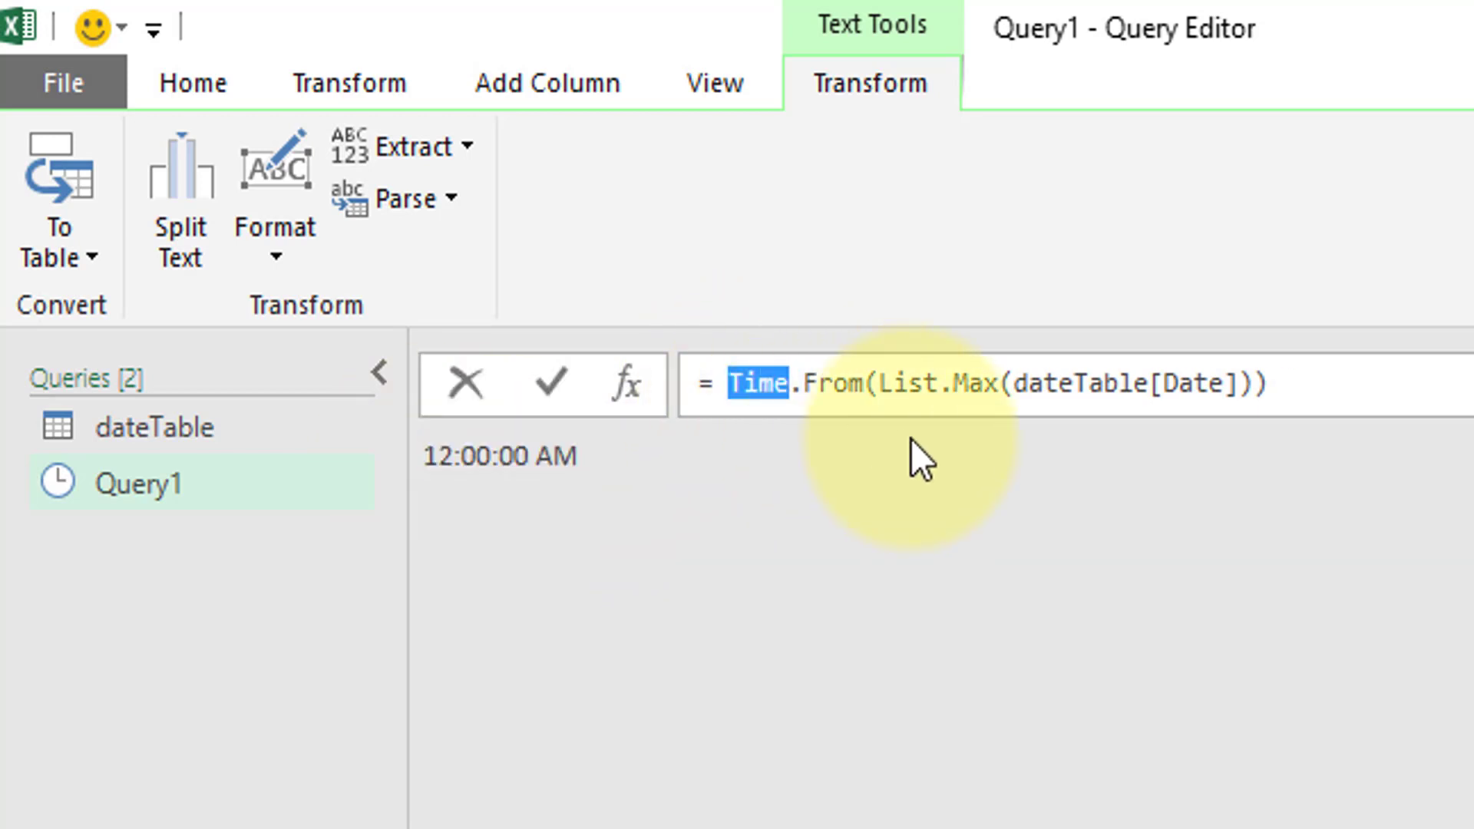
key(BackSpace)
text(Number)
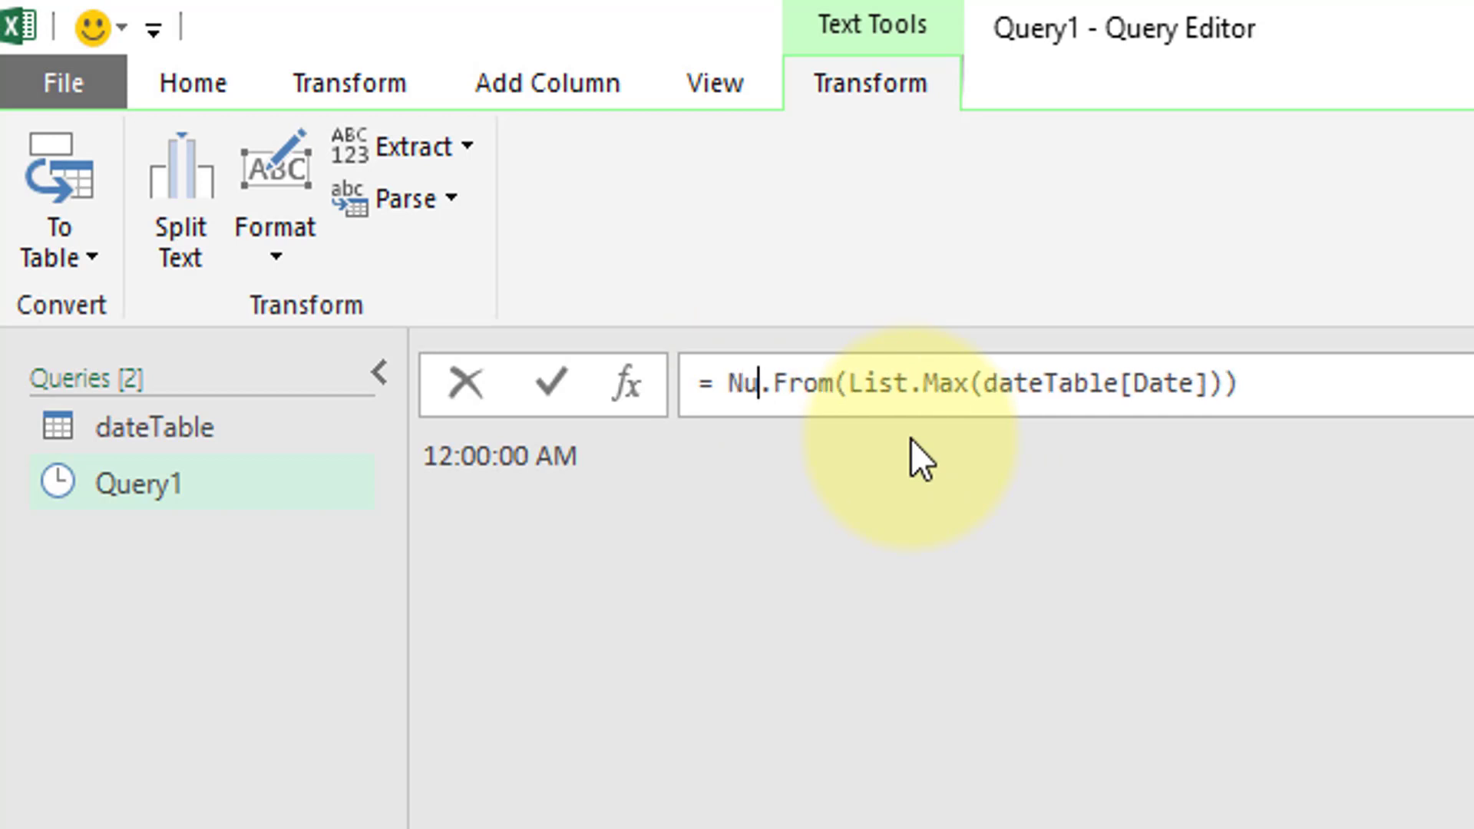
key(Return)
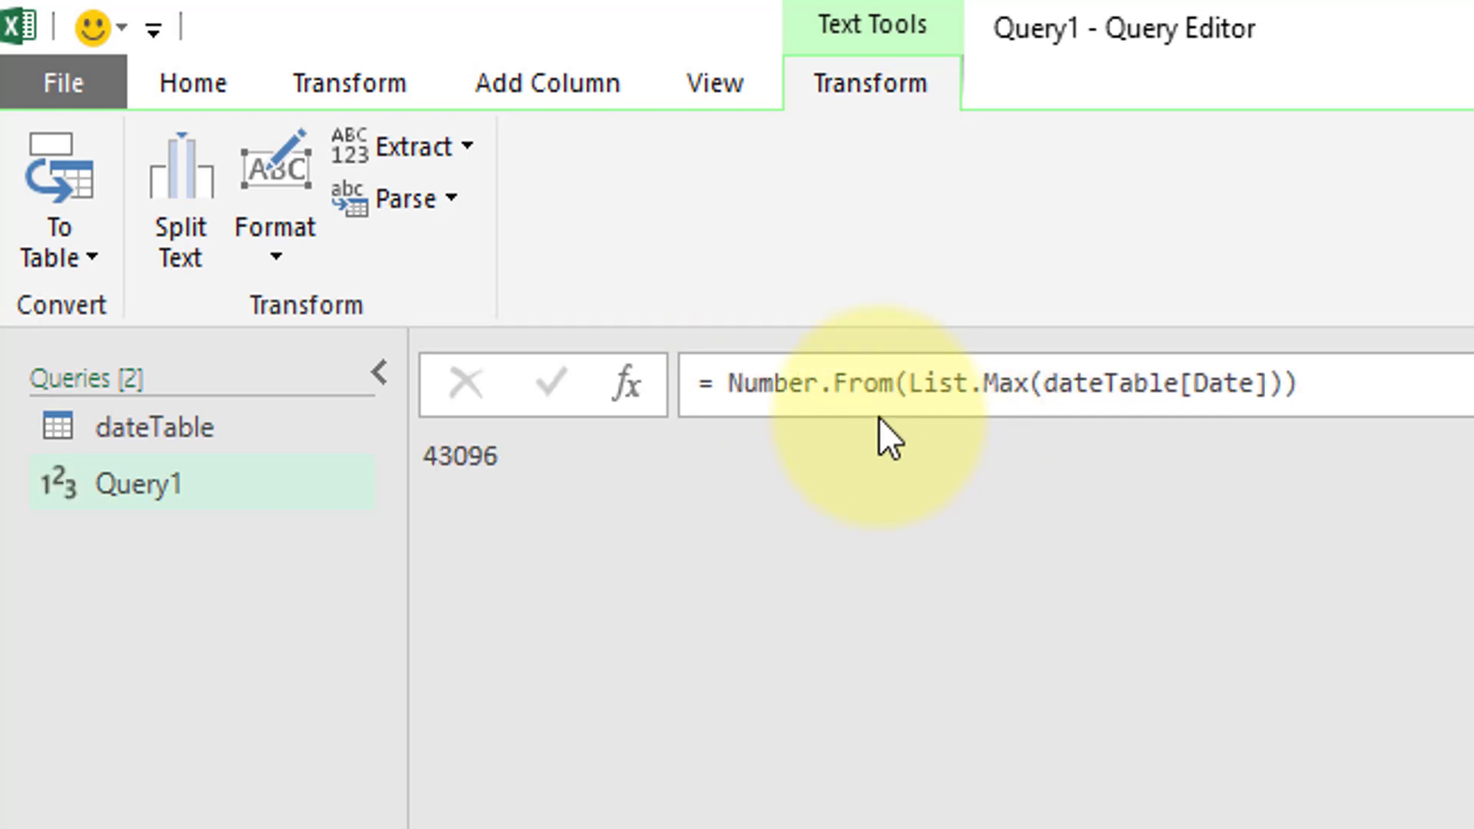
drag(911, 372, 728, 380)
key(BackSpace)
Remove the extra parenthesis to restore plain List.Max, and name the step Source Max
click(1280, 384)
key(BackSpace)
key(Return)
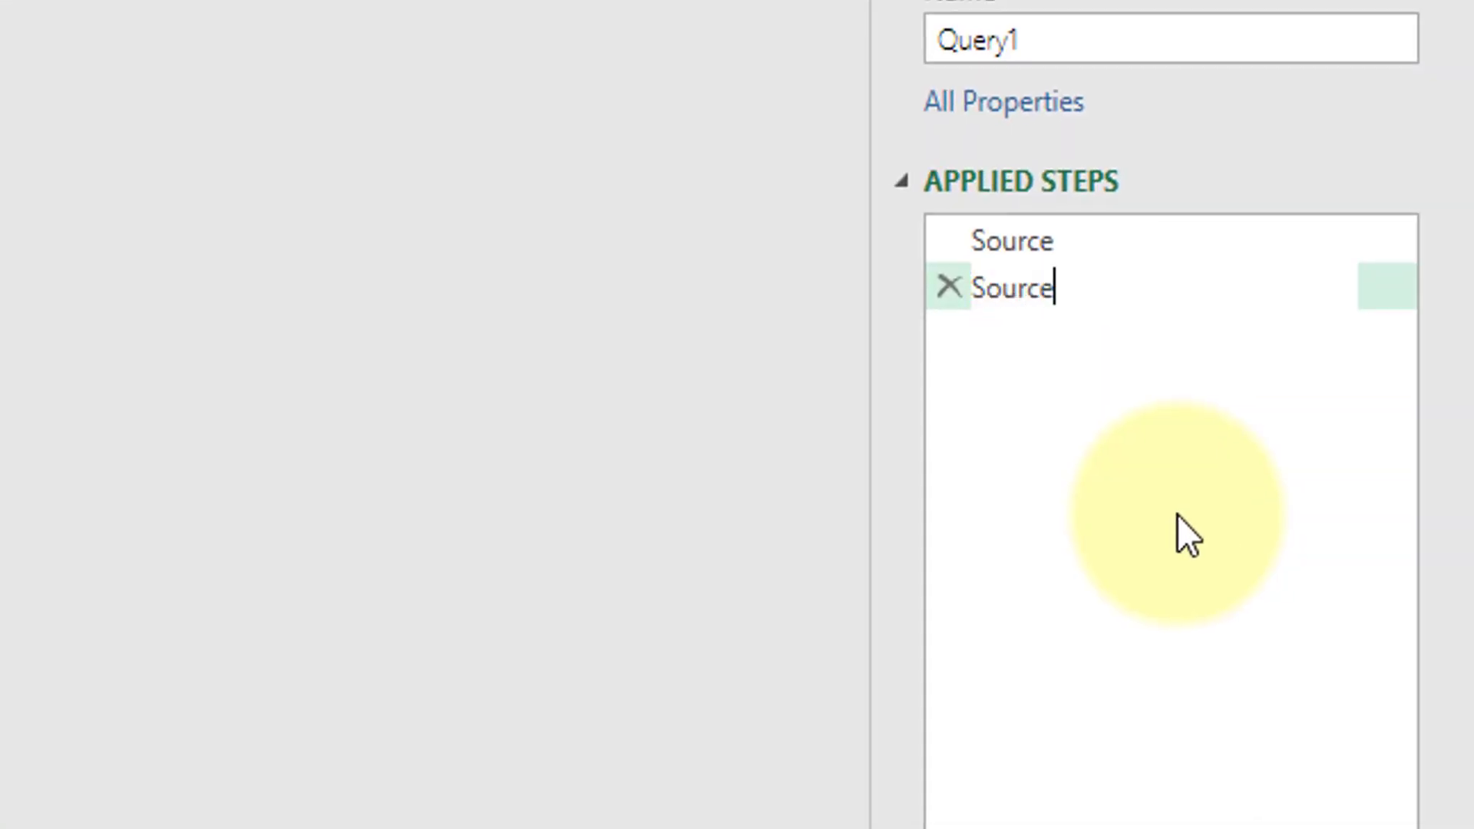
key(Return)
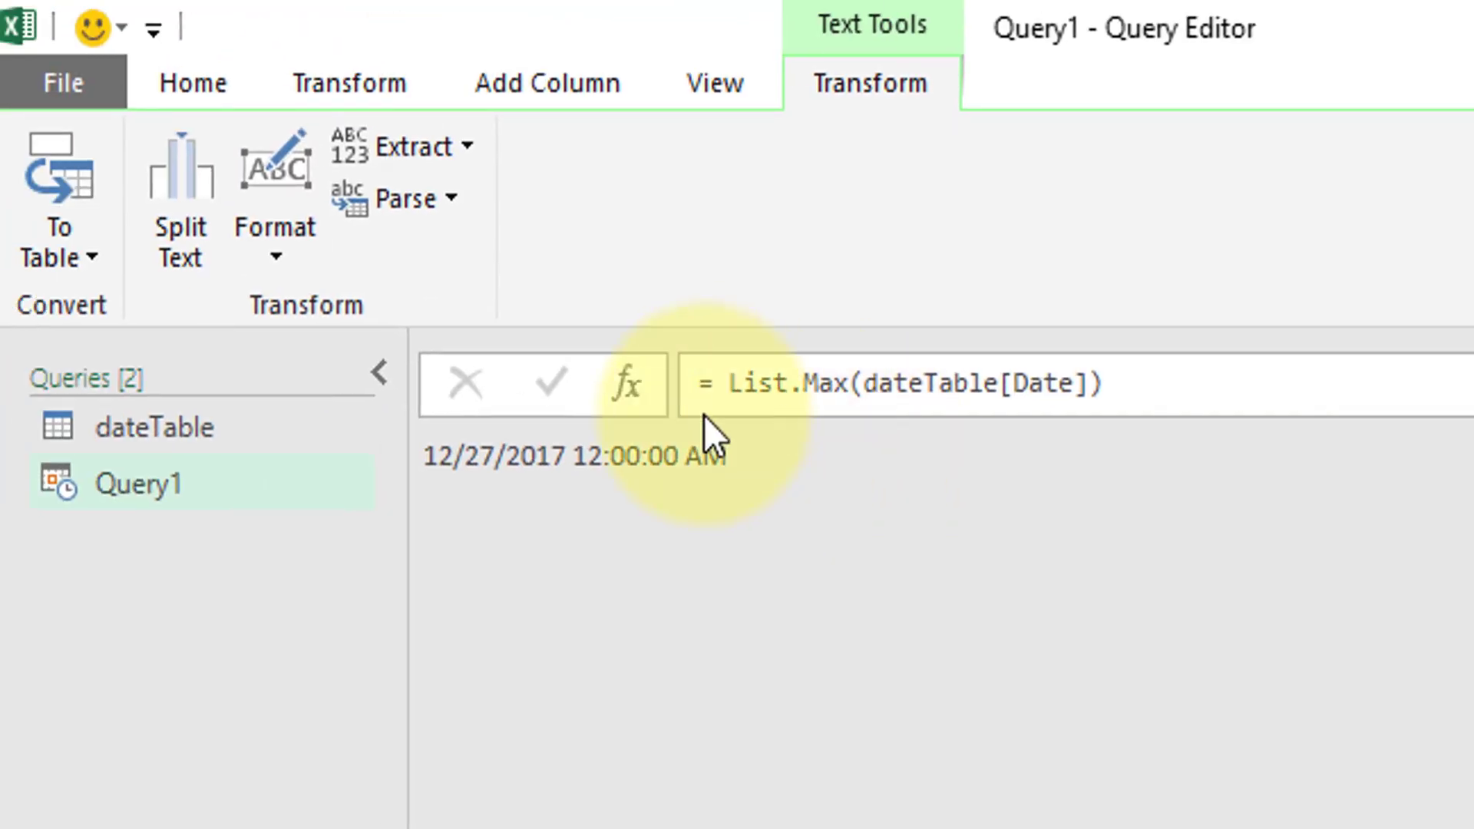
Add a step computing #"Source Max" - Source as the date difference
click(626, 384)
click(748, 390)
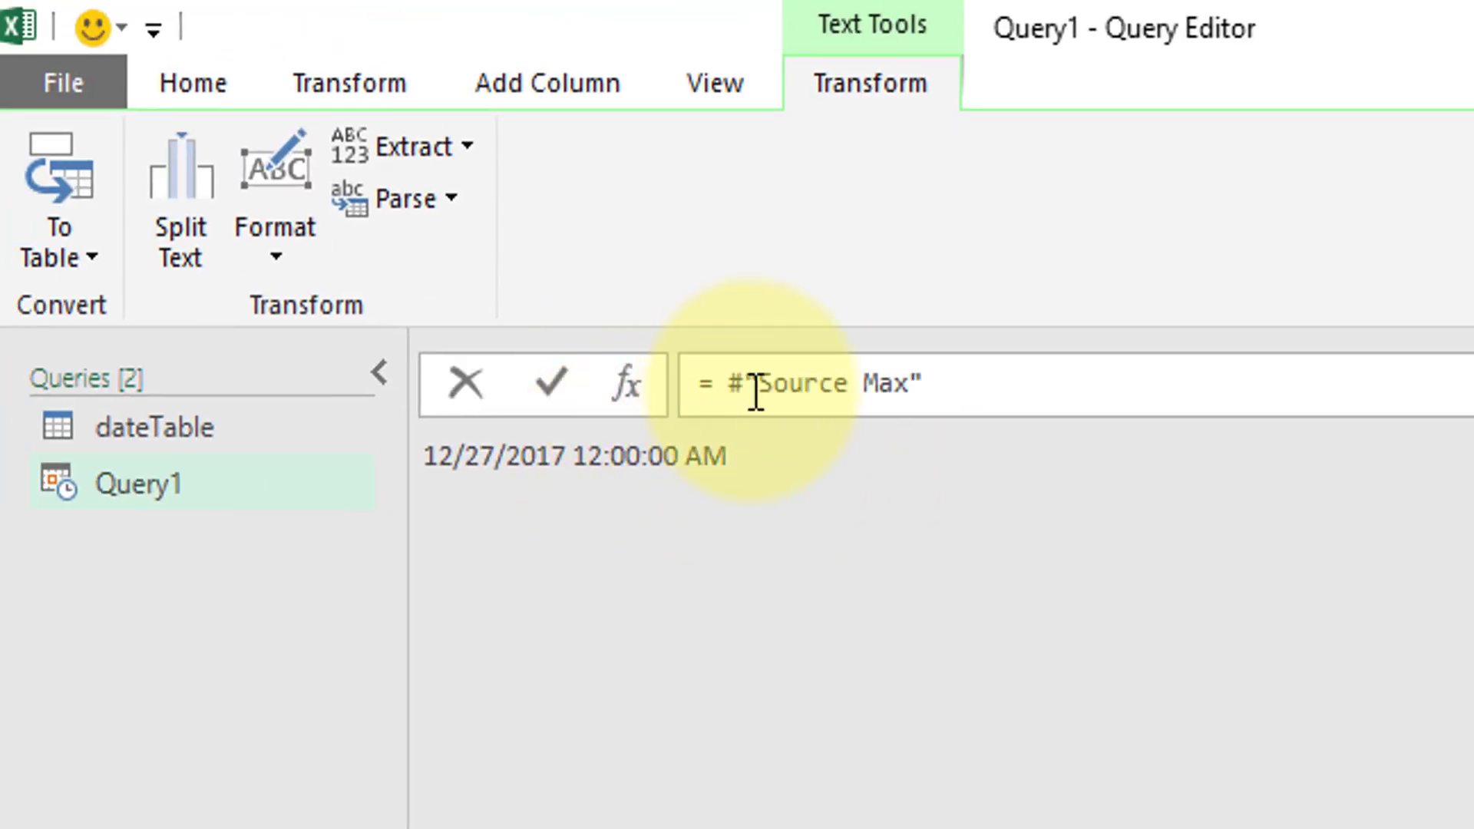
click(970, 382)
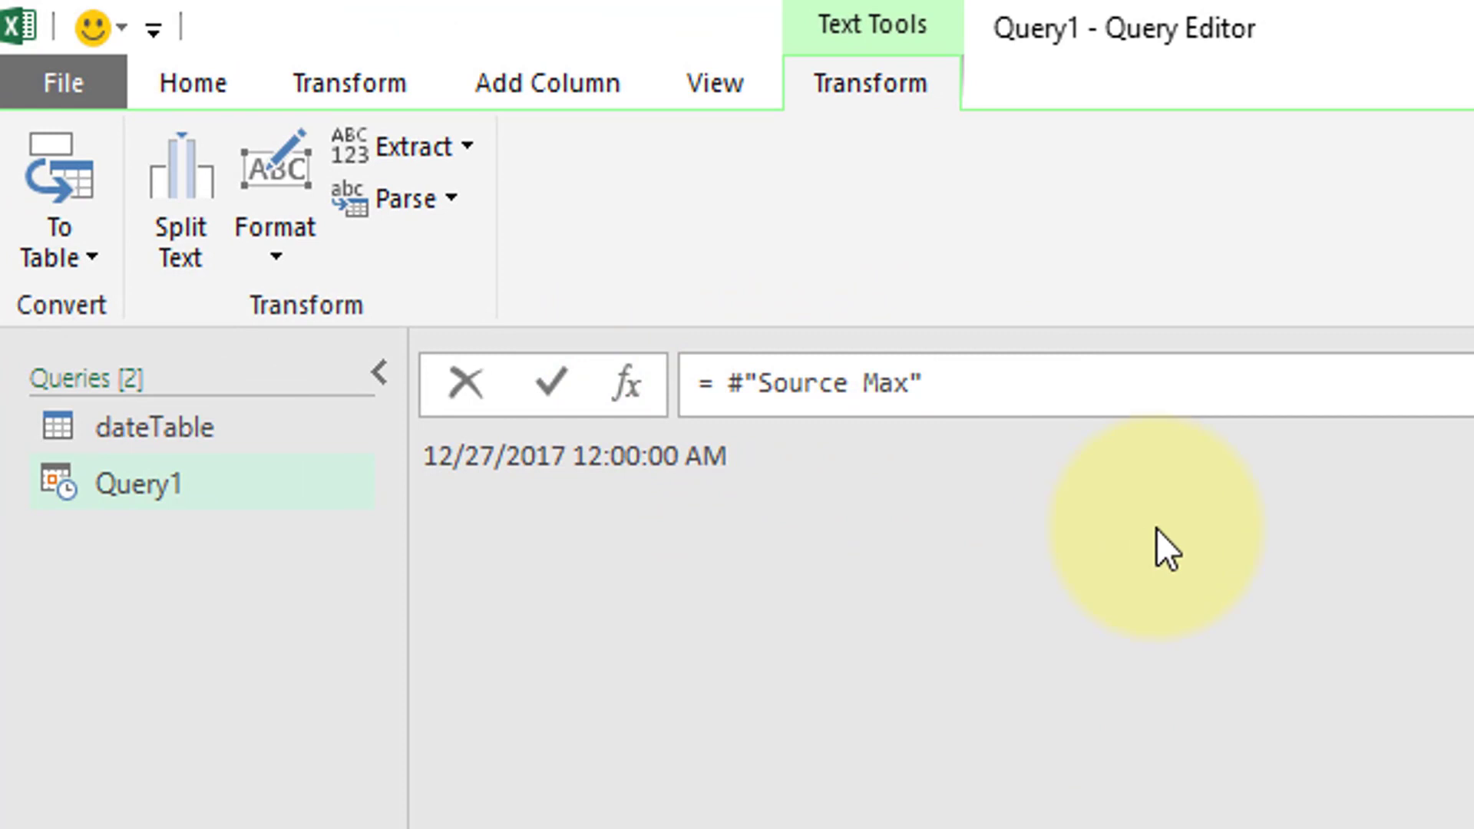
click(1130, 385)
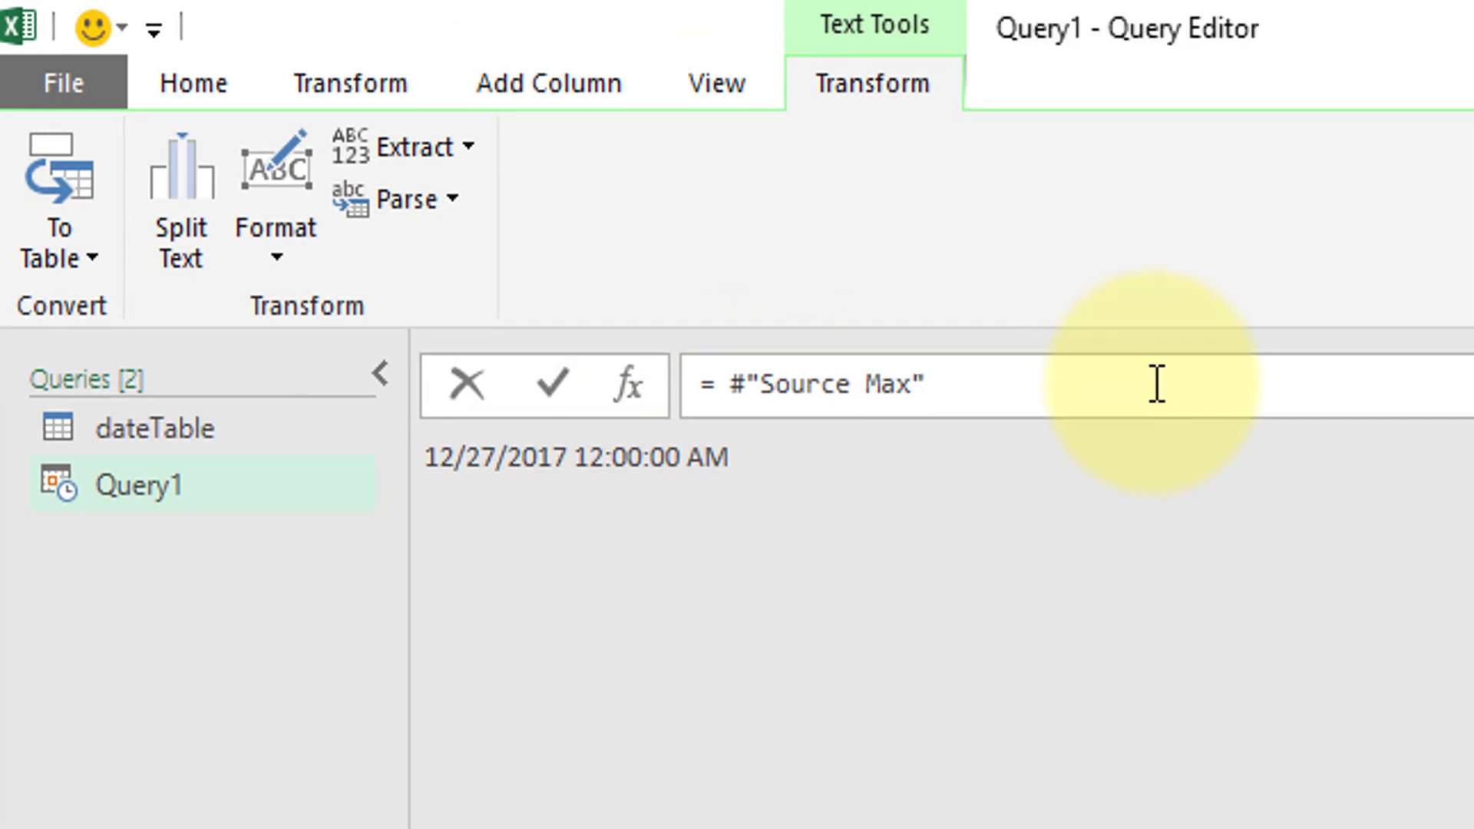
text(- So)
text(urce)
key(Return)
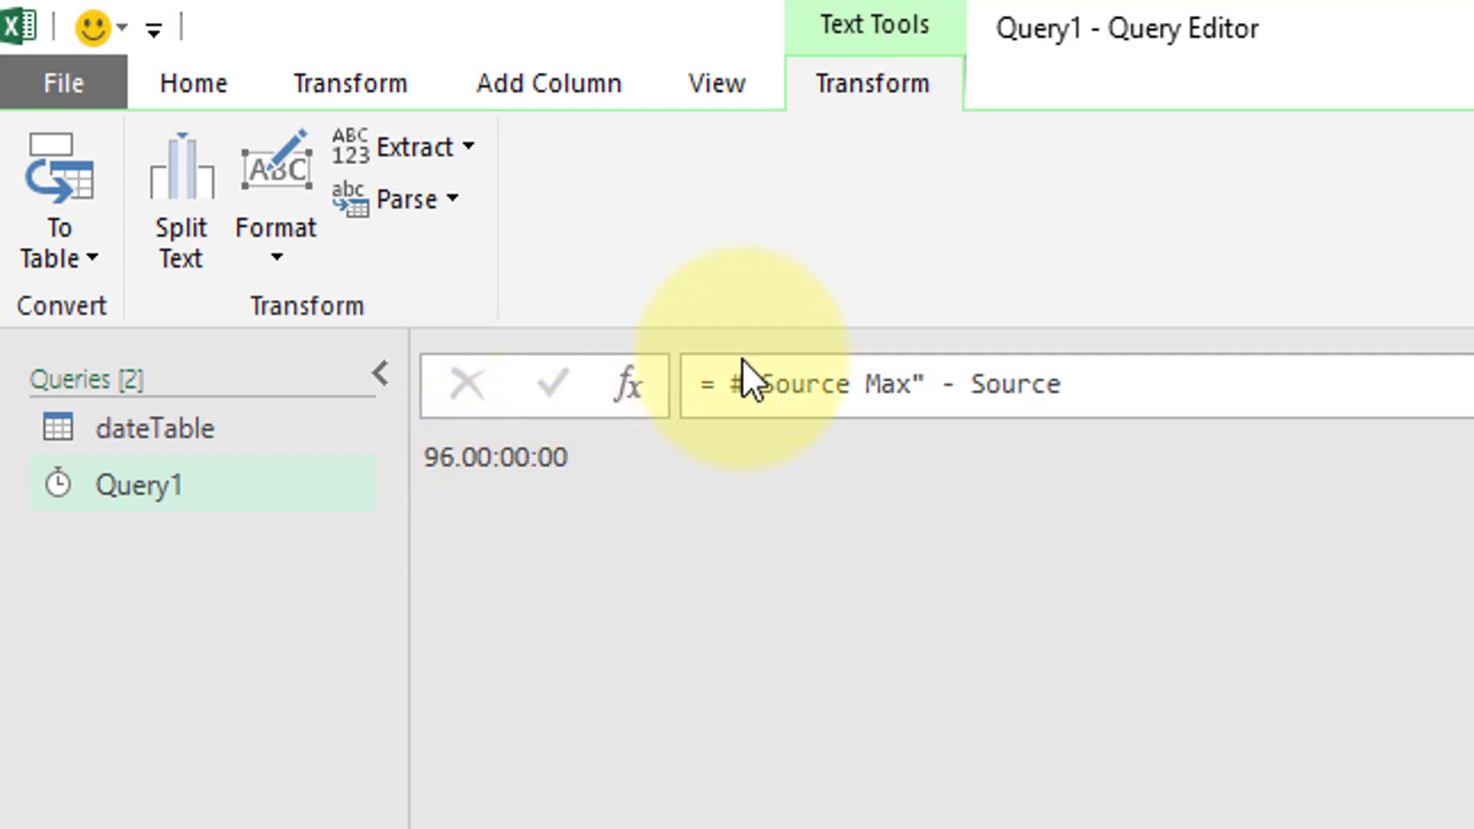
Wrap the difference in Duration.Days, then replace it with Number.From to get 96 days
click(731, 383)
text(Duration.Days()
key(End)
text())
key(Return)
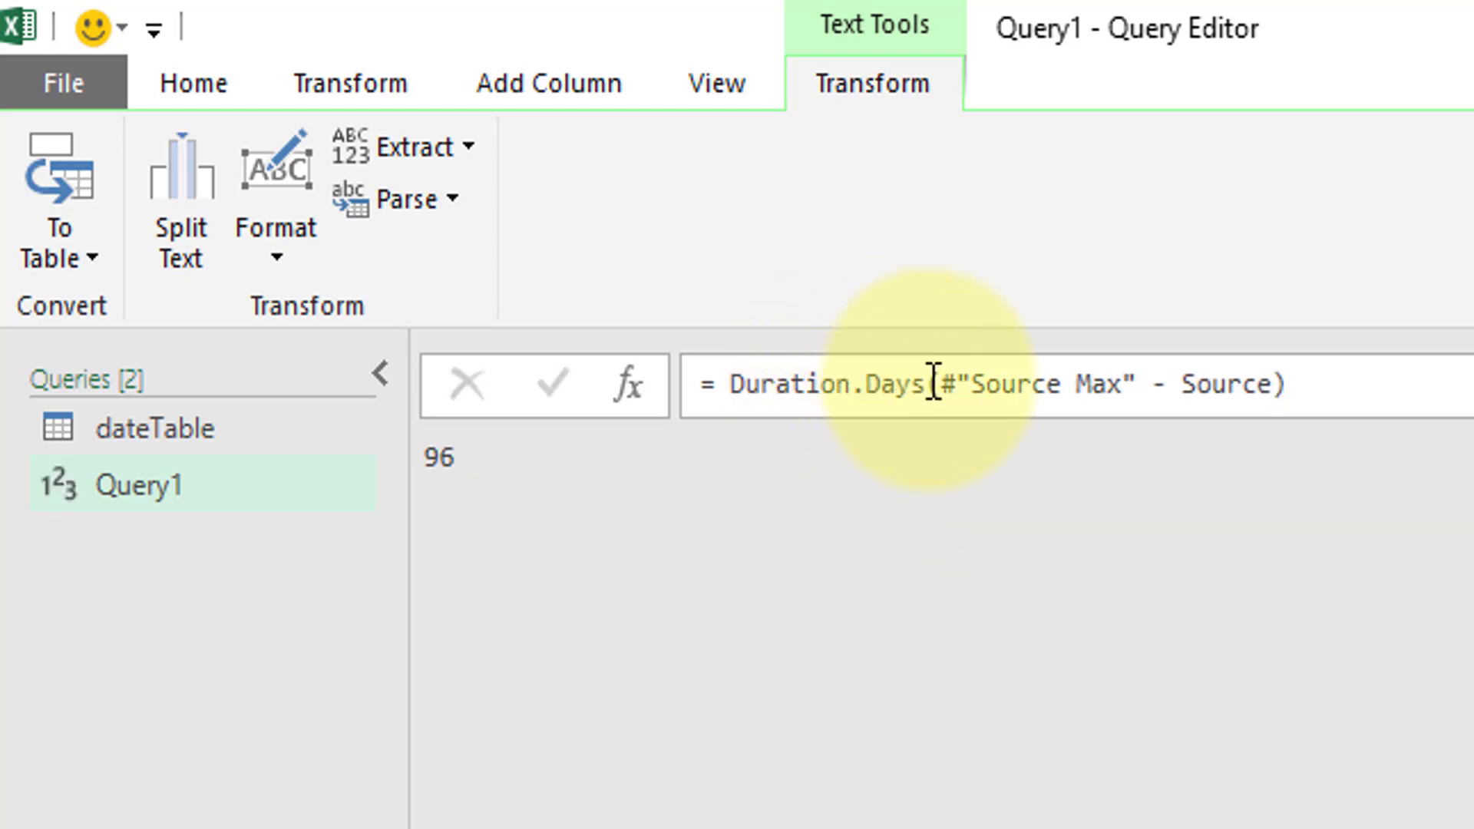
double_click(823, 382)
key(Delete)
key(Delete)
text(Number.From()
key(End)
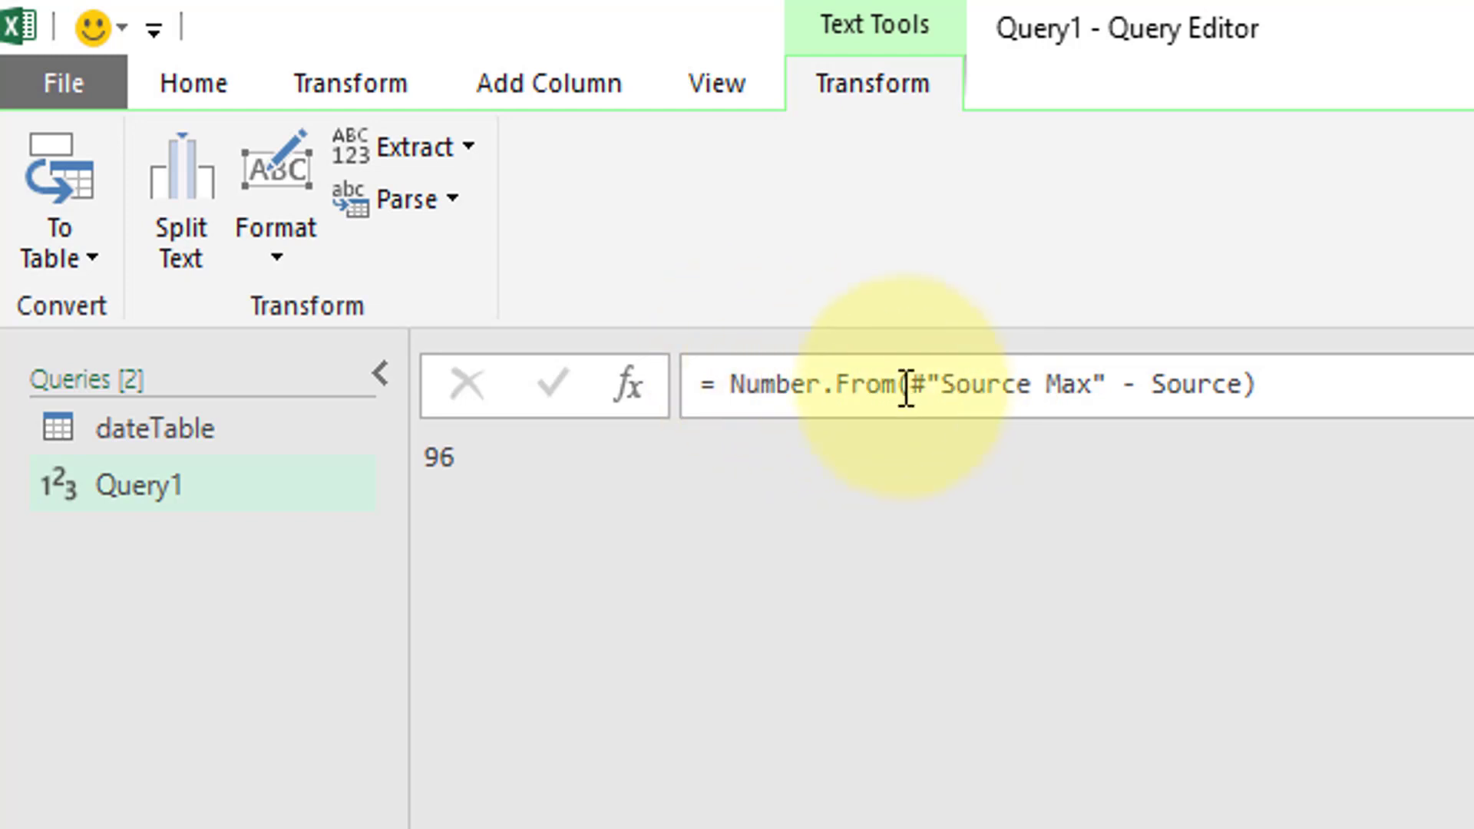
click(912, 385)
double_click(872, 387)
click(763, 385)
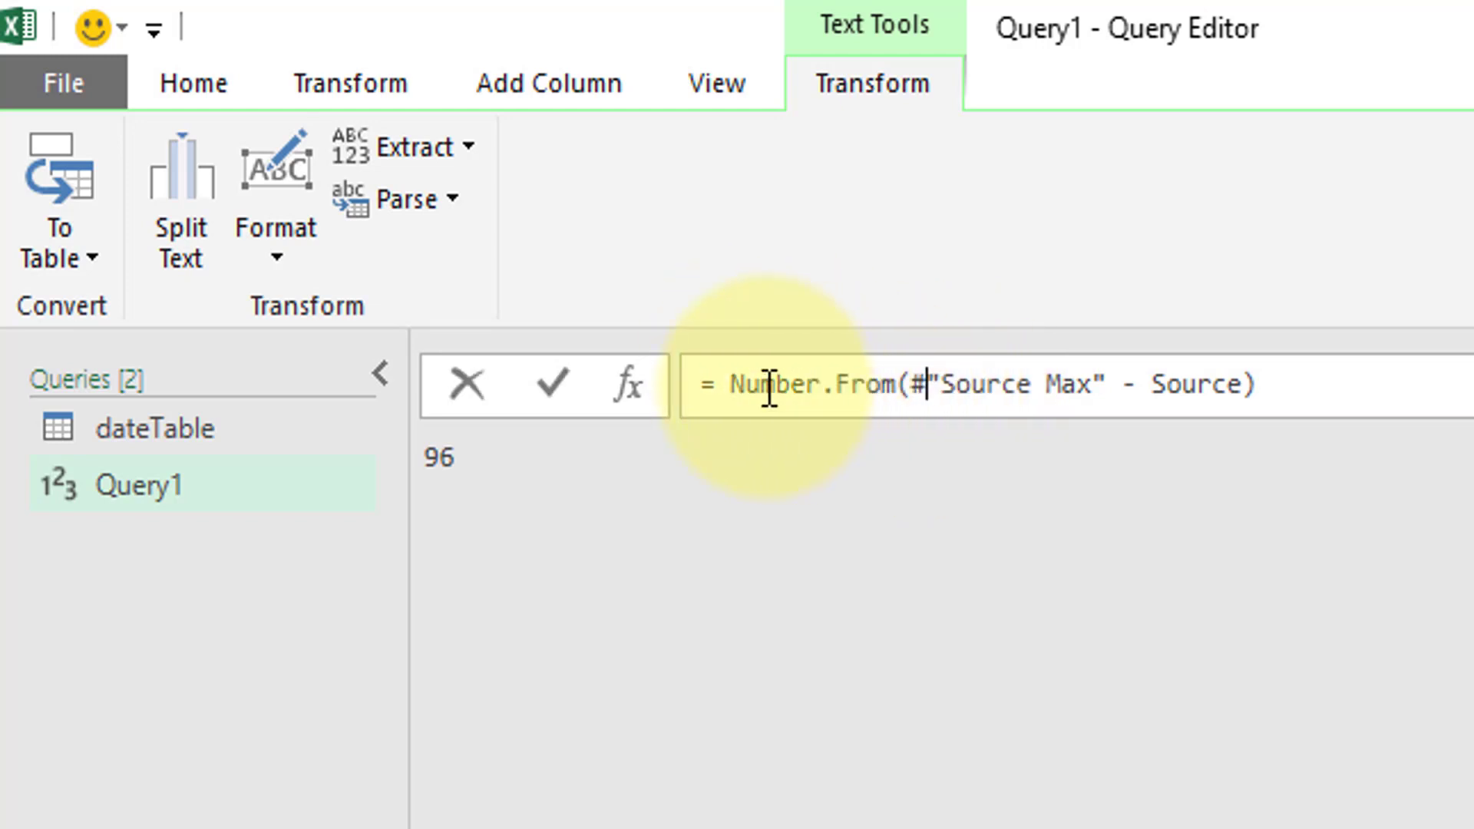
triple_click(799, 362)
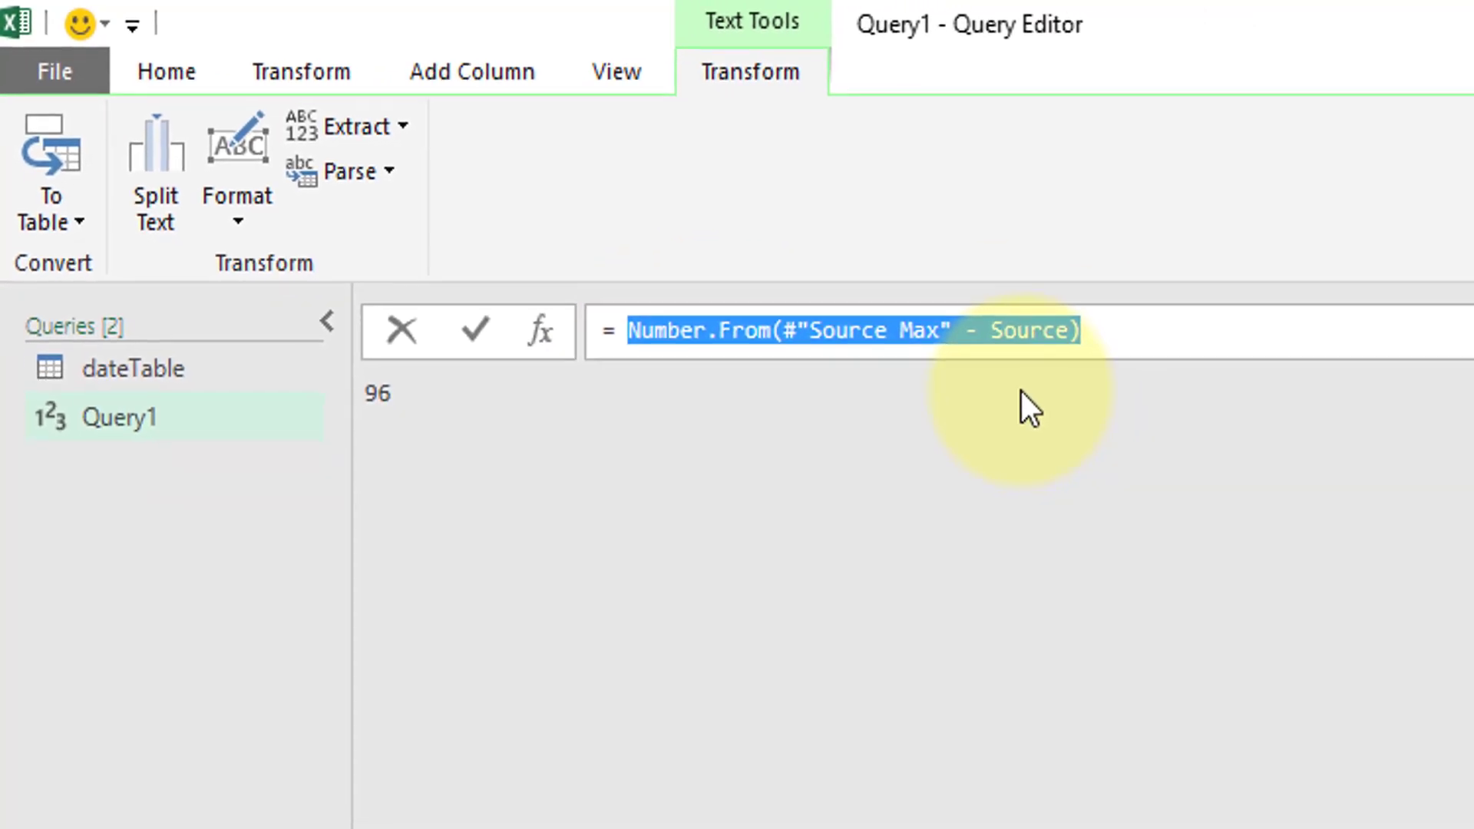
Enter = List.Dates(Source, #"Source Max" - Source, #duration(1,0,0,0)), which raises a datetime-to-Date error
text(List.Dates()
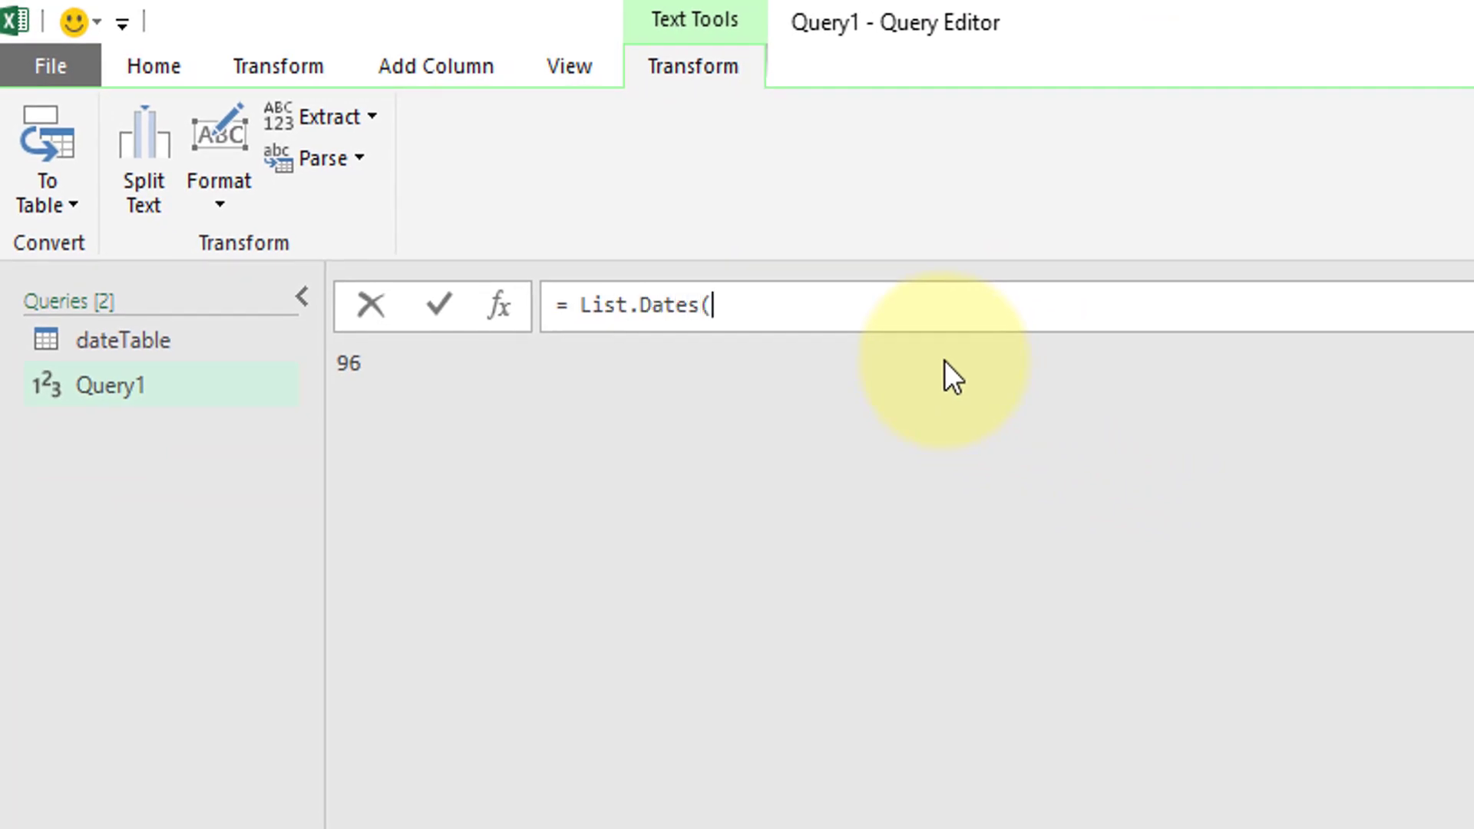
text(Source, #"S)
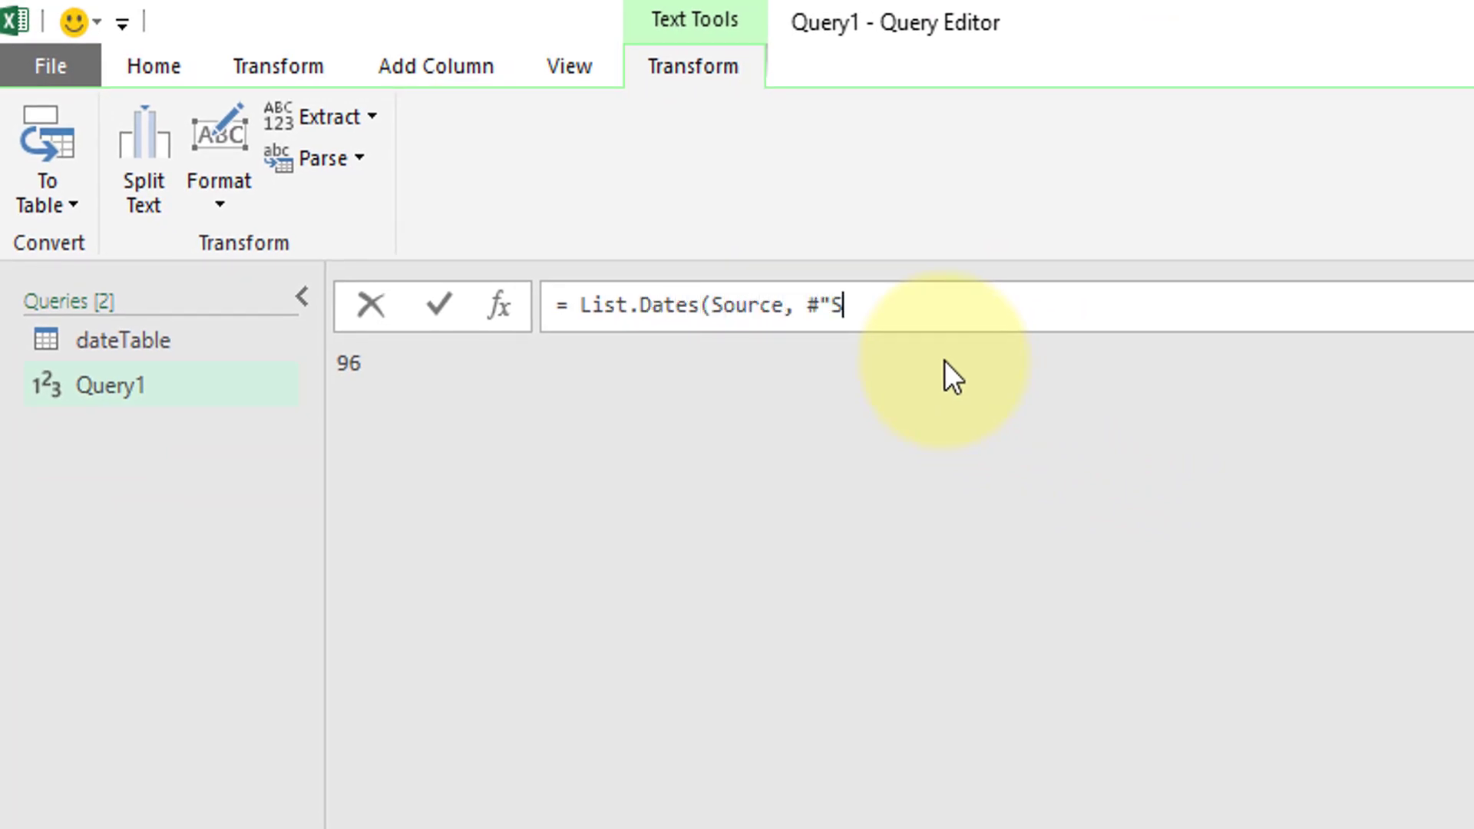
text(ource Max" - )
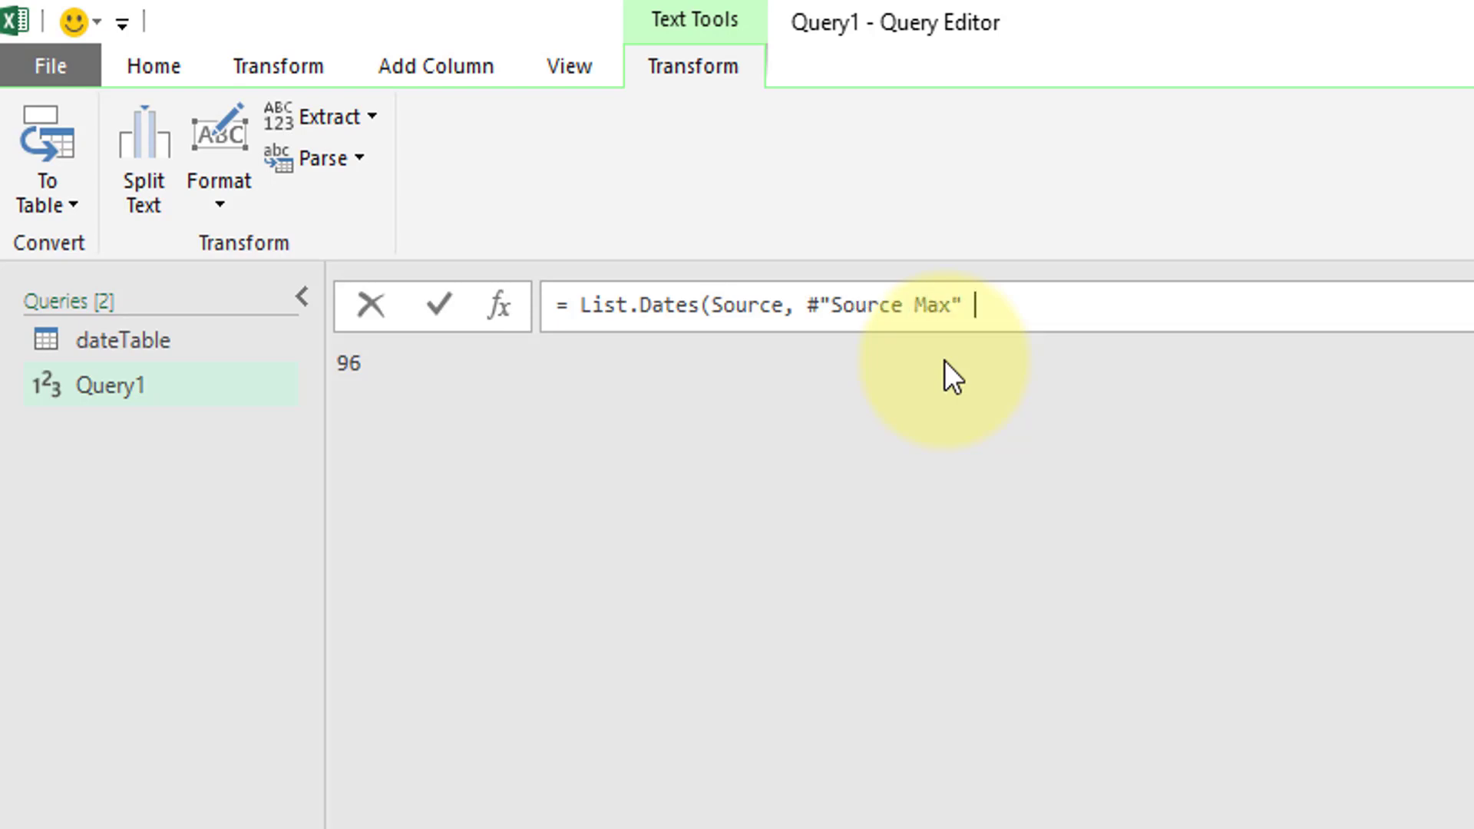
text(Source, )
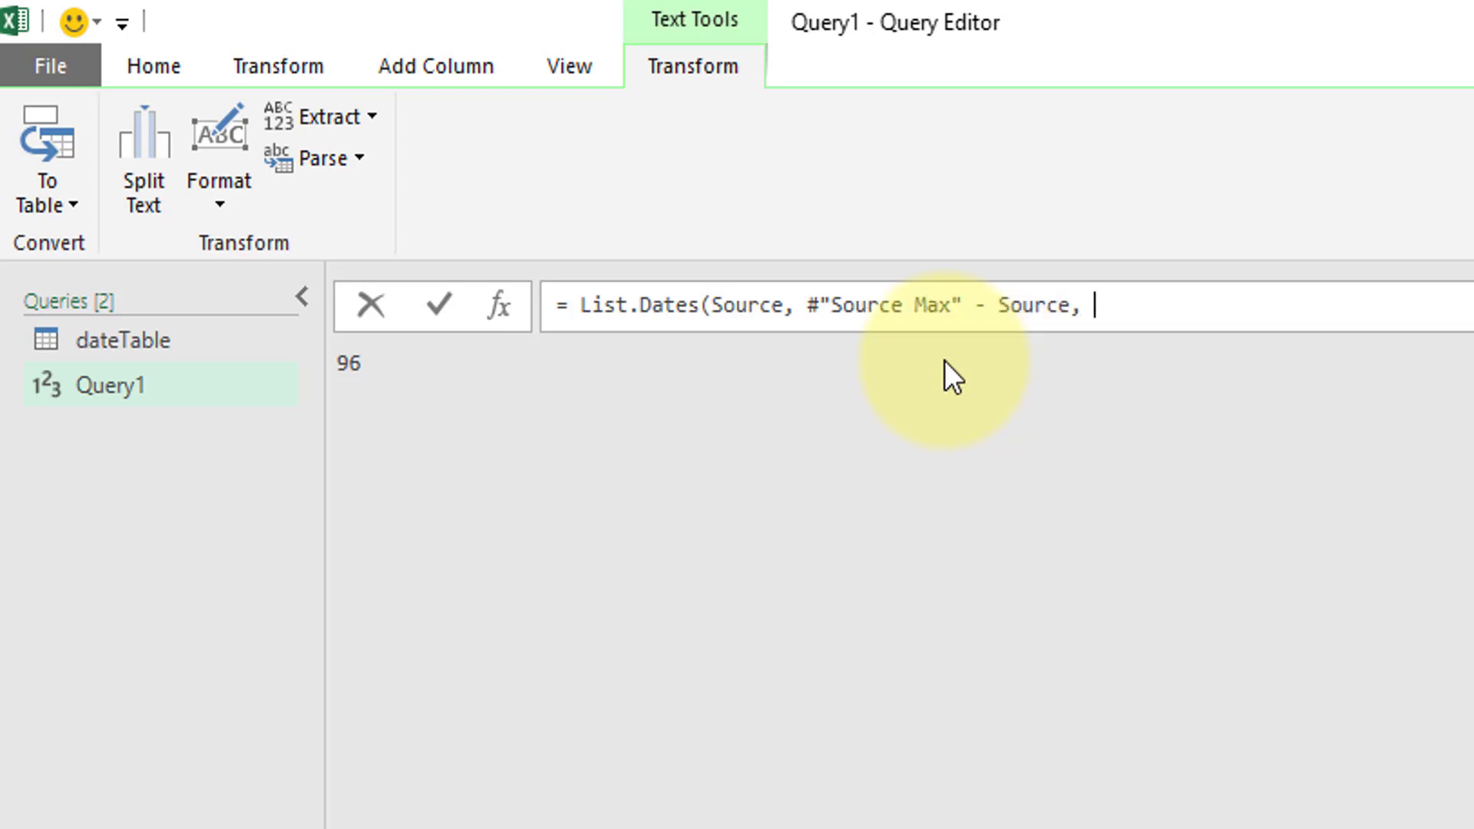
text(#duration(1)
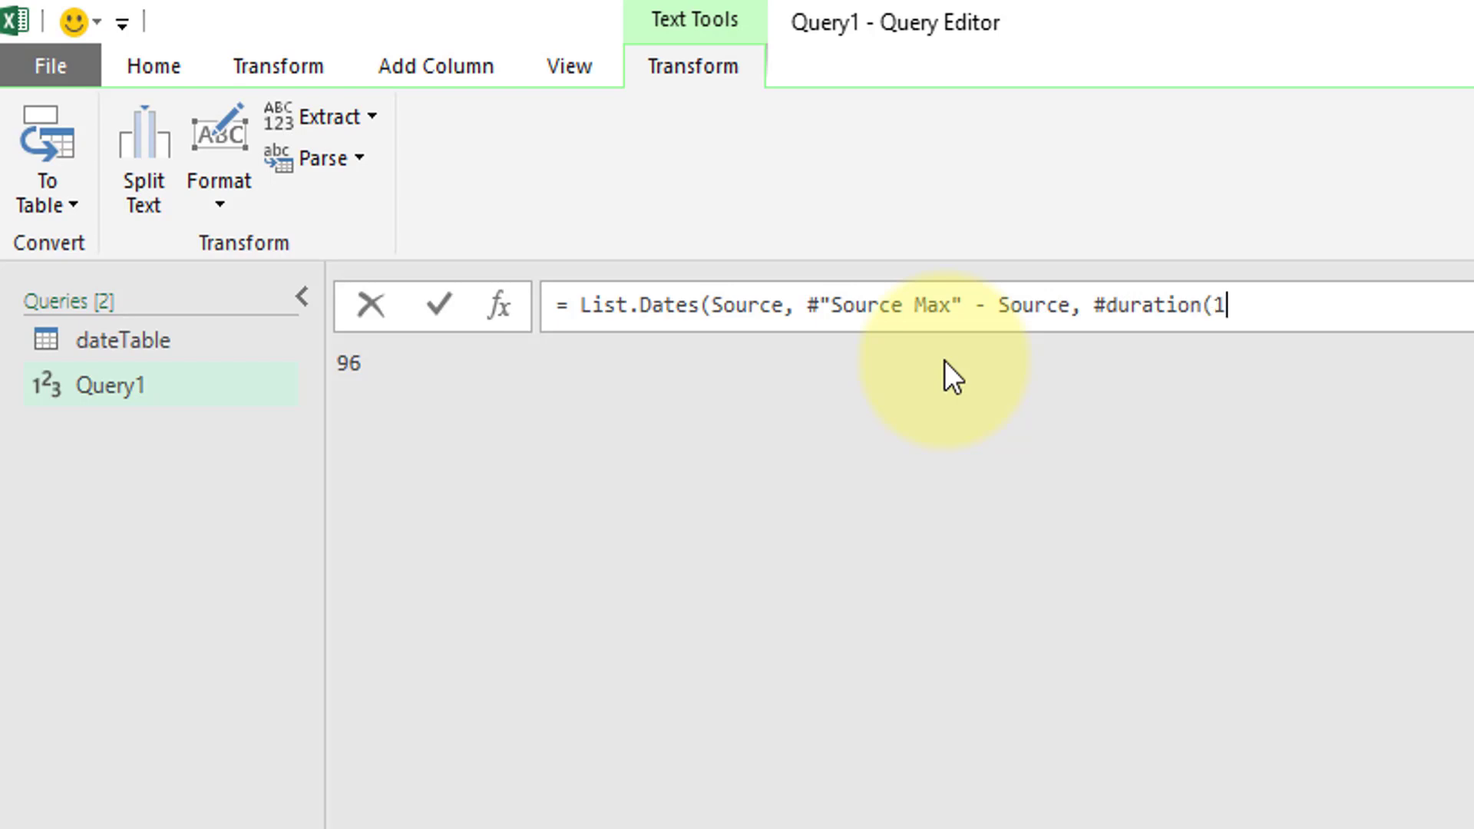
text(,0,0,0)))
key(Return)
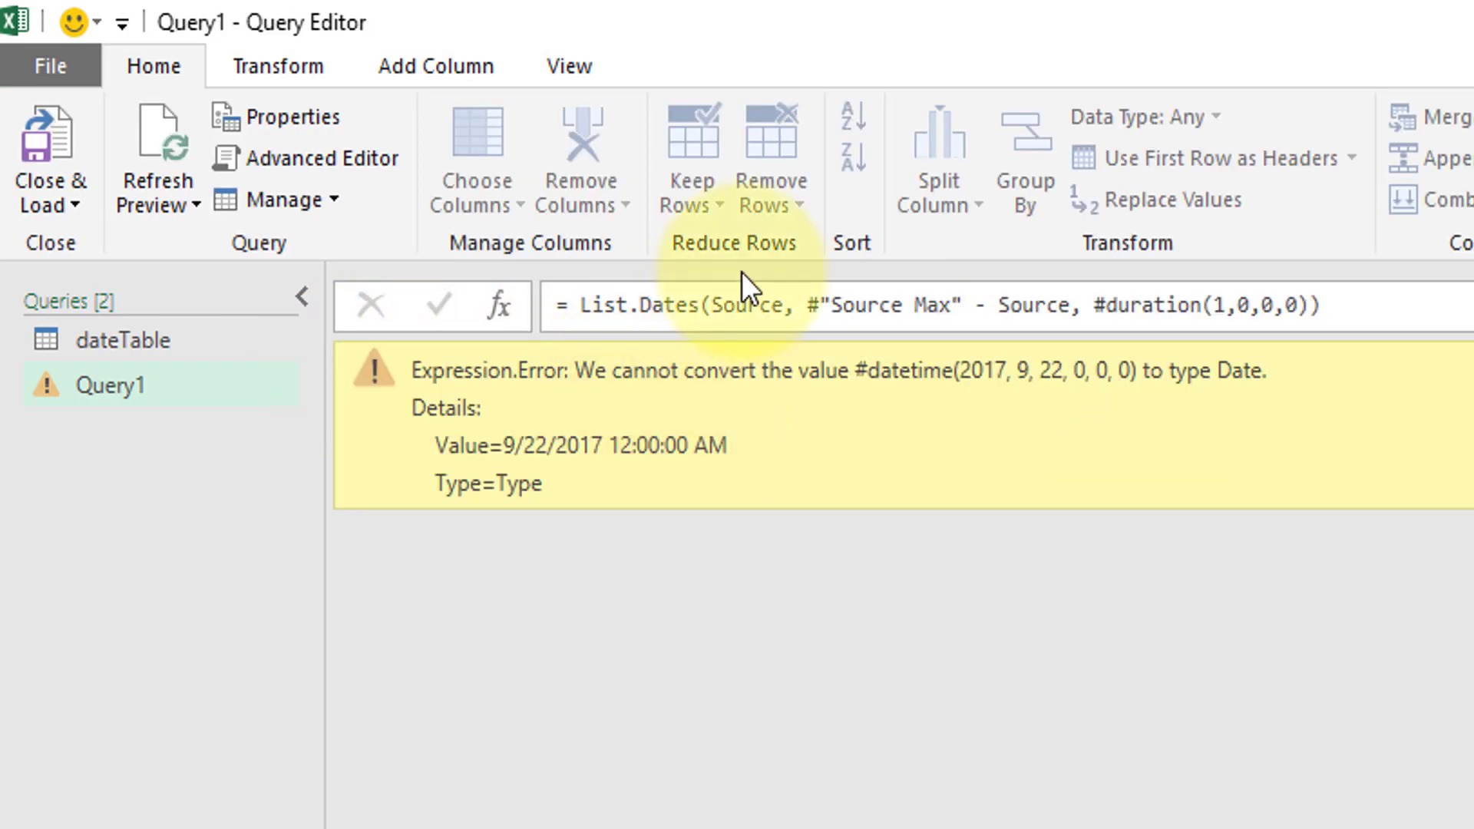
Wrap the start argument as Date.From(Source) in the List.Dates formula
click(712, 304)
text(Date.From()
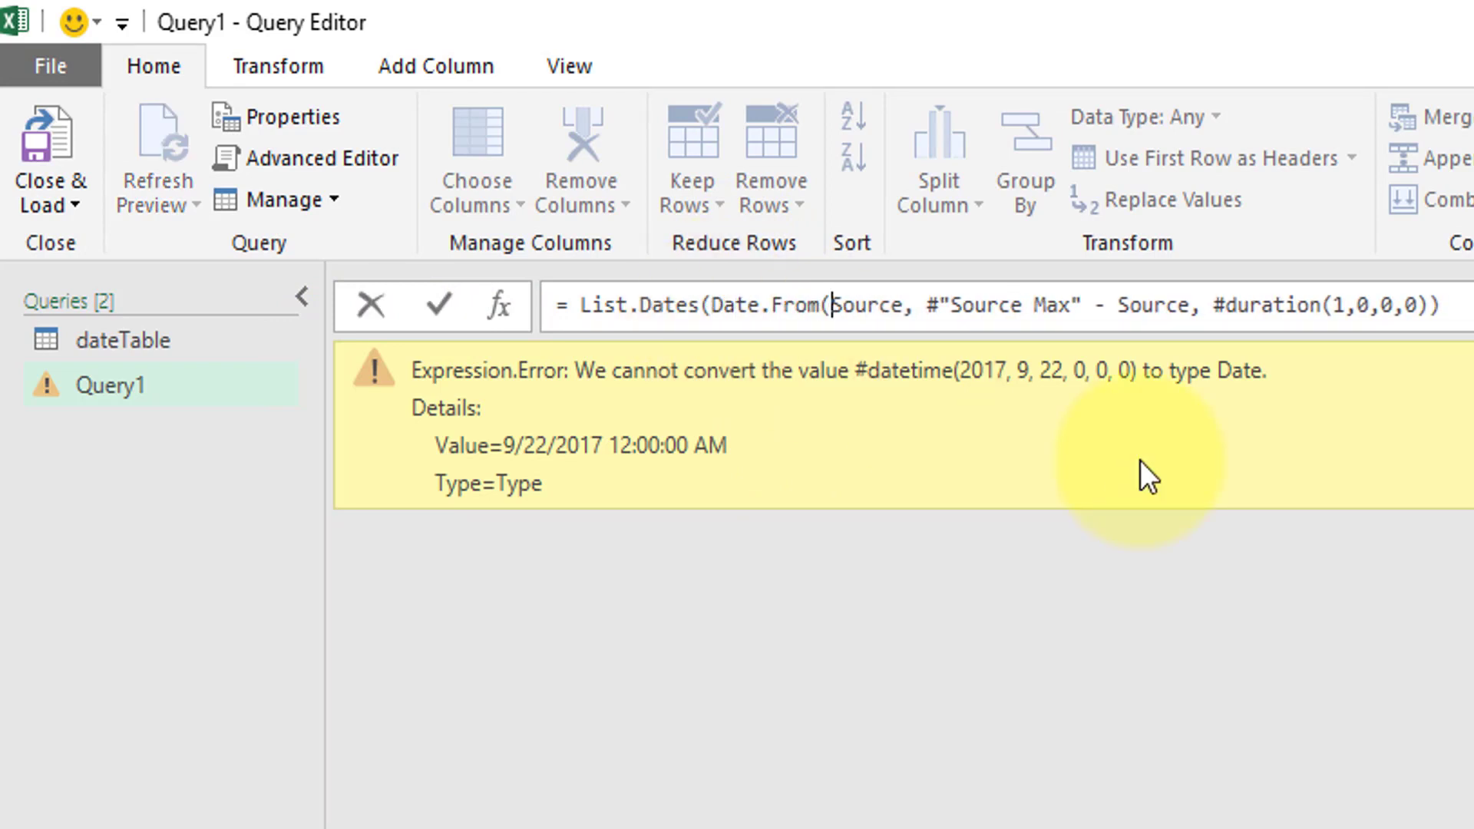
key(Right)
key(Right)
key(Right)
key(Right)
key(Right)
key(Right)
text())
key(Return)
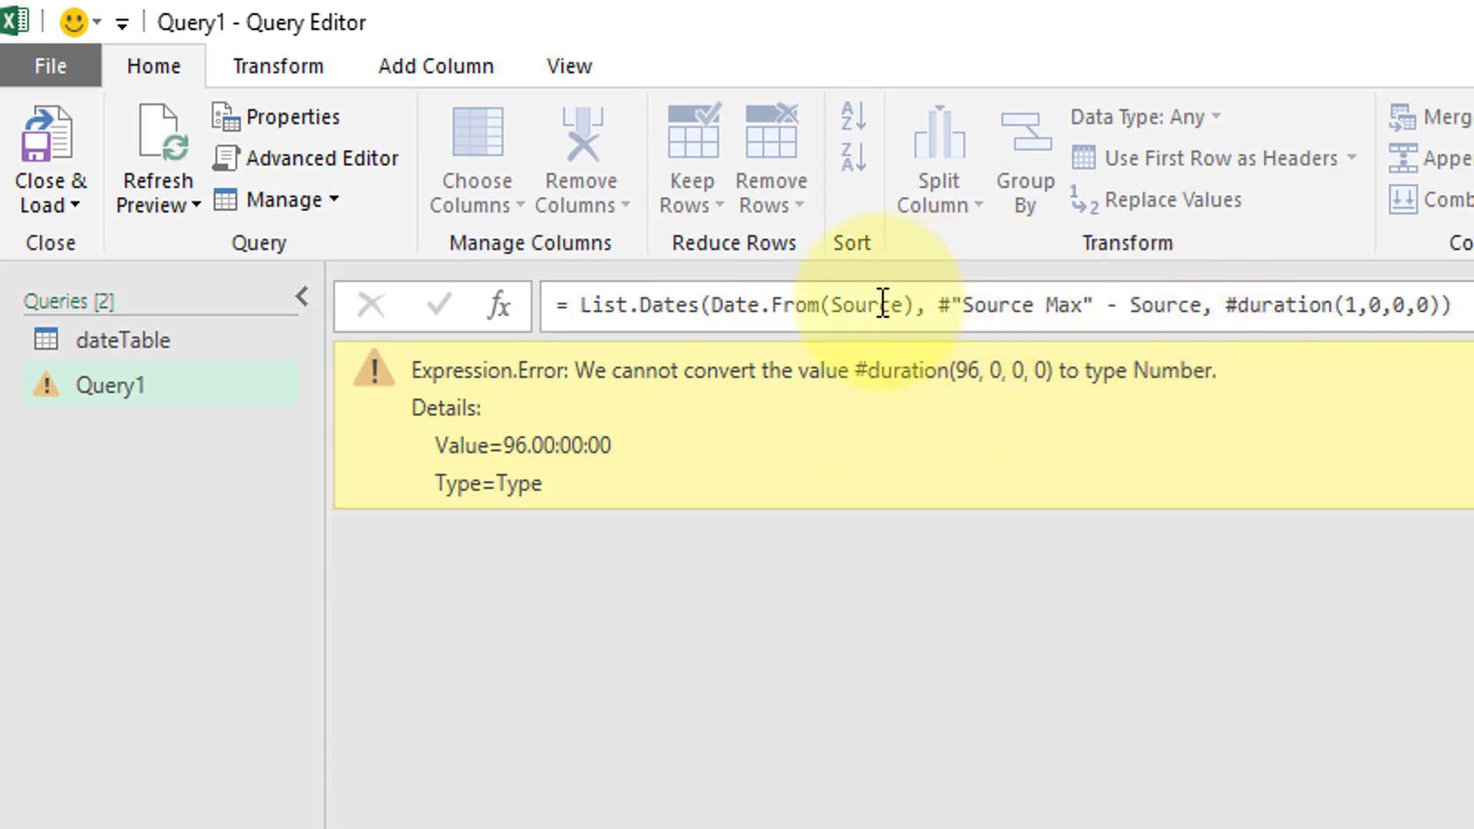
Wrap the Source Max minus Source count in Number.From, giving 96 dates from 9/22/2017
click(937, 305)
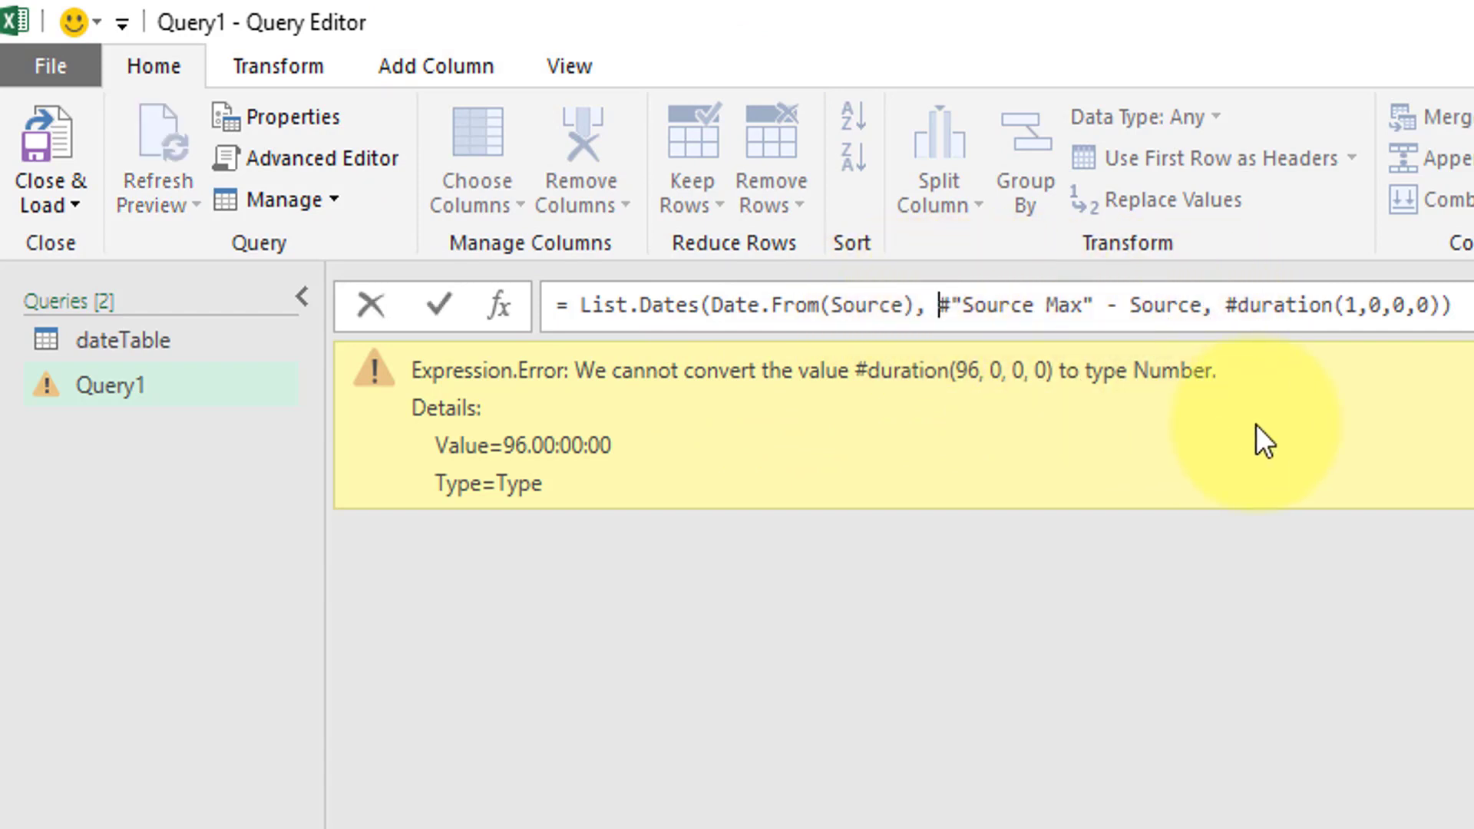
text(Nuiber.From()
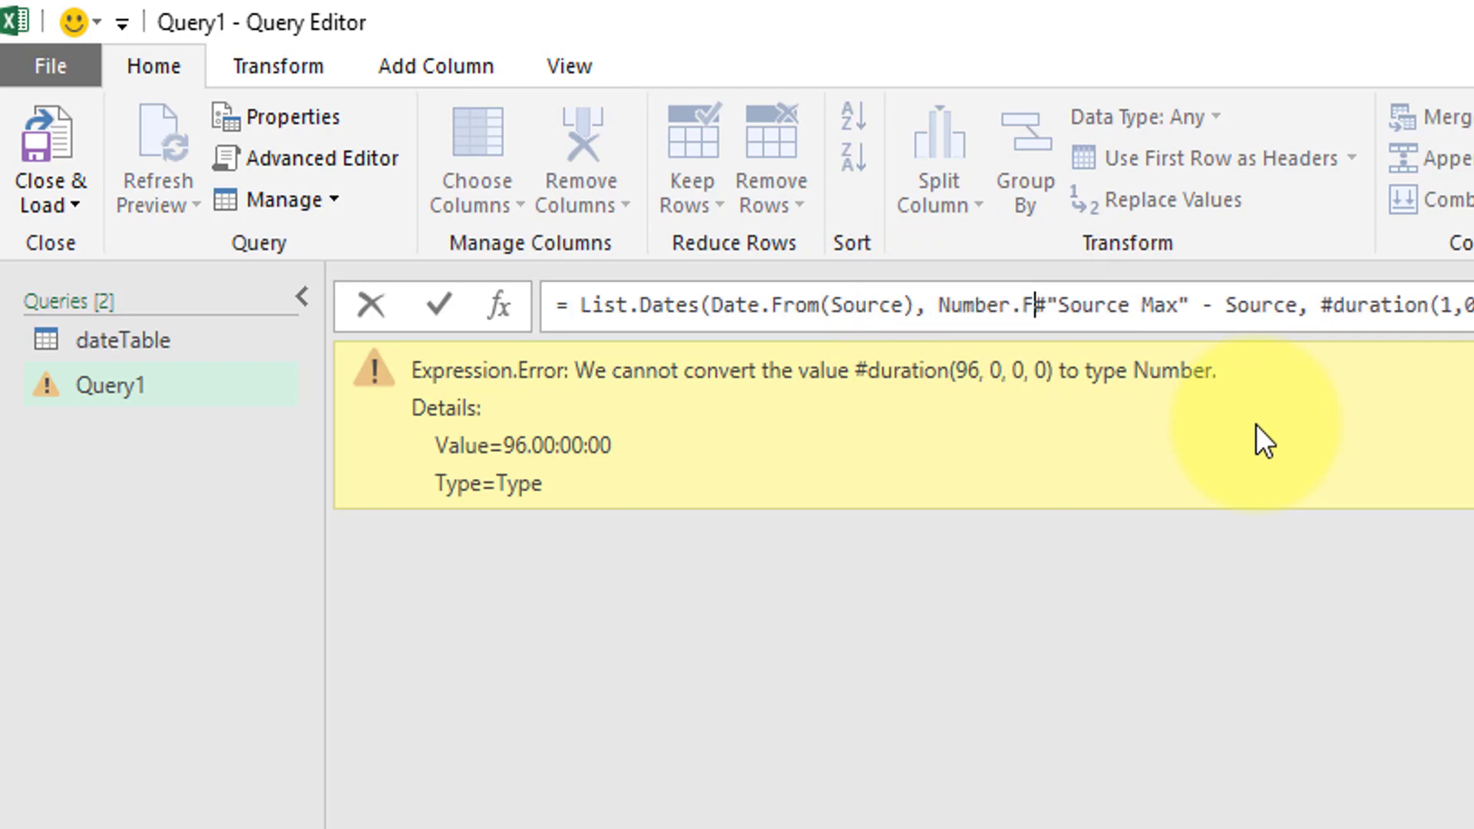
key(ctrl+Right)
key(ctrl+Right)
key(ctrl+Right)
key(ctrl+Right)
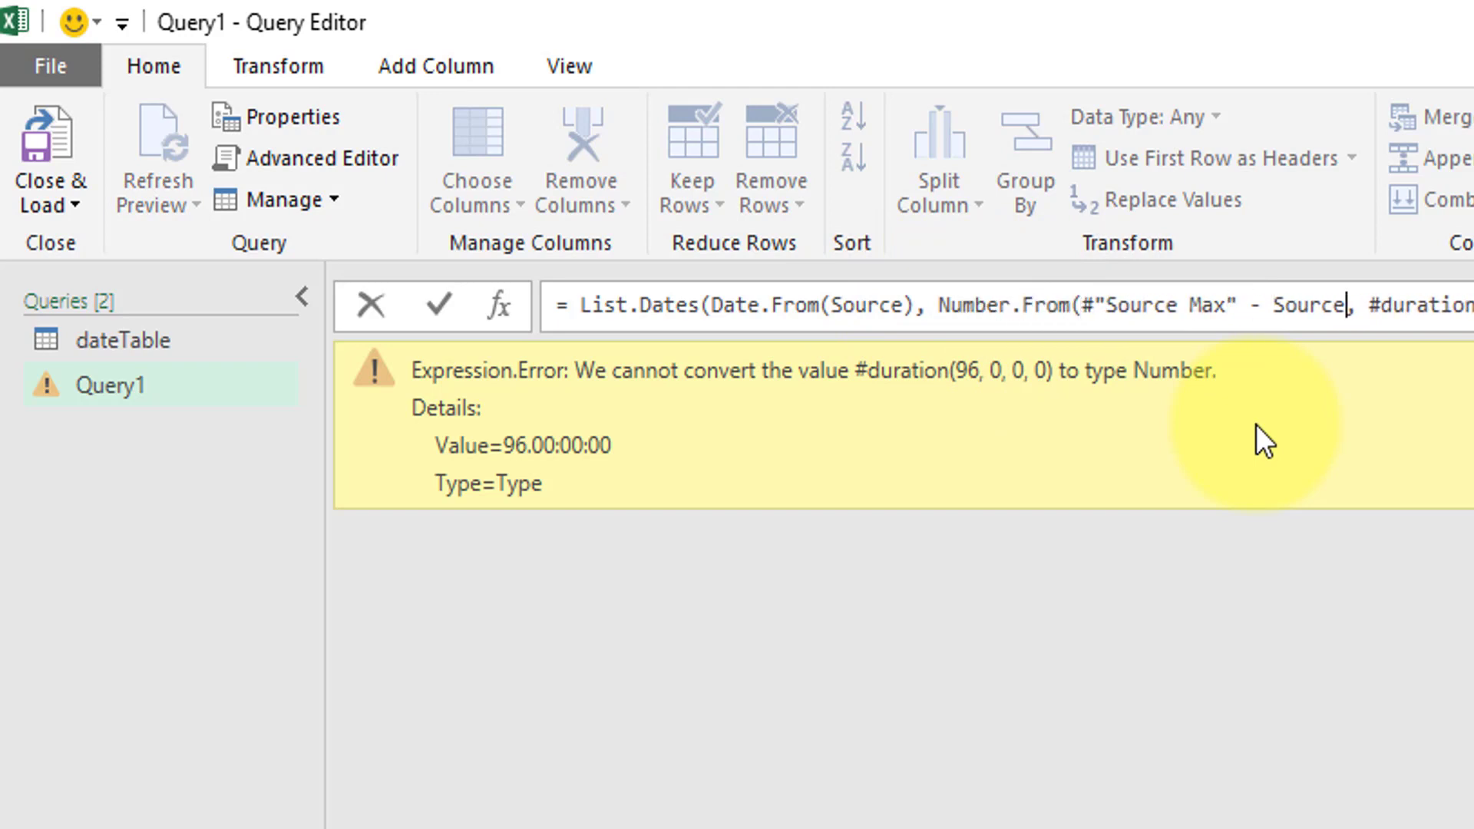
text())
key(Return)
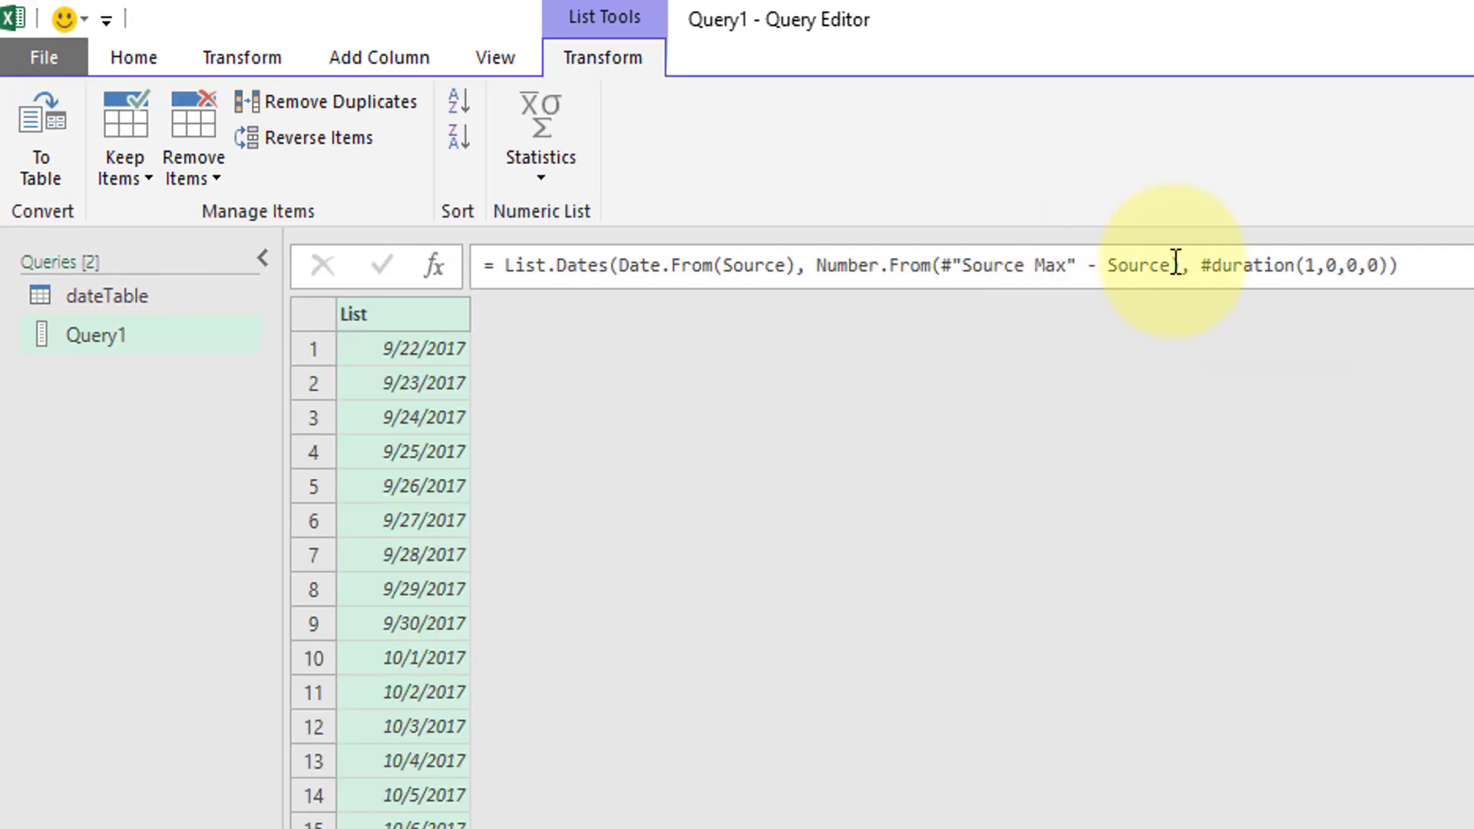
Add + 1 to the day count so the list includes one extra day
click(1173, 265)
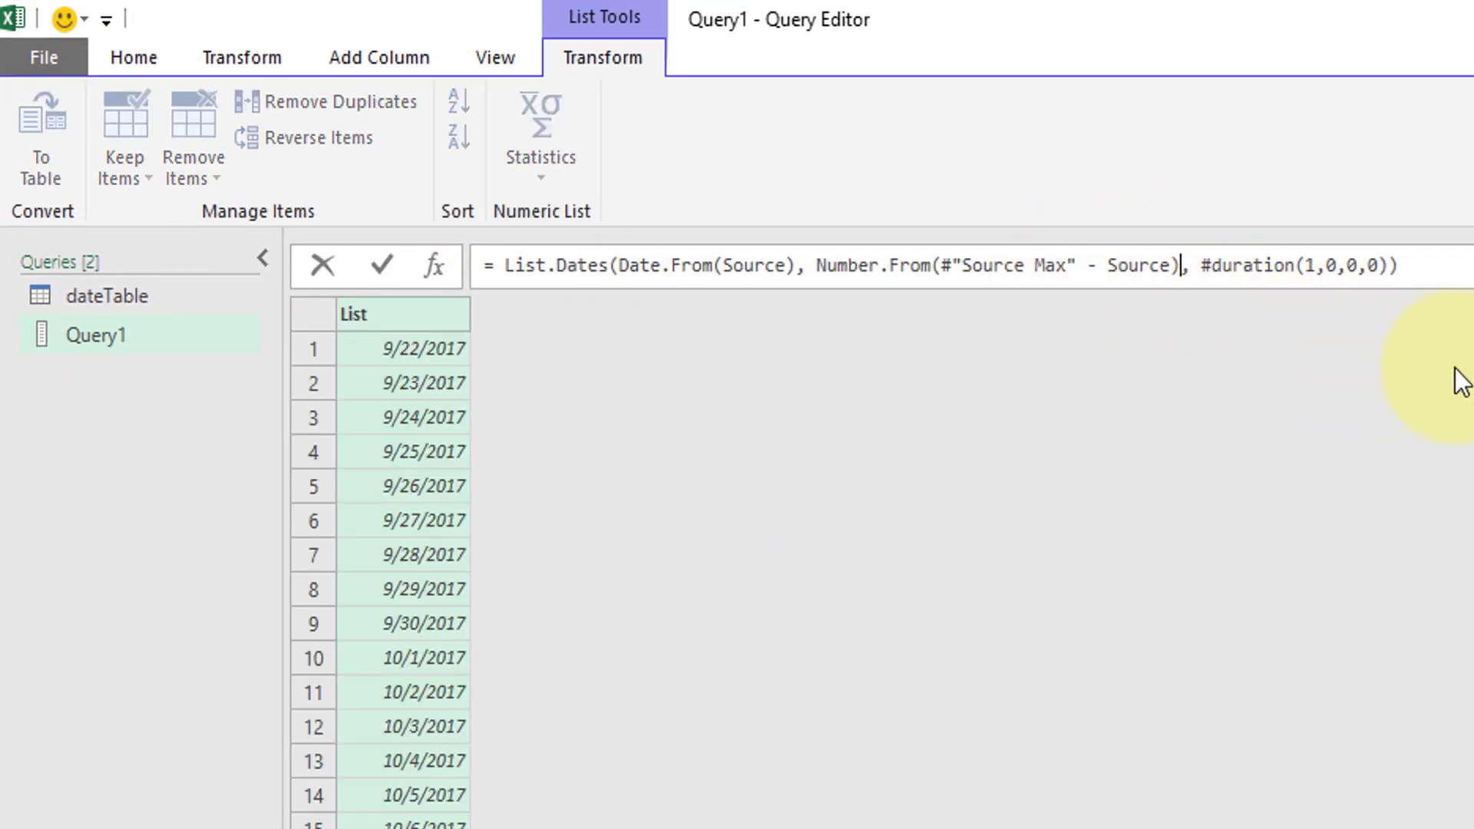
text() + 1)
key(Return)
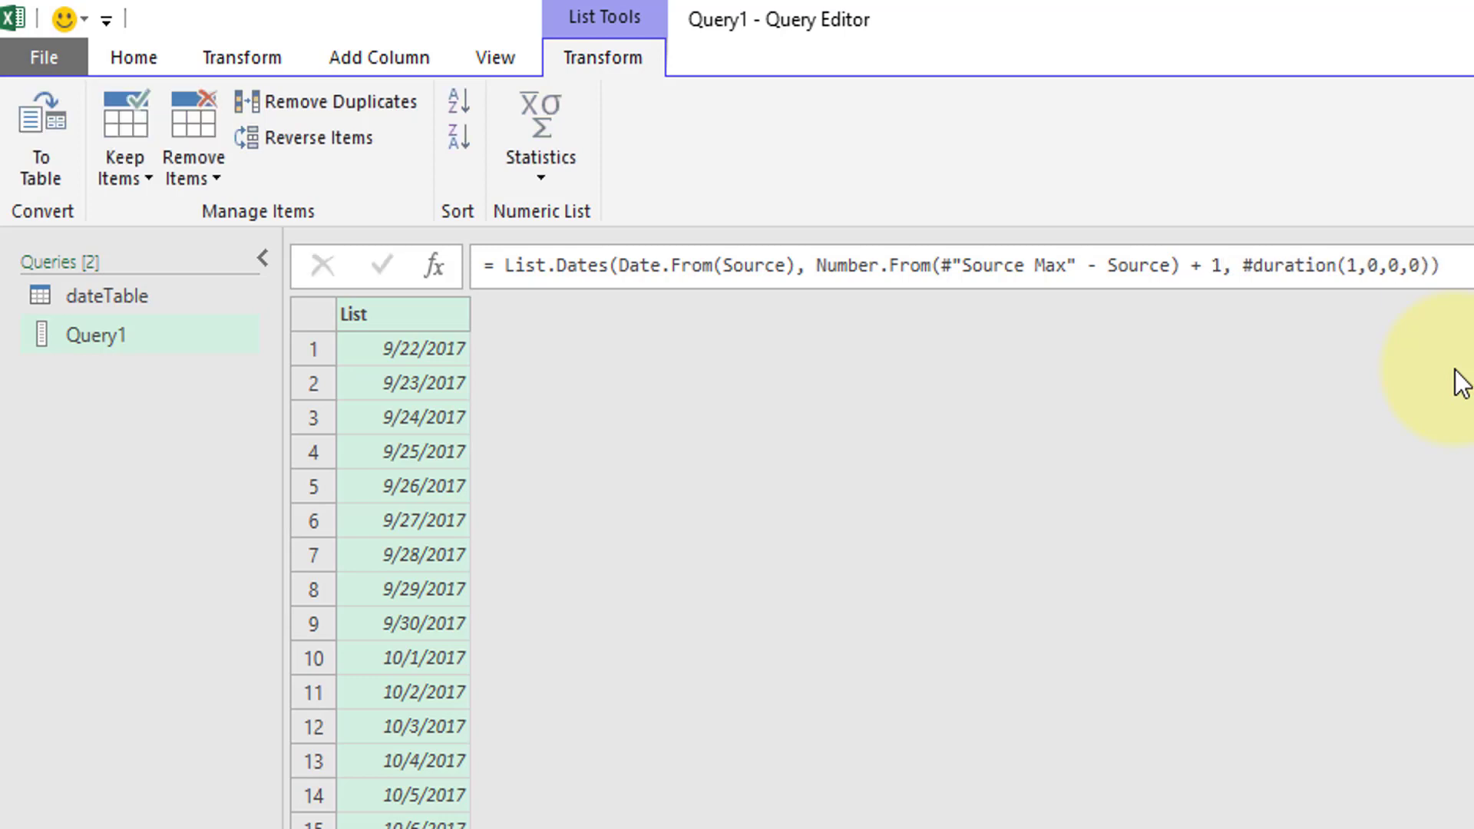
scroll(900, 763, down, 4)
scroll(900, 763, down, 15)
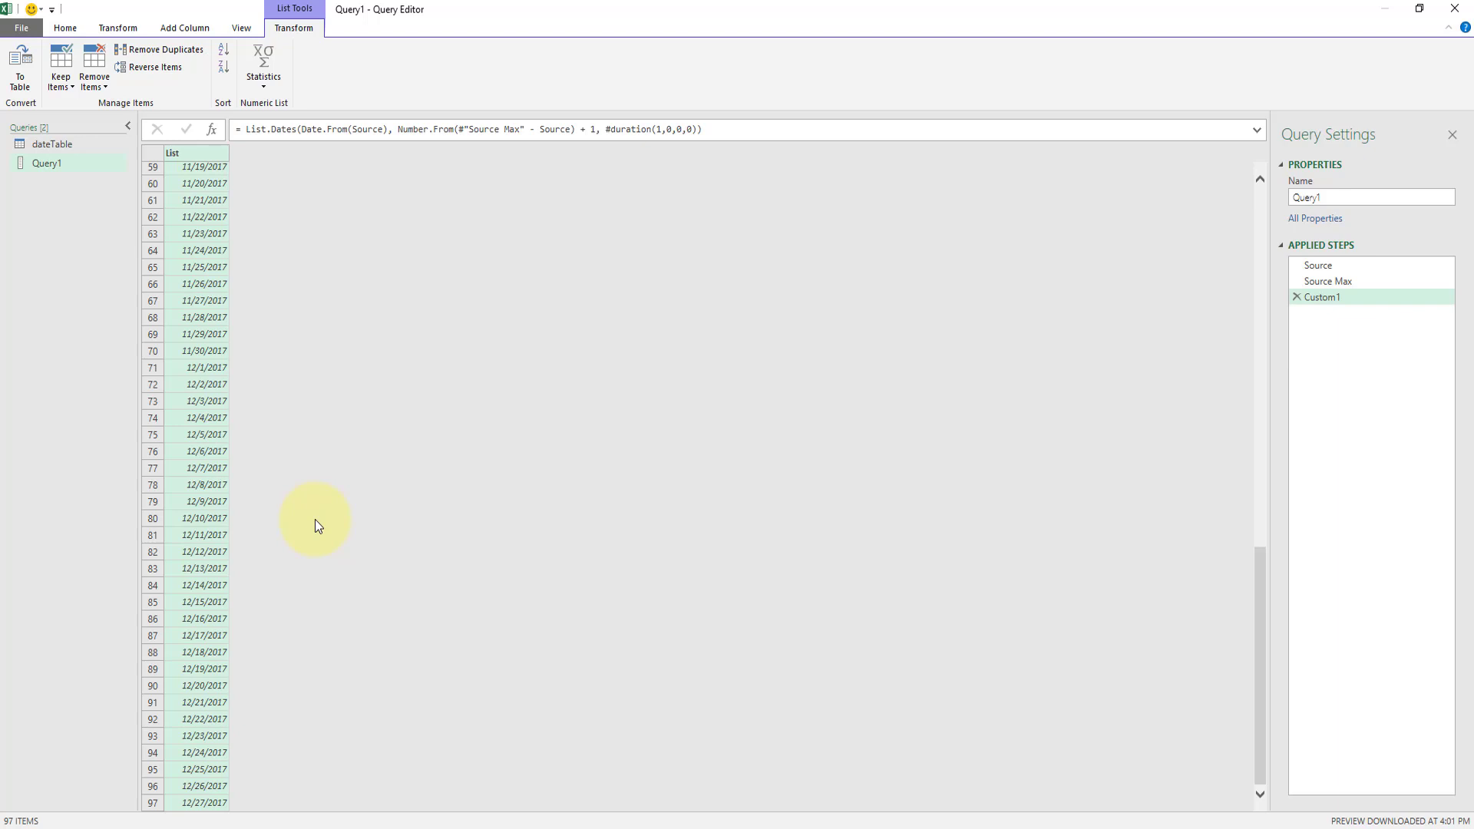
Replace Number.From with Duration.Days, returning 97 dates through 12/27/2017
drag(353, 129, 301, 129)
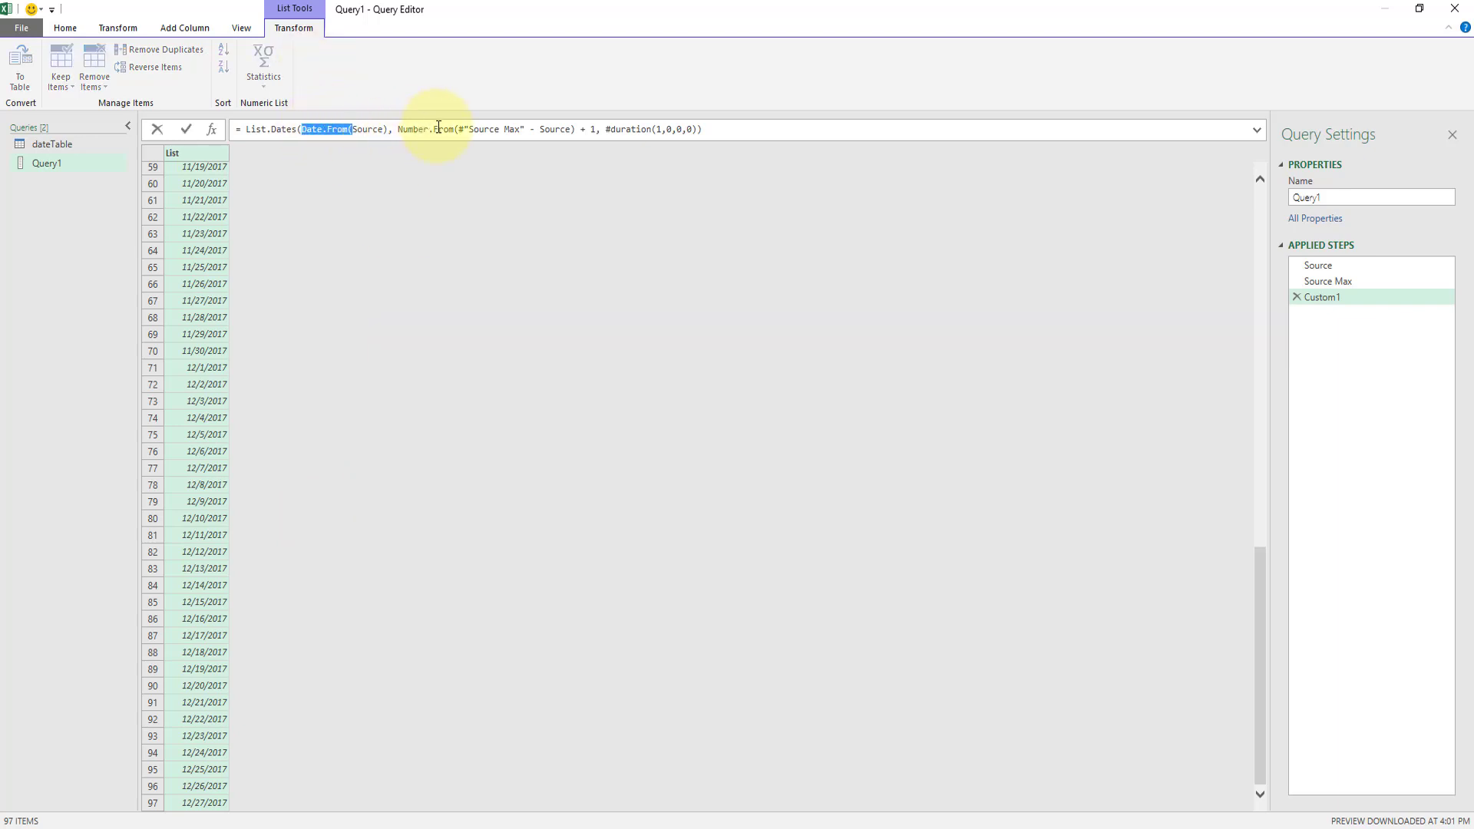
double_click(404, 131)
text(Durati)
text(on.Days)
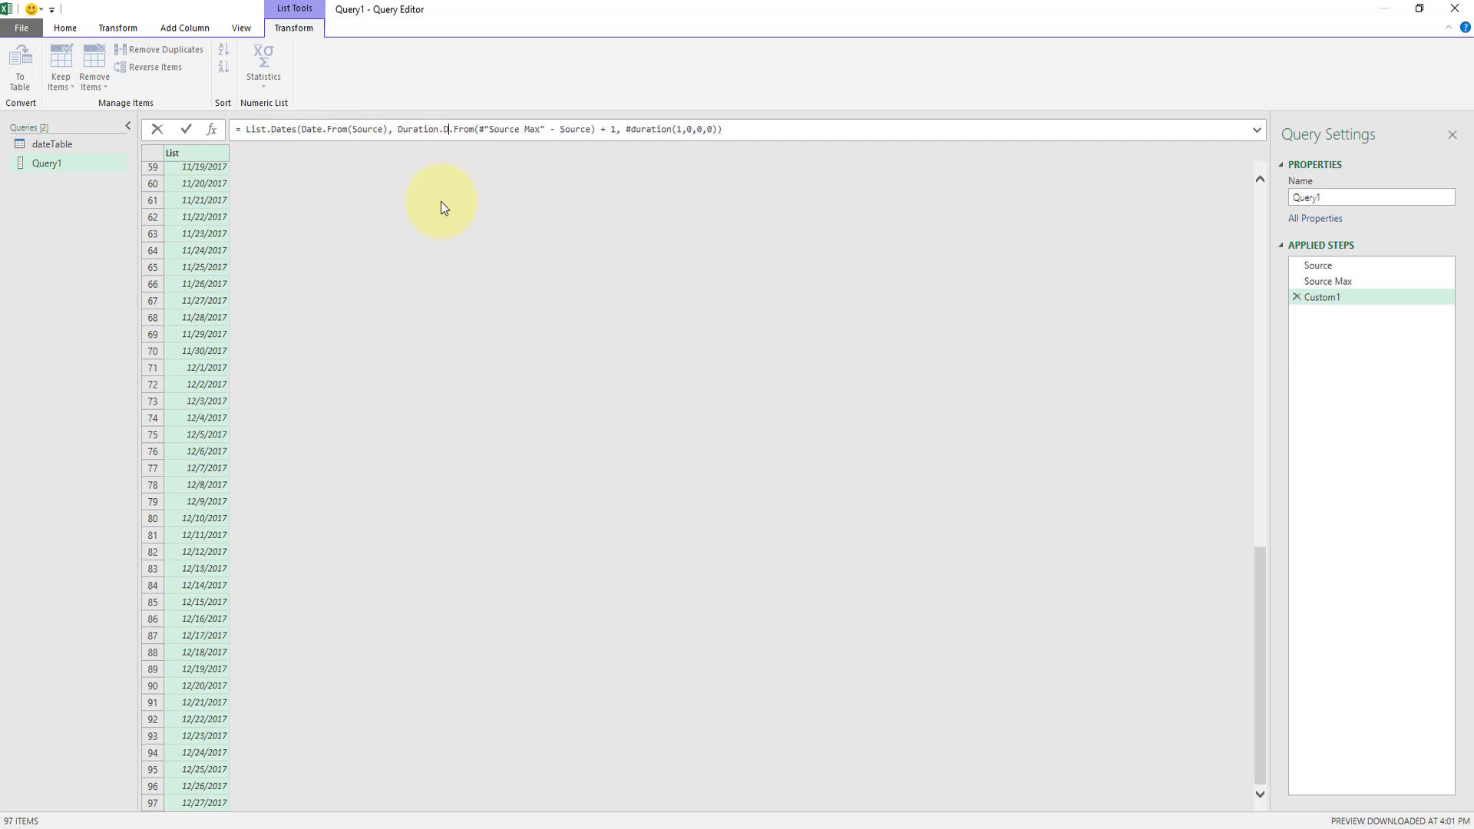
key(Delete)
key(Delete)
key(Delete)
key(Delete)
key(Delete)
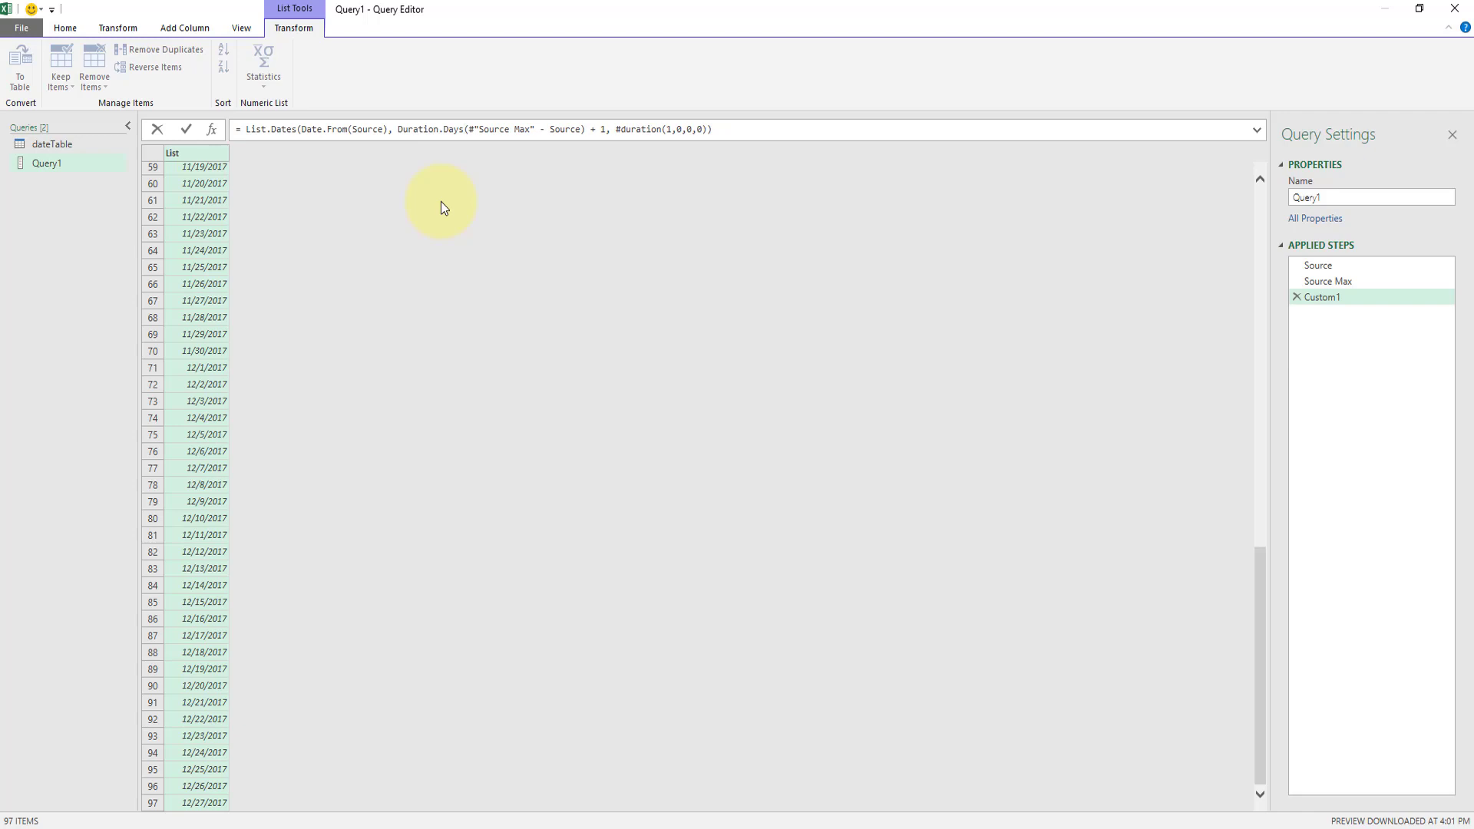
key(Return)
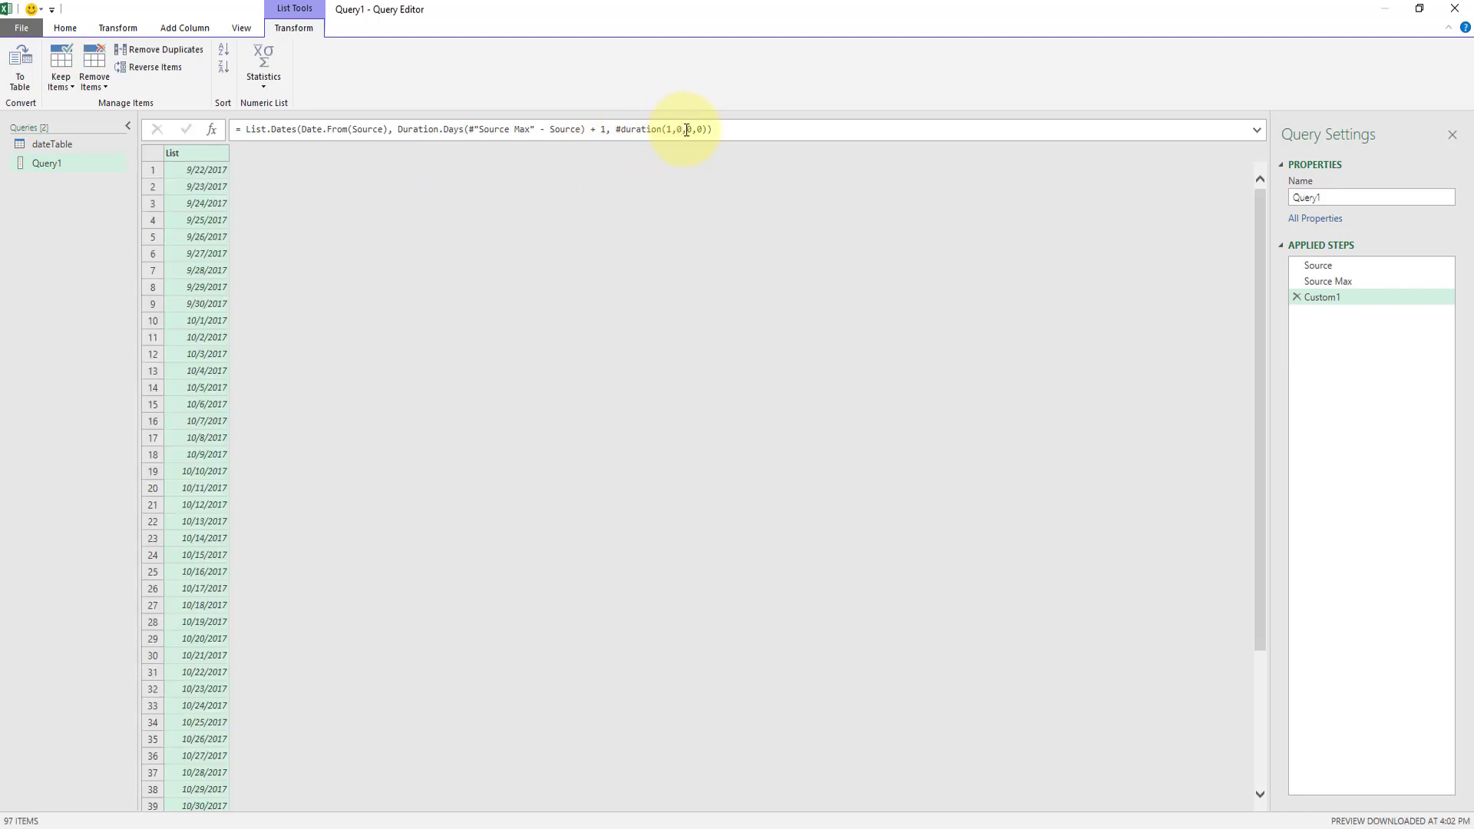
click(716, 128)
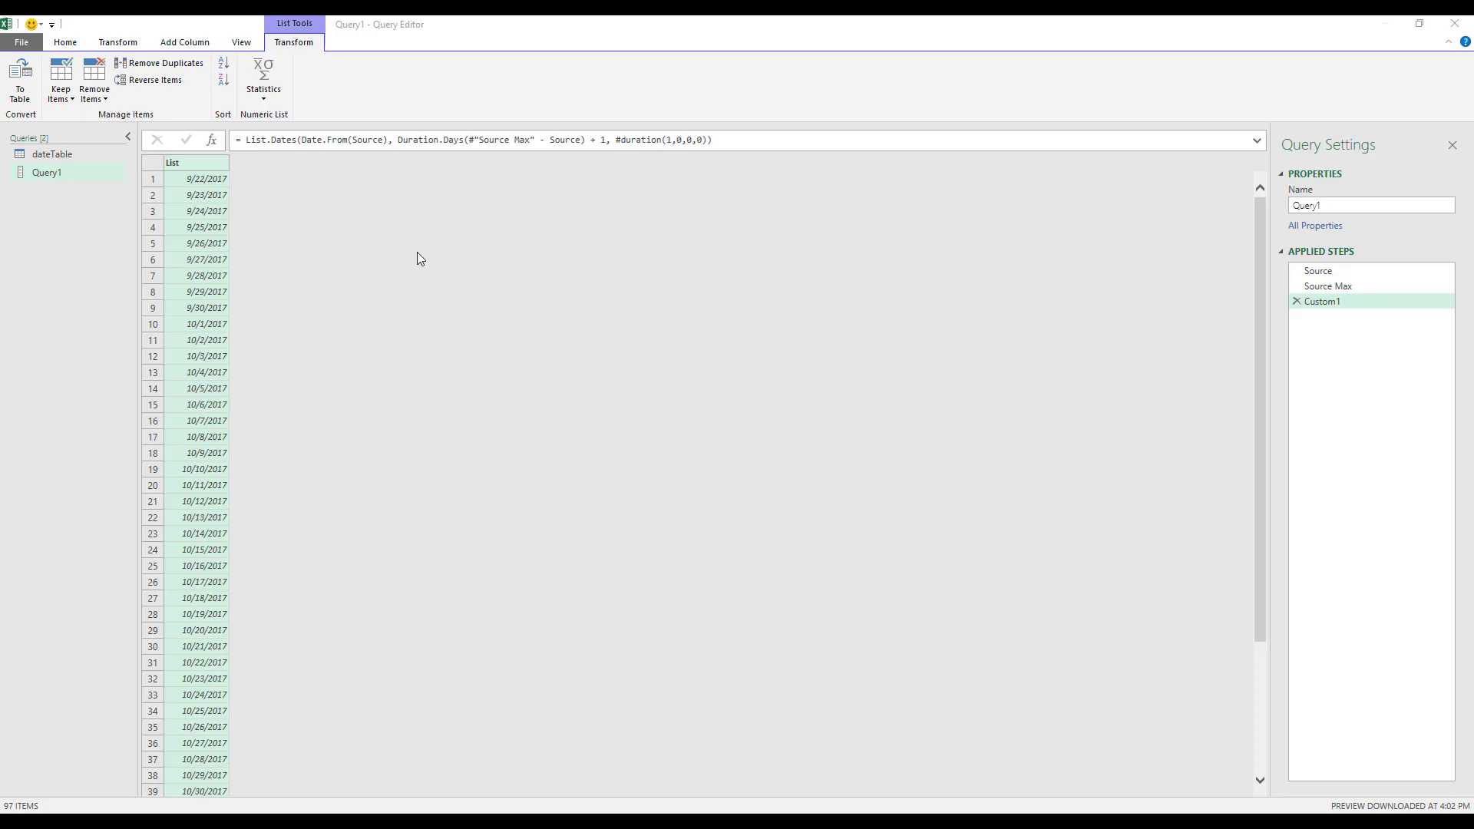
Convert the date list To Table with delimiter None, giving a 97-row Column1
click(306, 46)
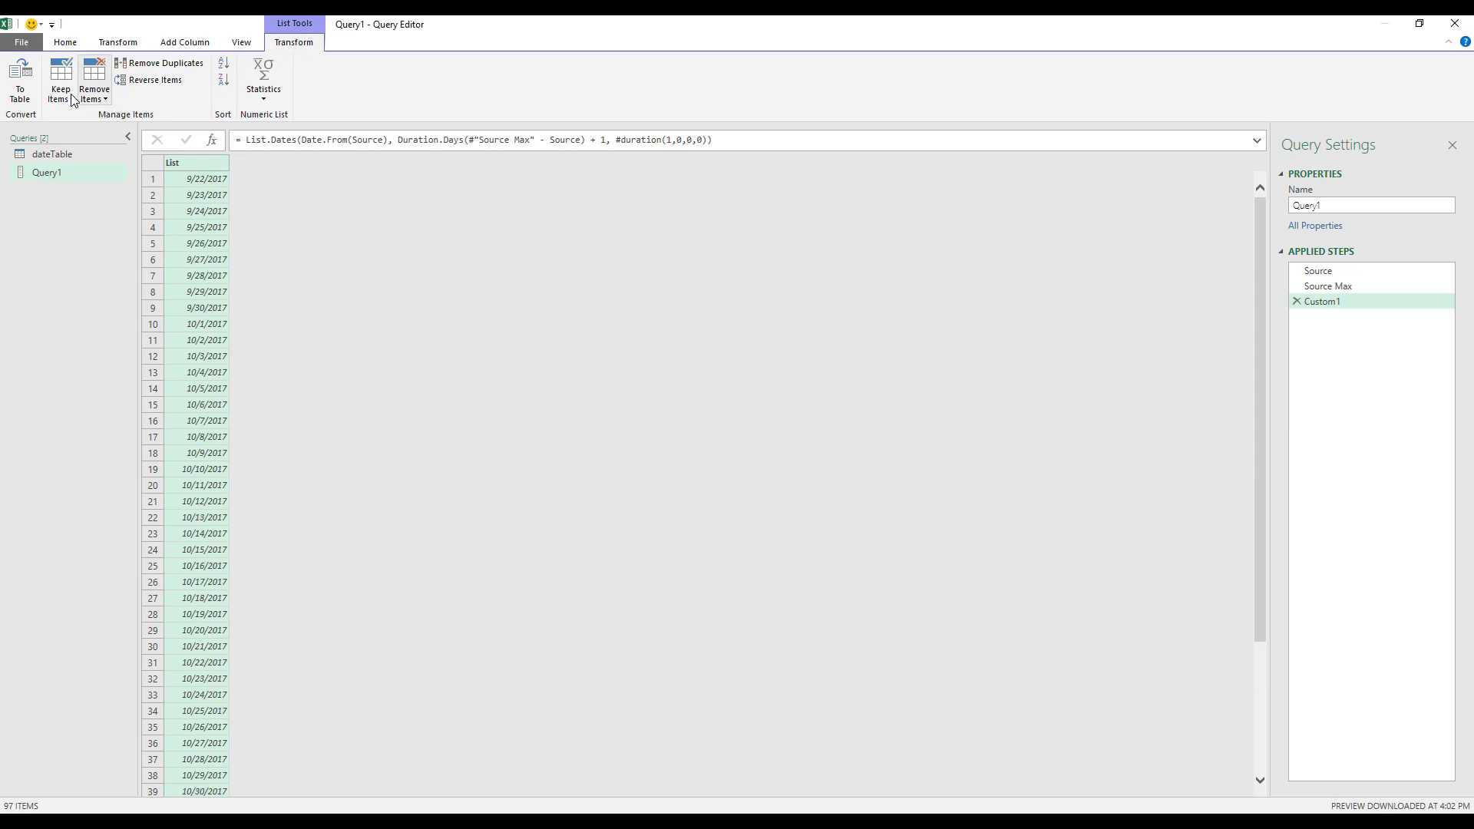
click(25, 74)
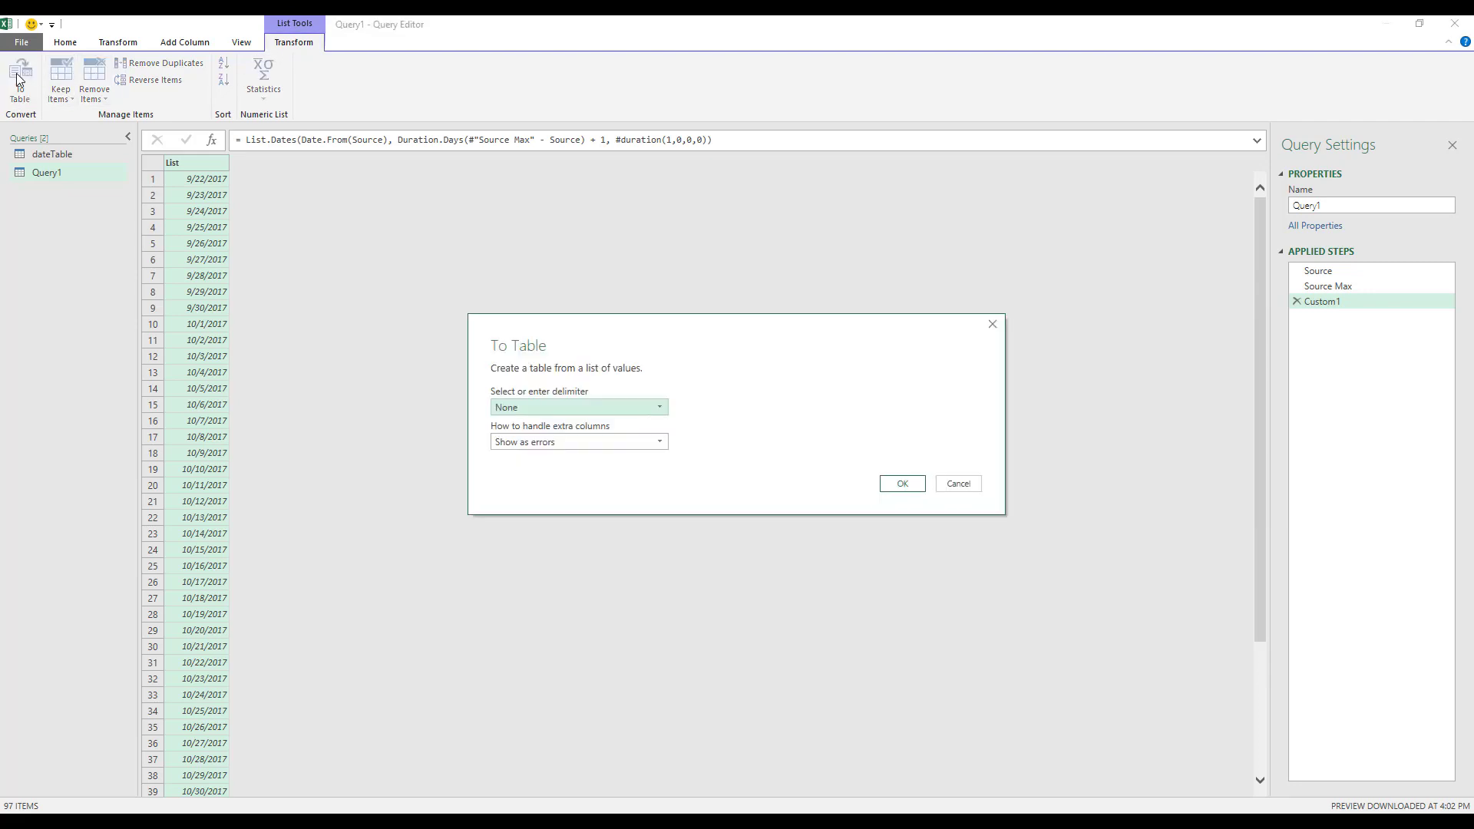
click(901, 485)
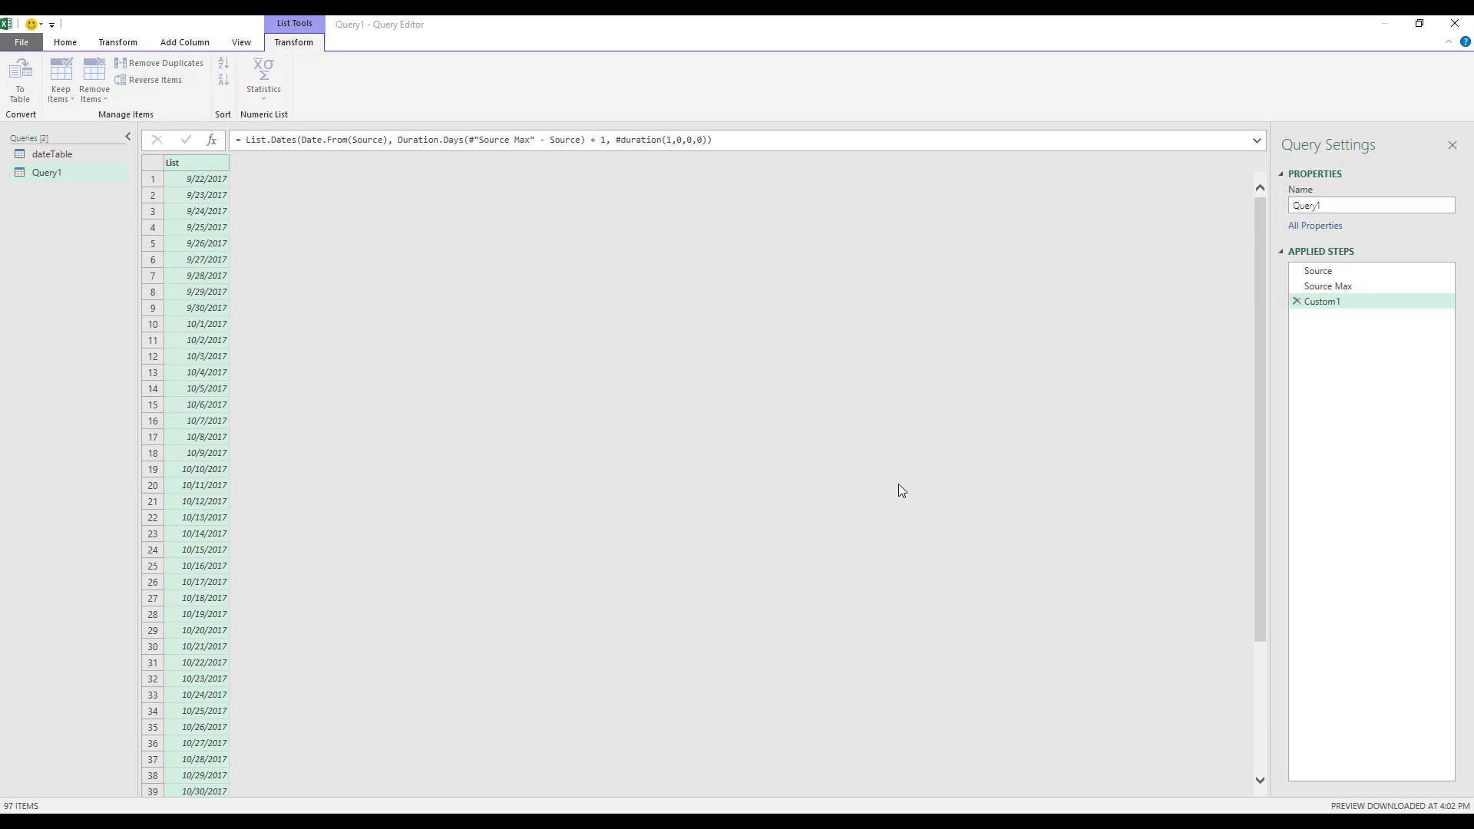
Add Year, Month and Quarter columns derived from Column1's dates
click(201, 46)
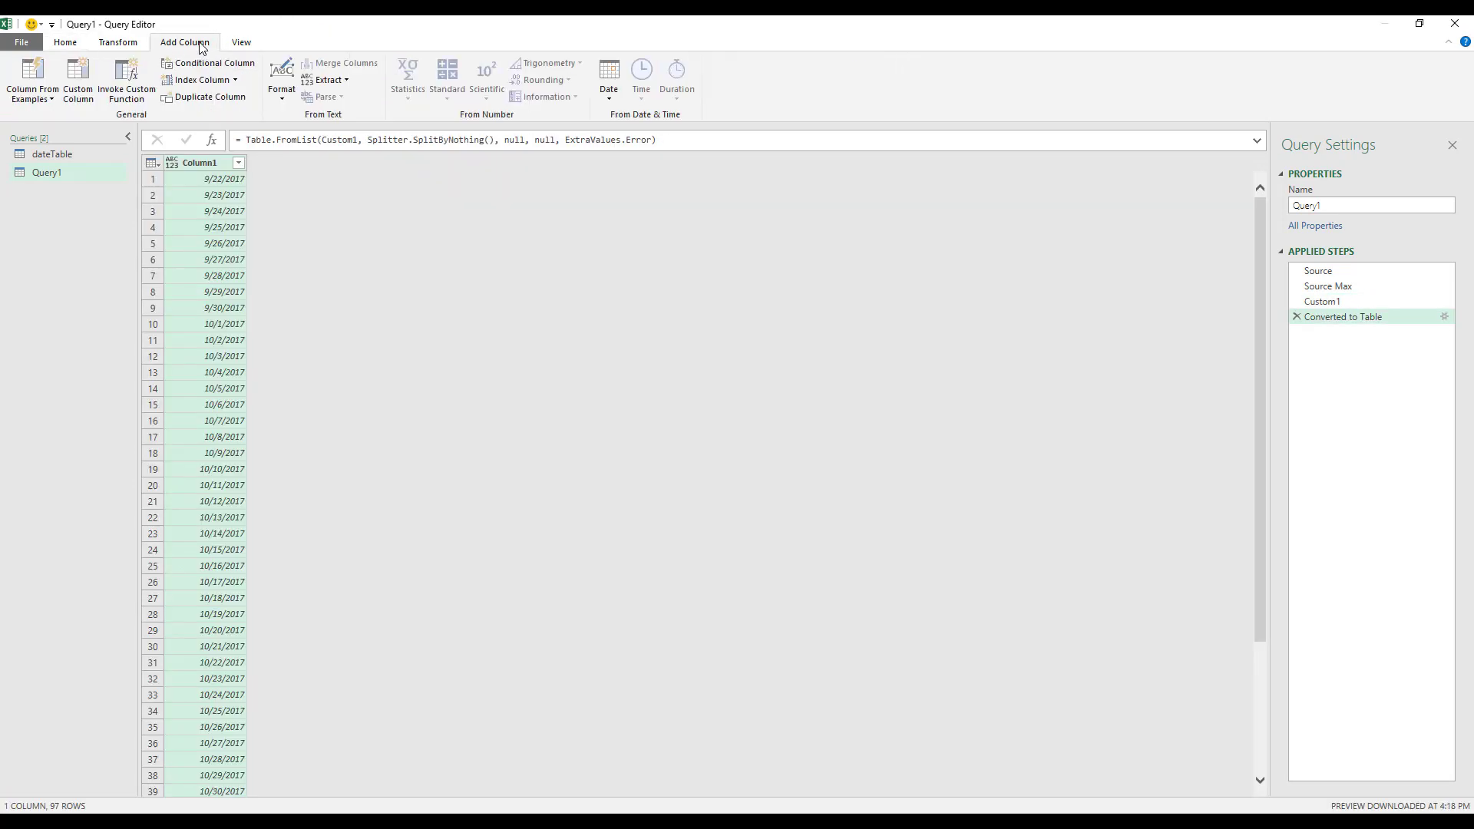
click(610, 90)
mouse_move(658, 171)
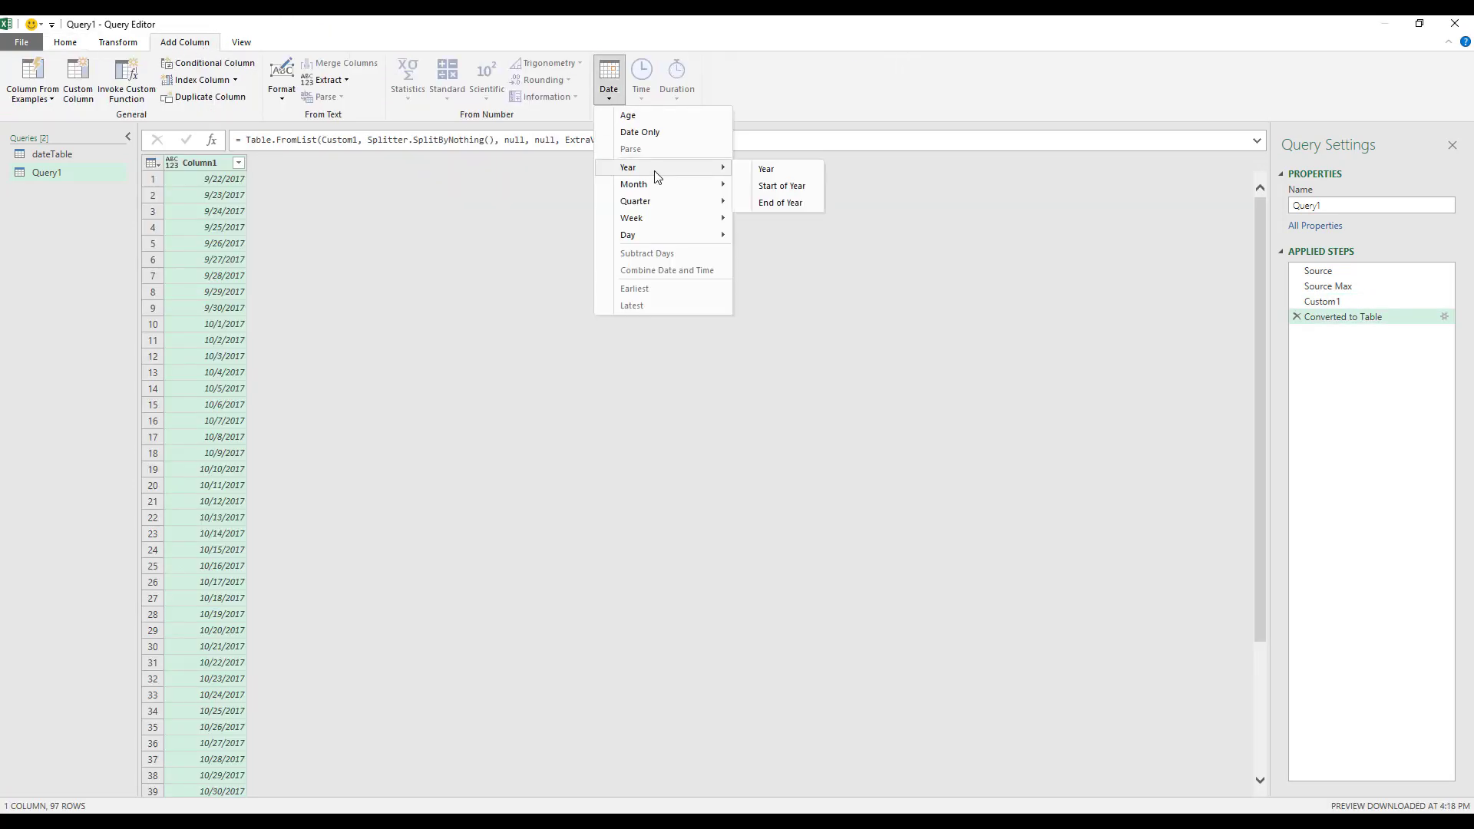
click(760, 170)
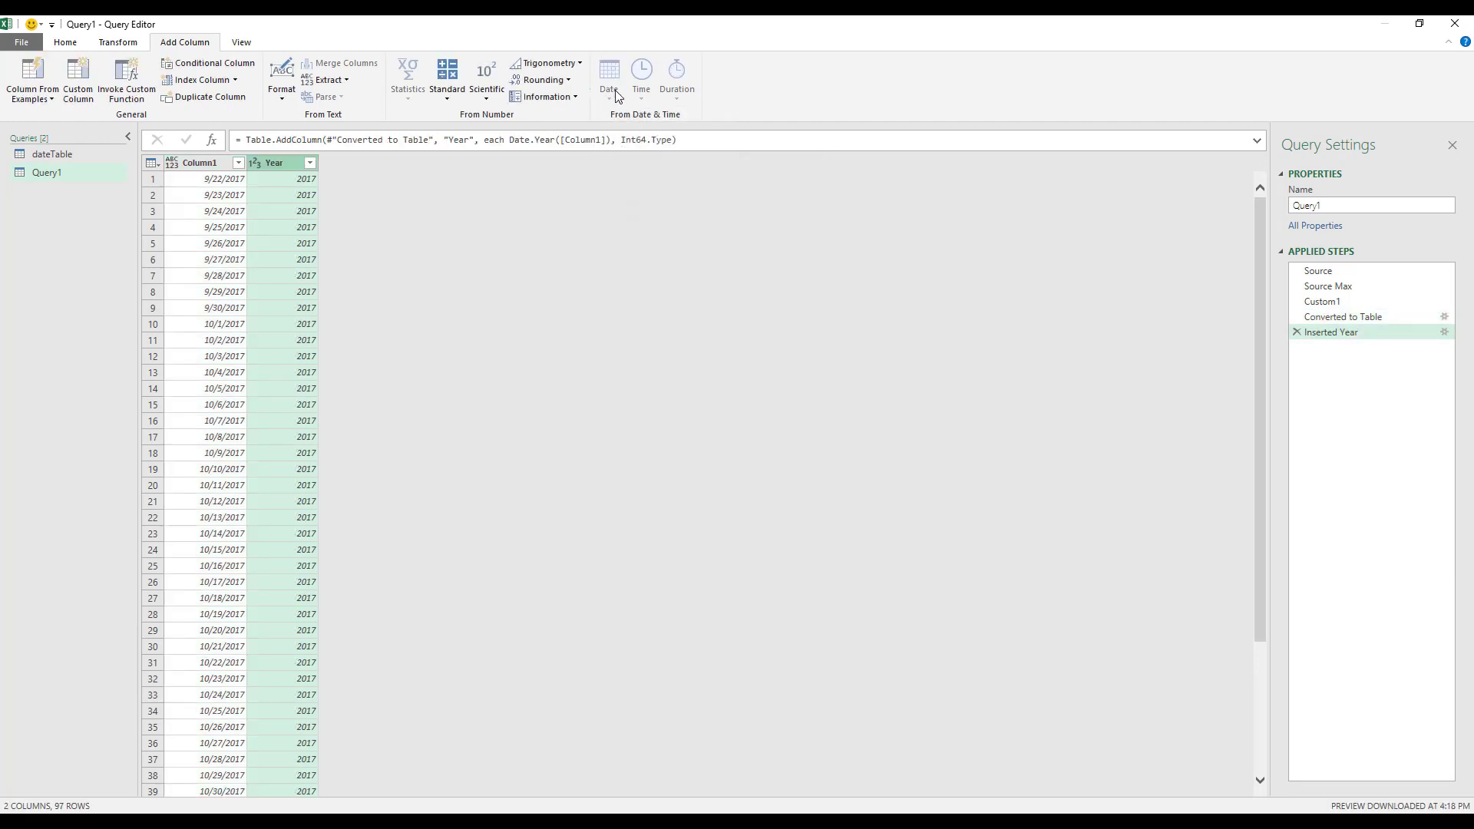
click(197, 163)
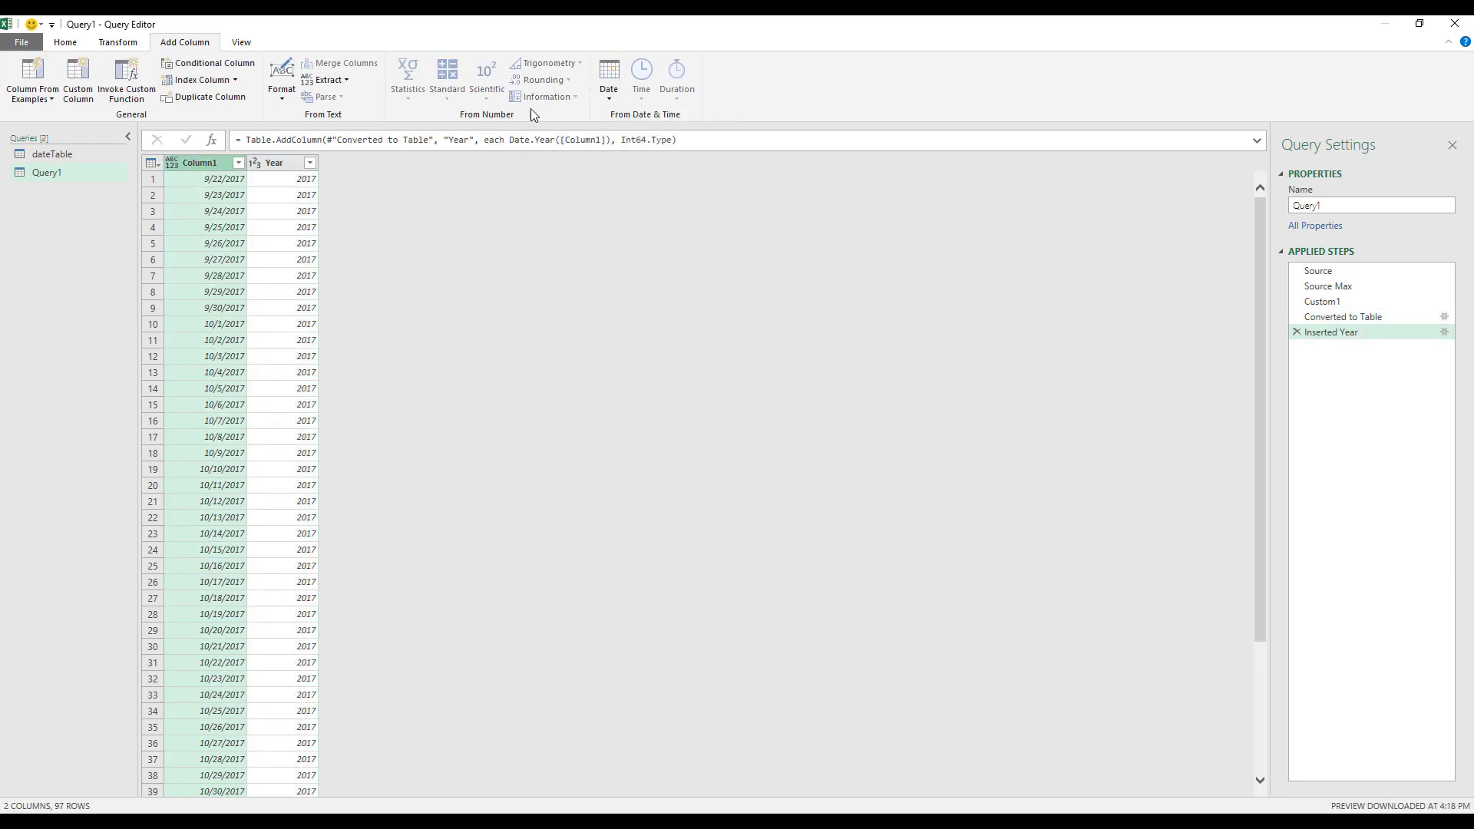
click(607, 89)
mouse_move(651, 184)
click(748, 192)
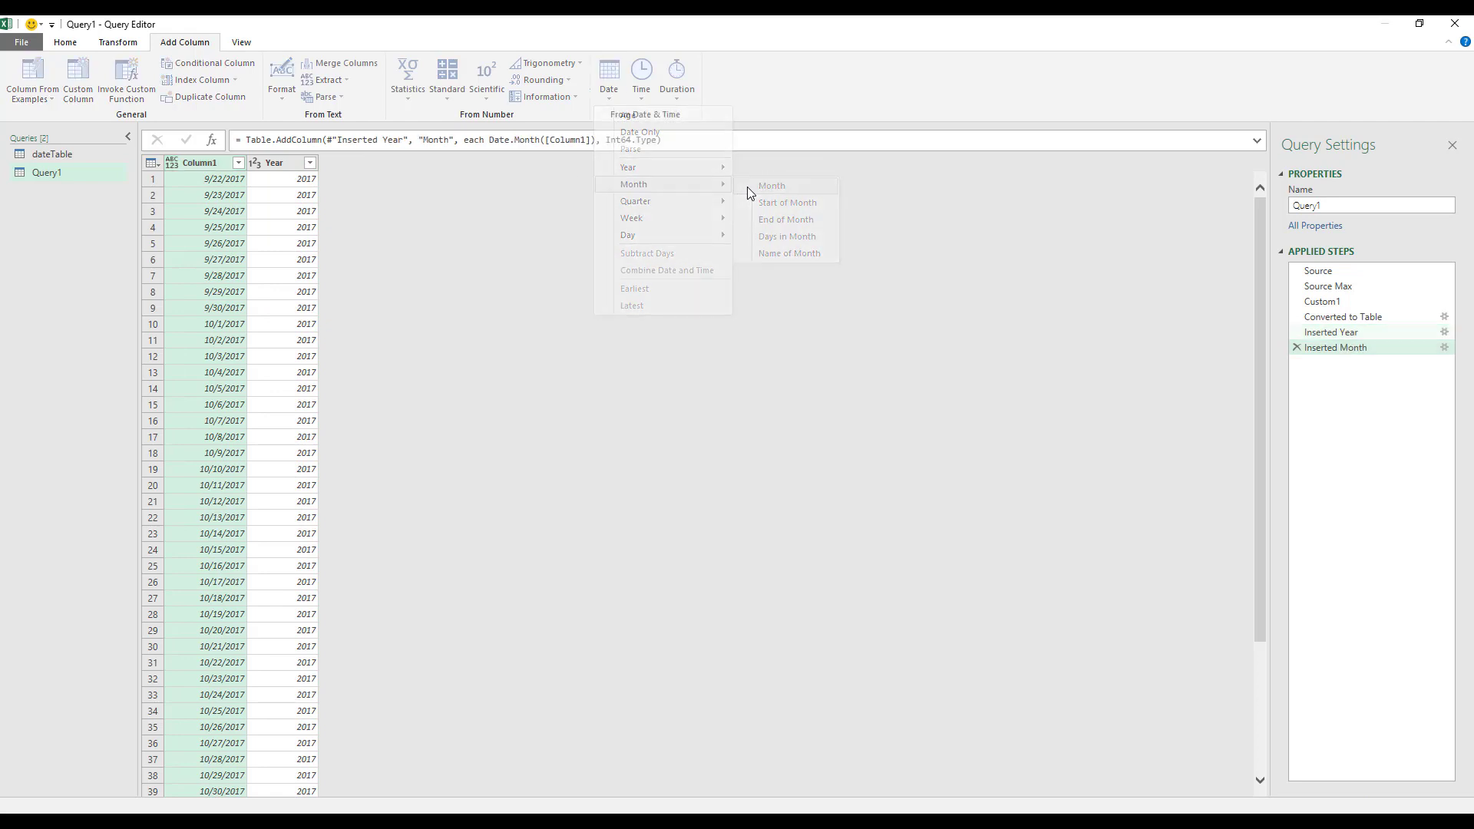
click(215, 163)
click(620, 90)
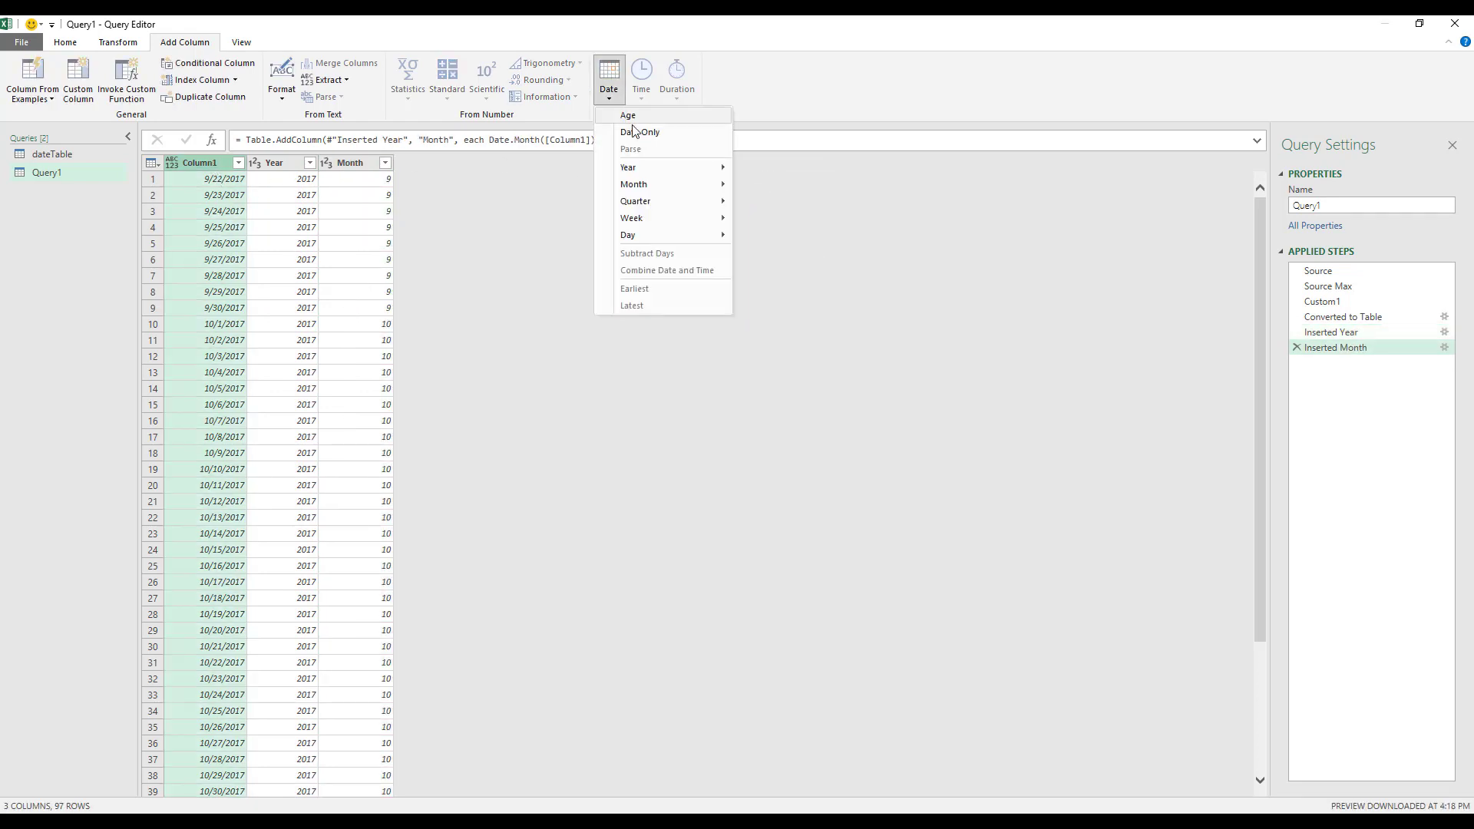
mouse_move(707, 202)
click(775, 205)
Add Week of Year, Day and Day Name columns derived from Column1's dates
click(215, 163)
click(608, 84)
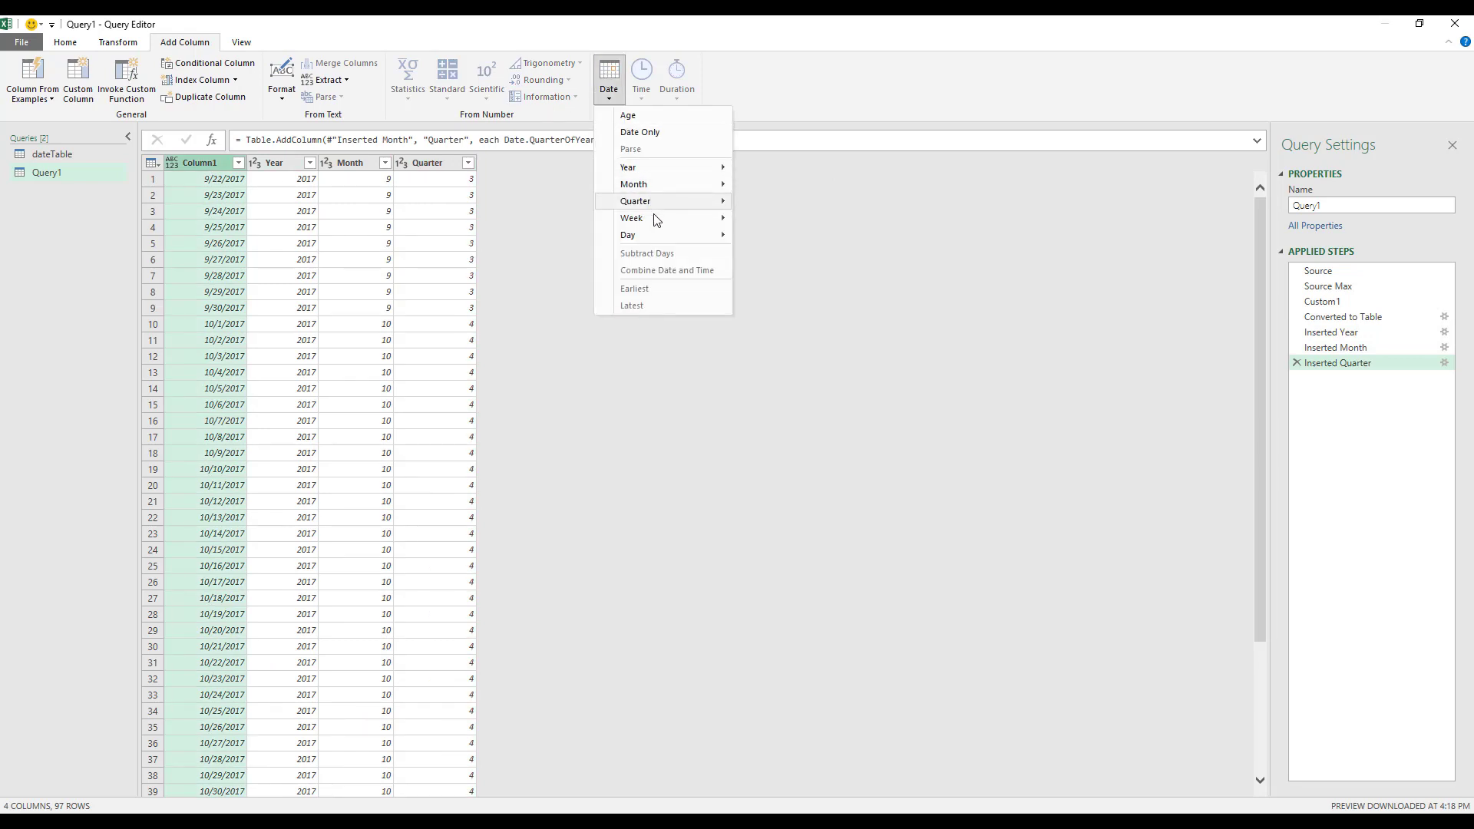
mouse_move(656, 222)
click(760, 219)
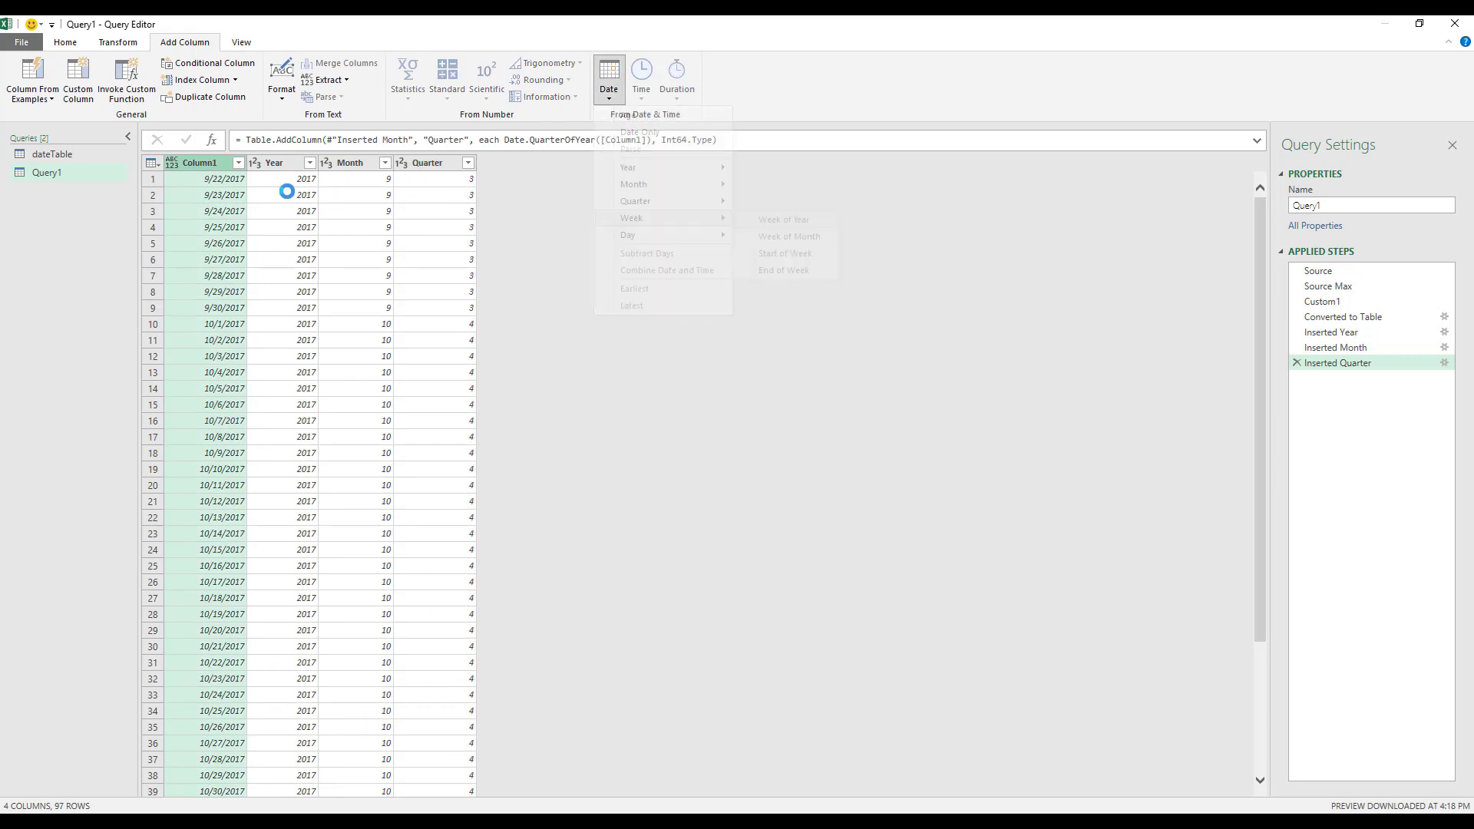
click(204, 169)
click(608, 81)
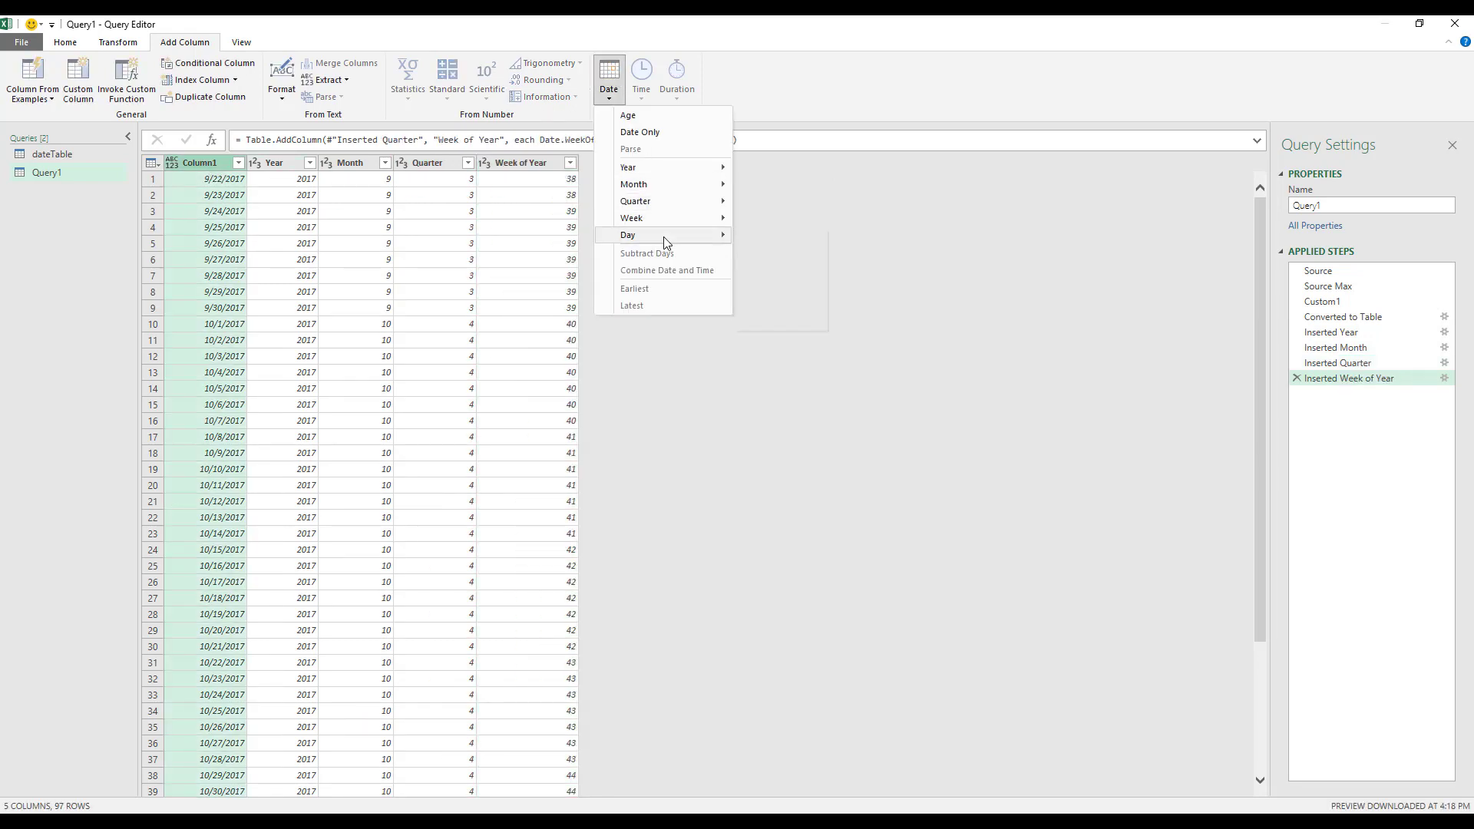
mouse_move(664, 242)
click(767, 237)
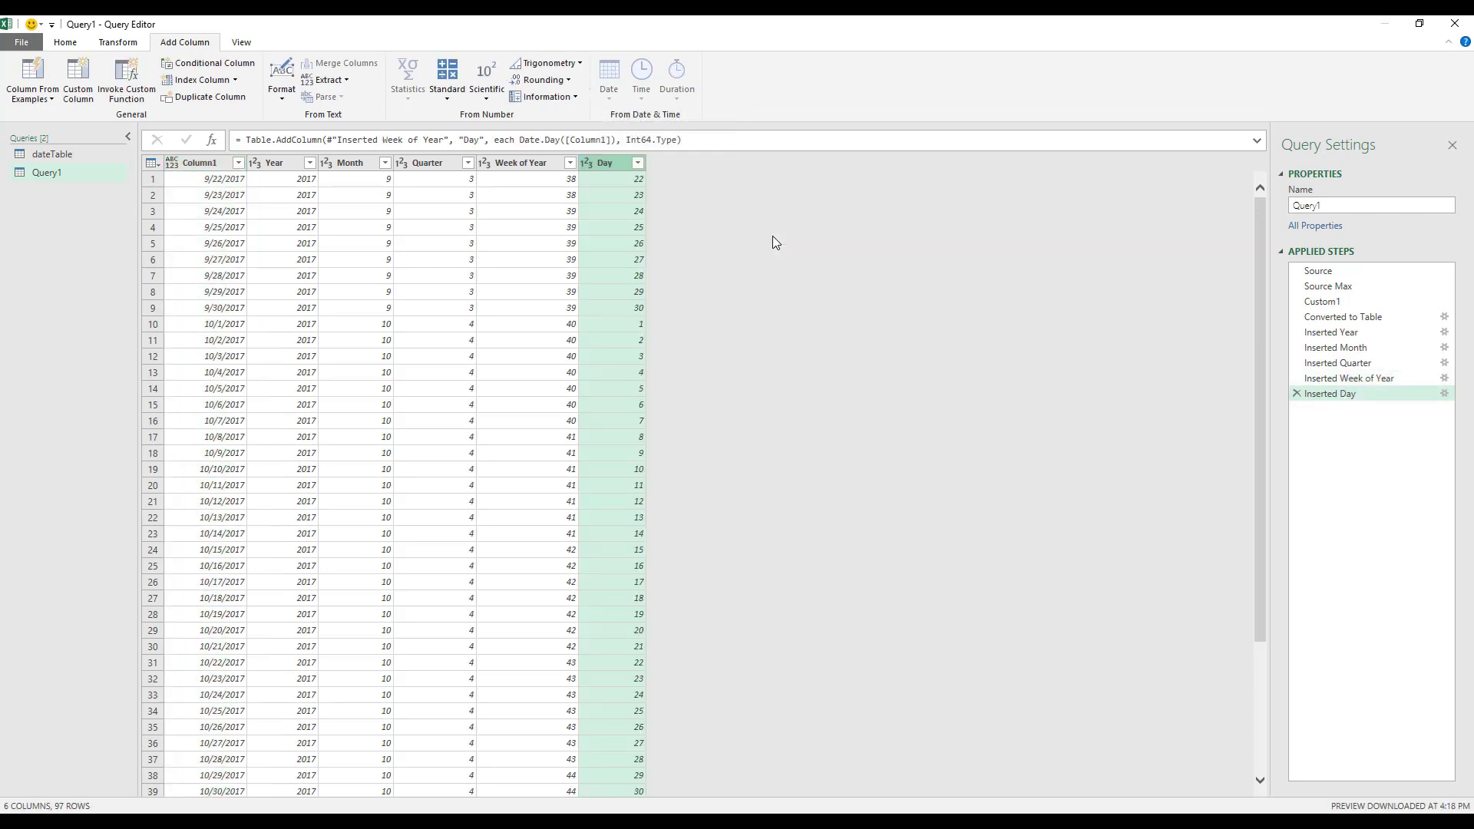
click(608, 81)
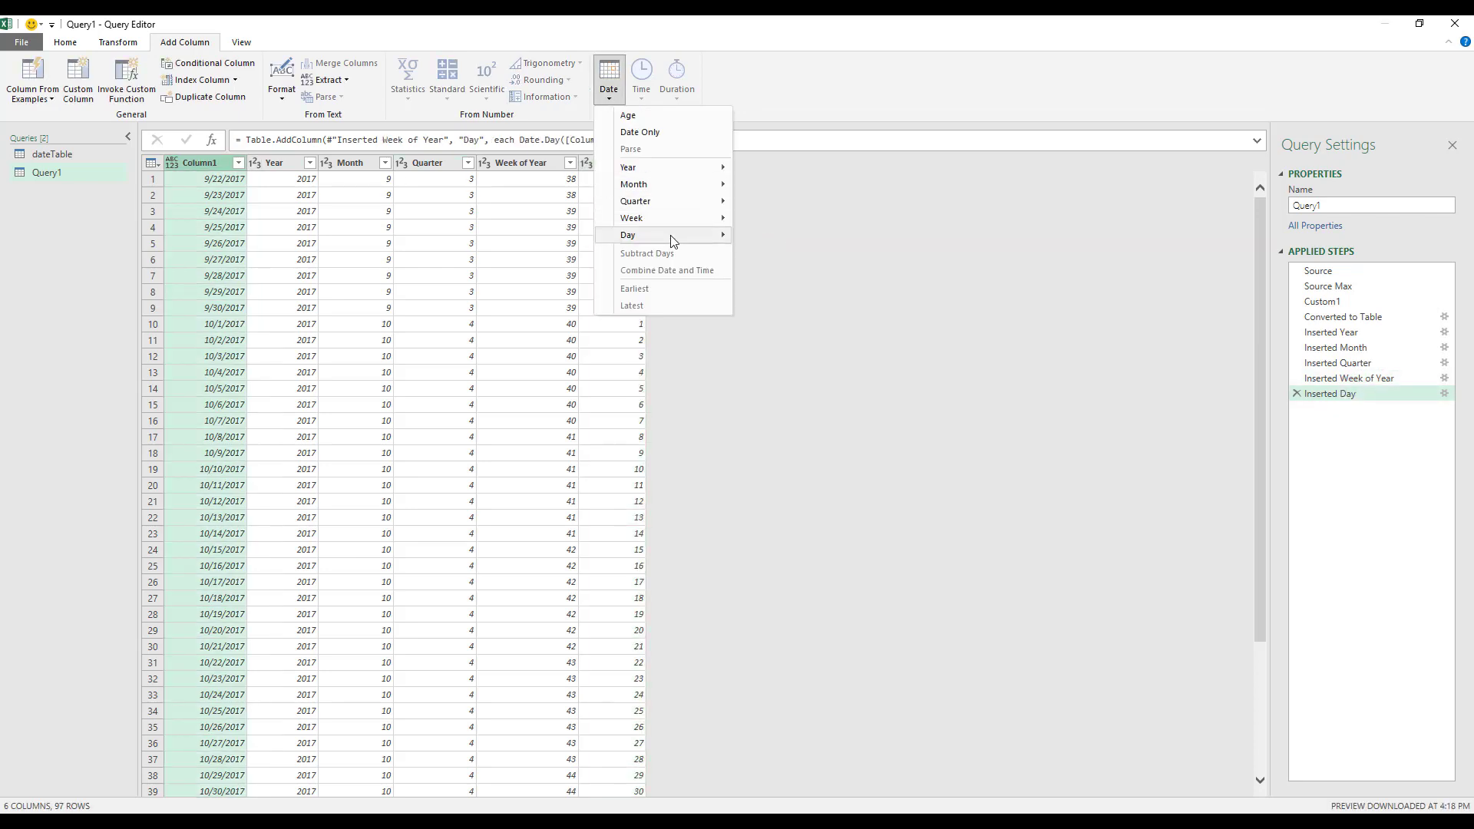
mouse_move(674, 236)
click(802, 322)
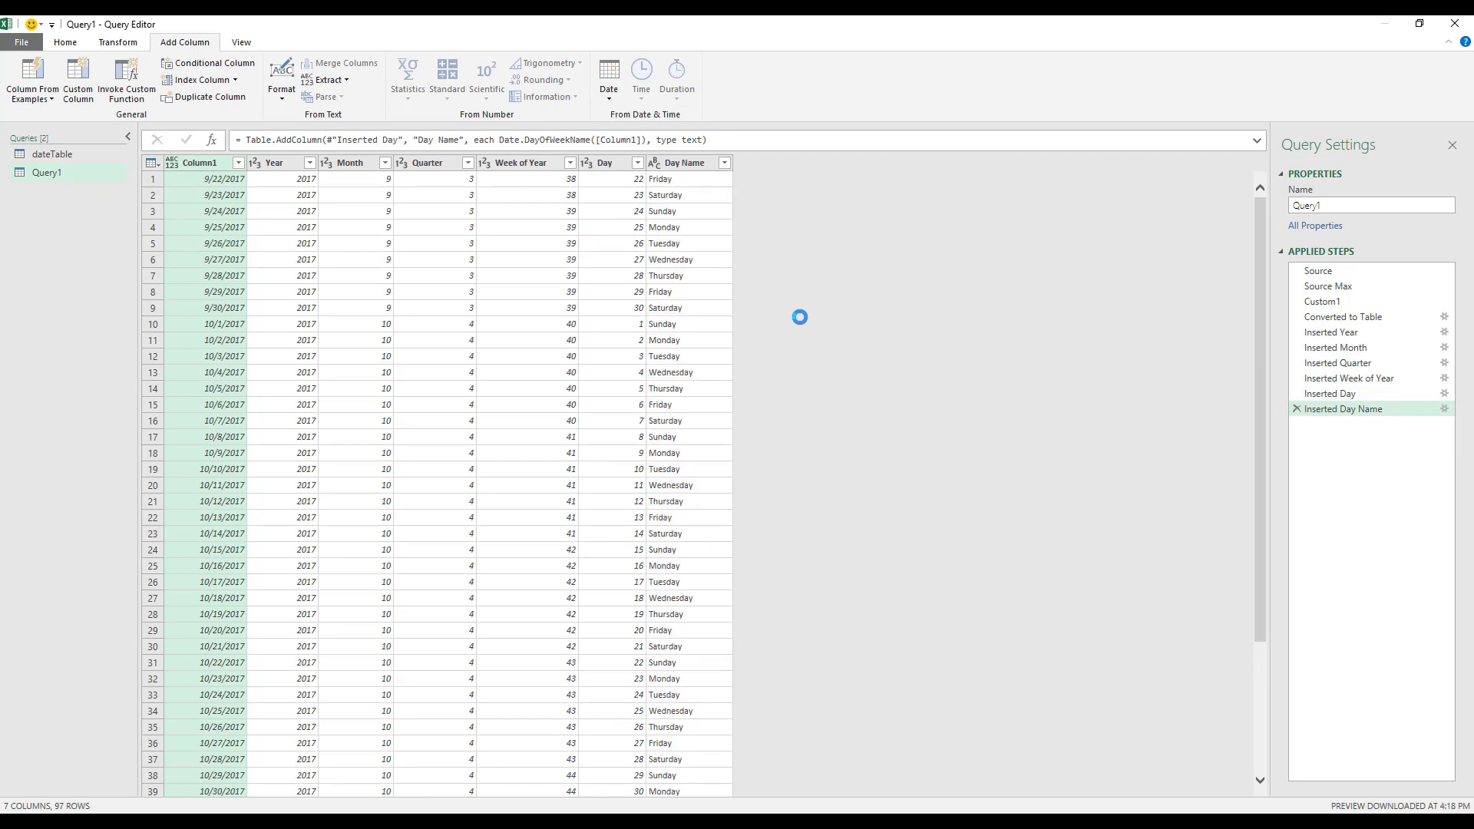